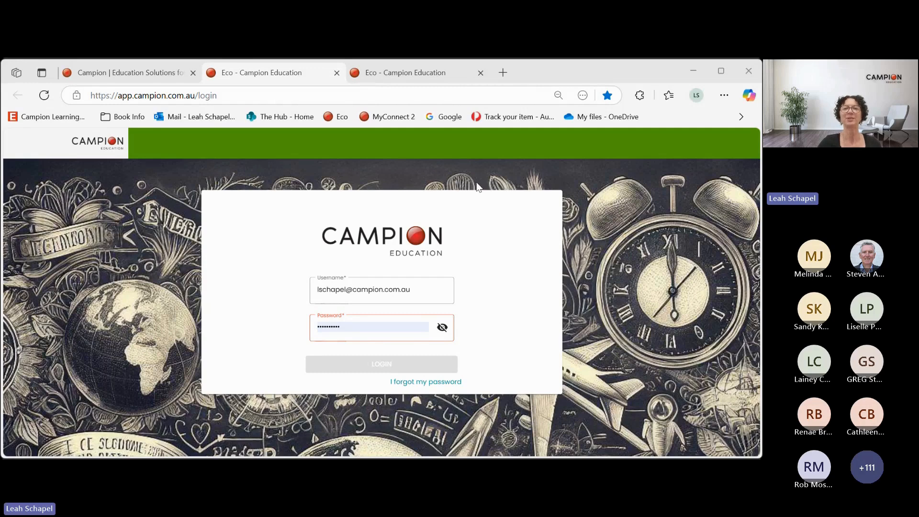
Switch to the logged-in Eco session and check which other schools are available besides Campion College (VIC).
left_click(562, 171)
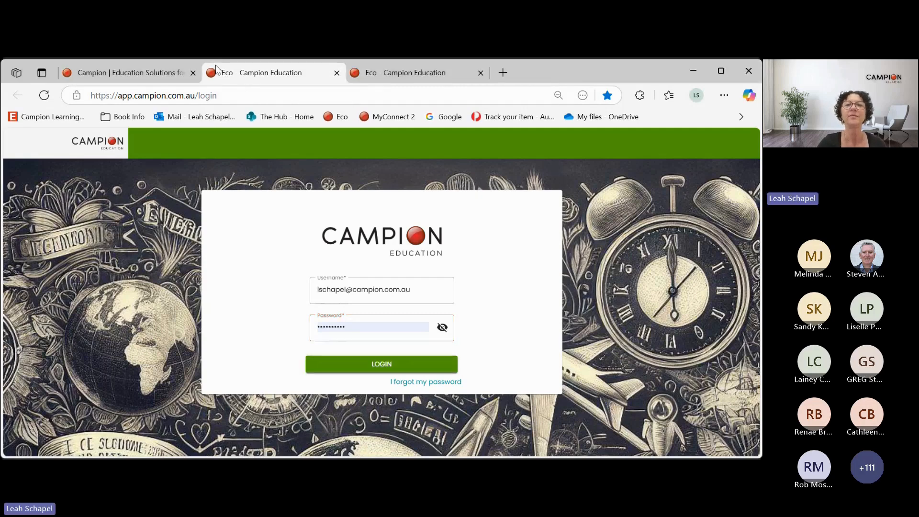
left_click(406, 66)
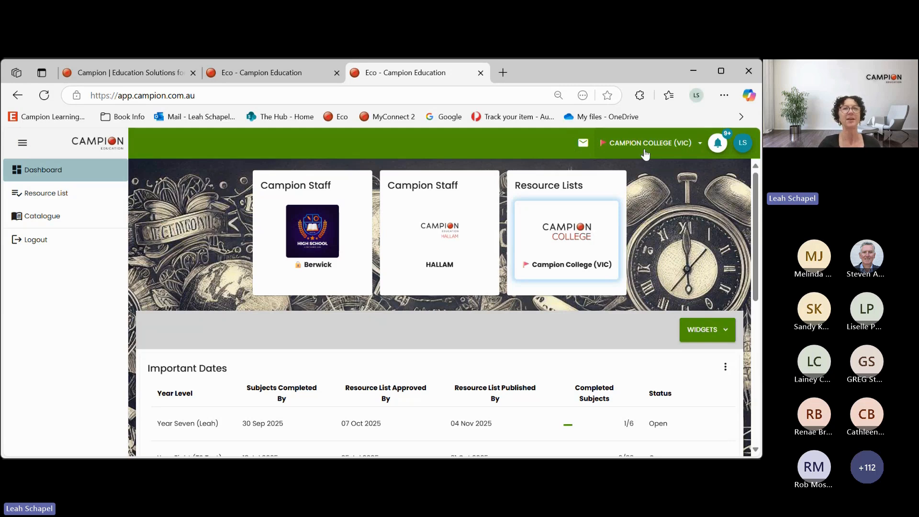
left_click(682, 144)
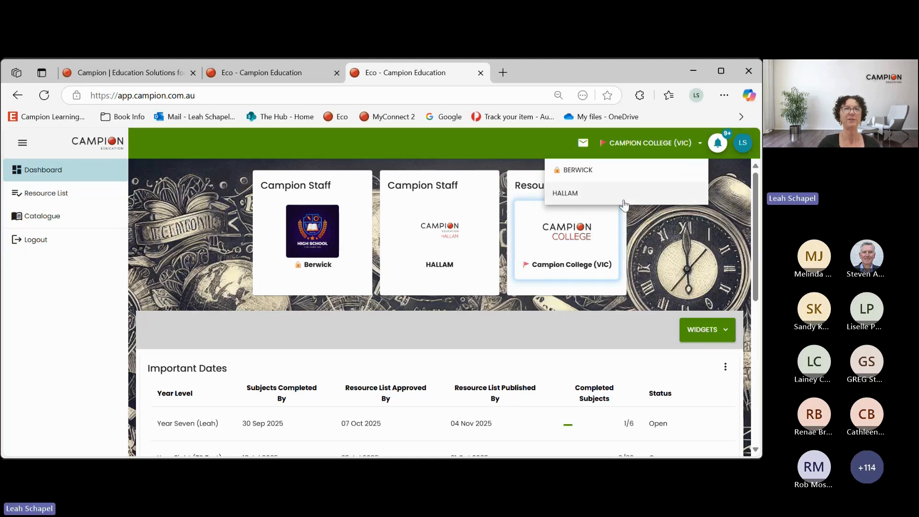
left_click(698, 142)
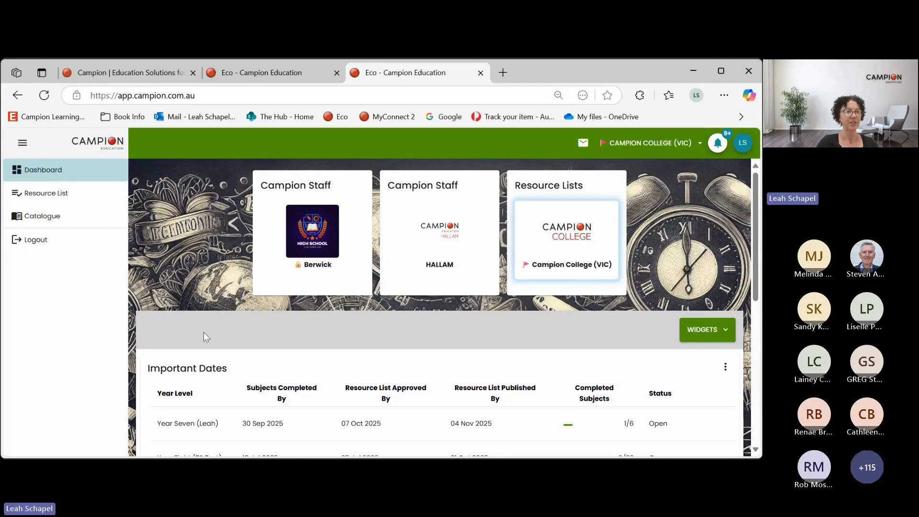
Examine the dashboard's Important Dates table and the Managers contact details.
scroll(268, 341, "down", 3)
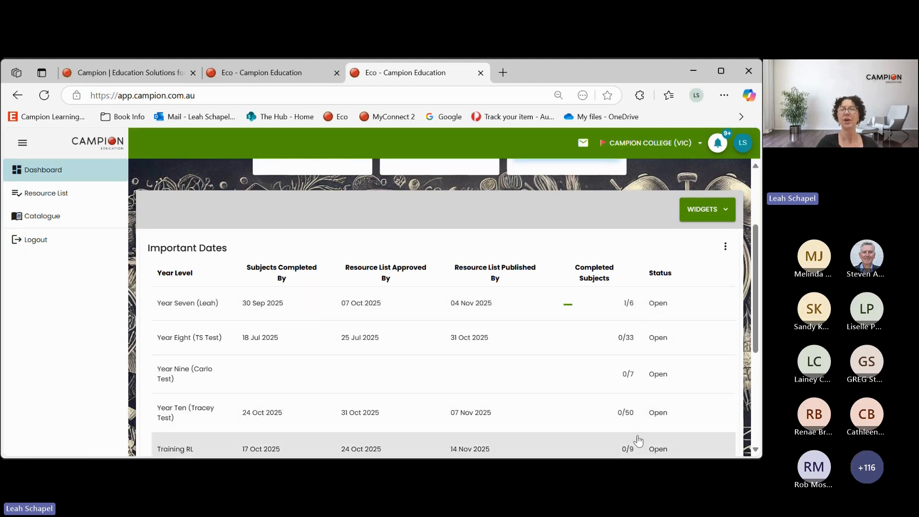
scroll(635, 405, "down", 1)
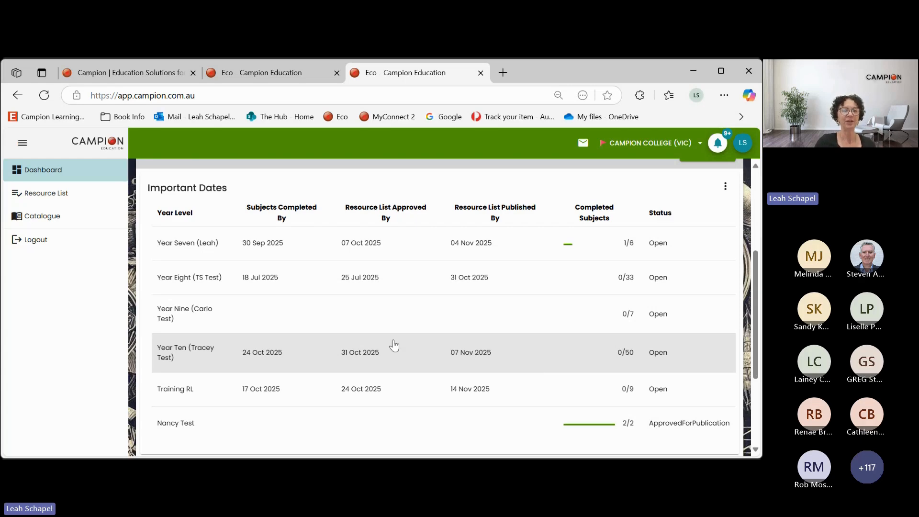
scroll(396, 354, "down", 2)
scroll(399, 363, "down", 1)
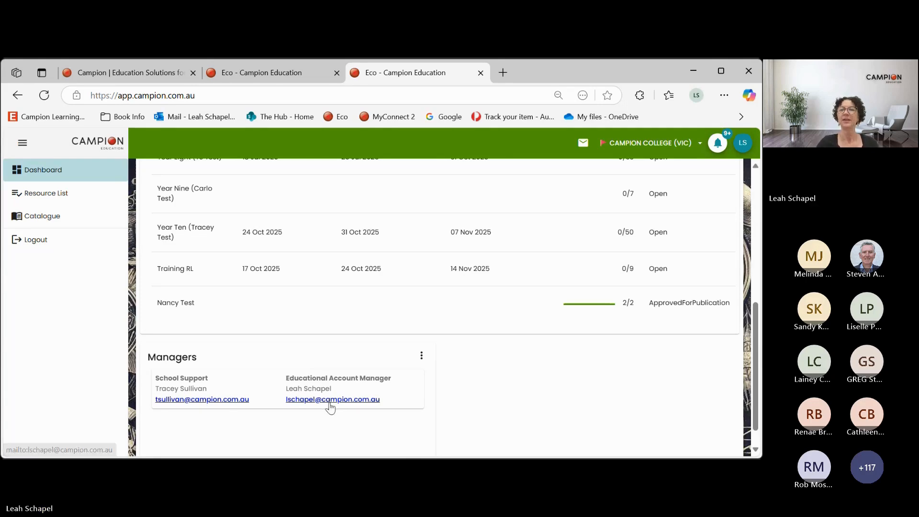
scroll(599, 368, "up", 5)
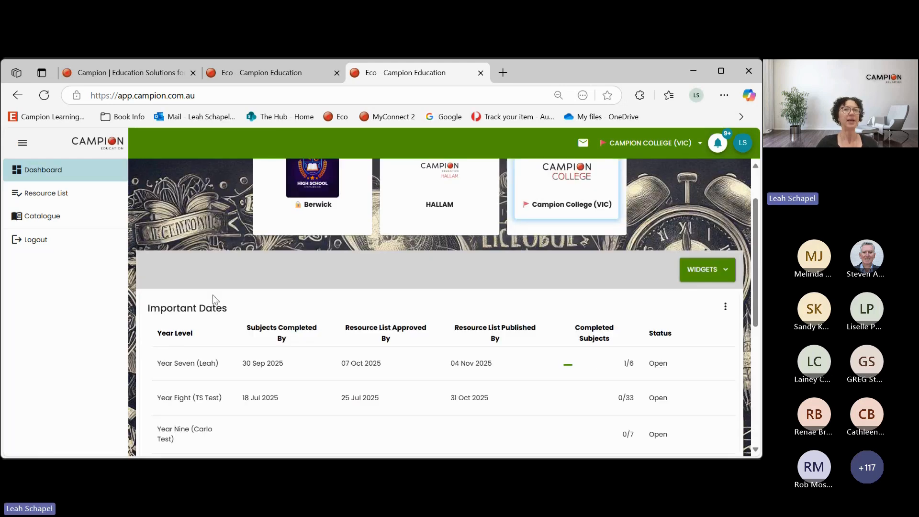
Open the Catalogue and search the Resource List books for ROMEO.
left_click(47, 223)
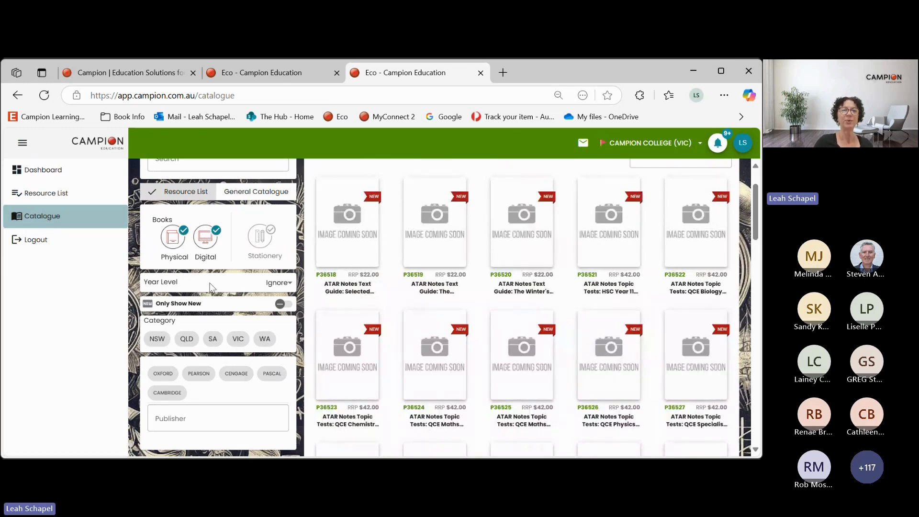
scroll(203, 235, "up", 2)
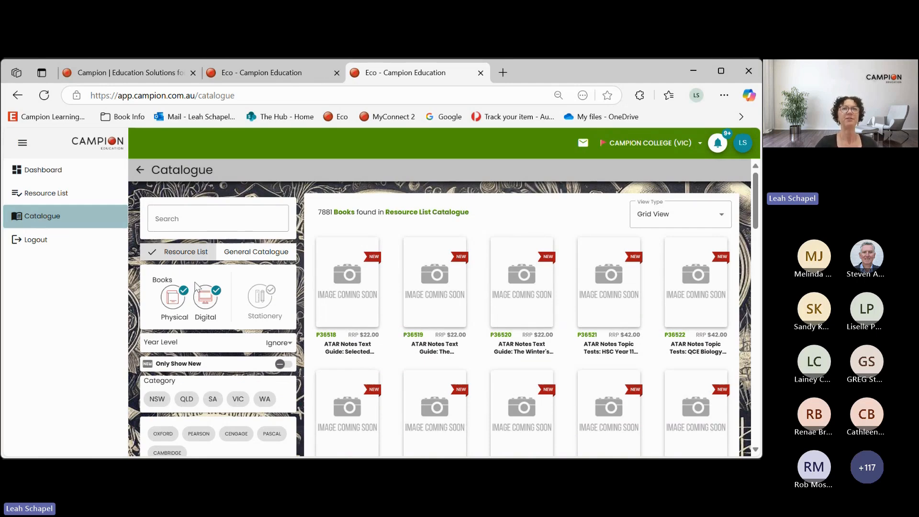
left_click(185, 217)
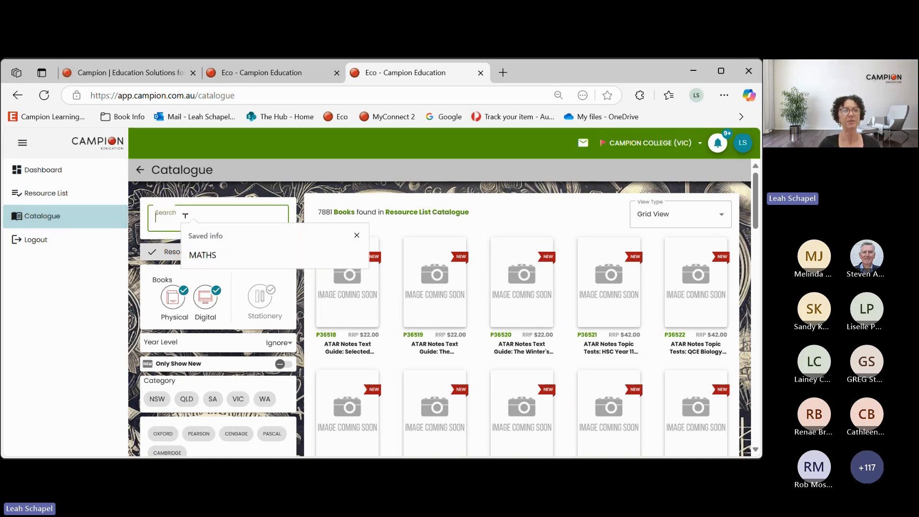
left_click(357, 235)
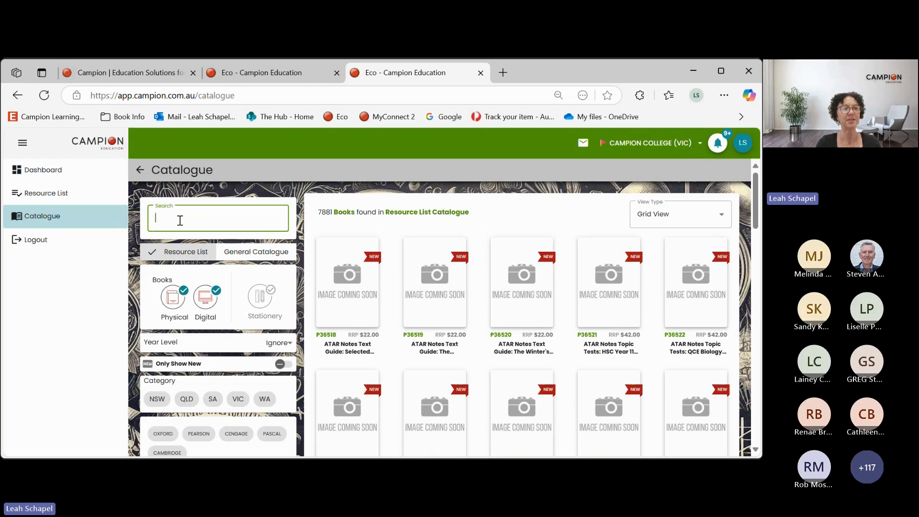
type("ROMEO")
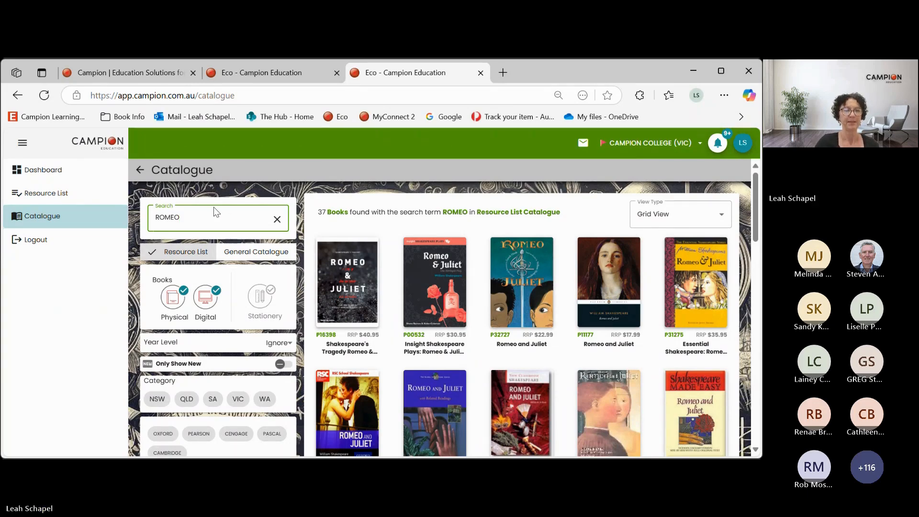
Narrow the ROMEO results to the VIC category and The Arts subject area.
left_click(238, 400)
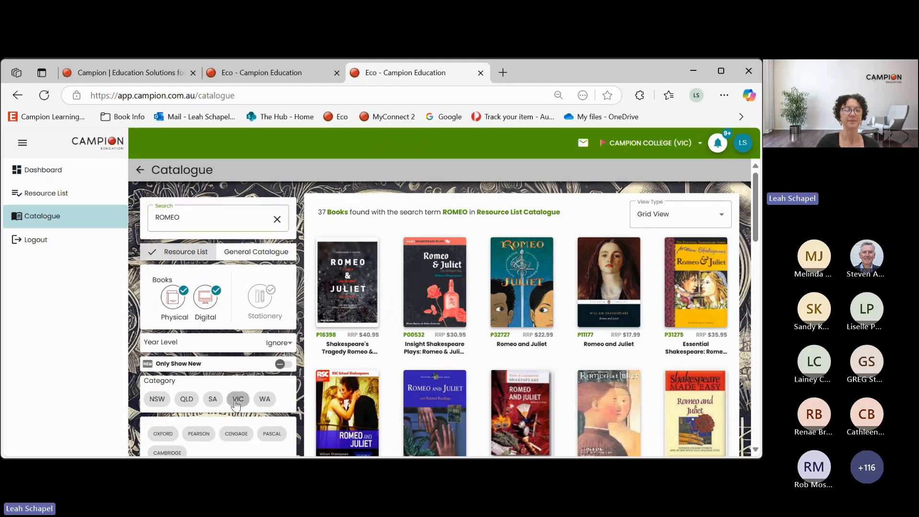
scroll(237, 404, "down", 3)
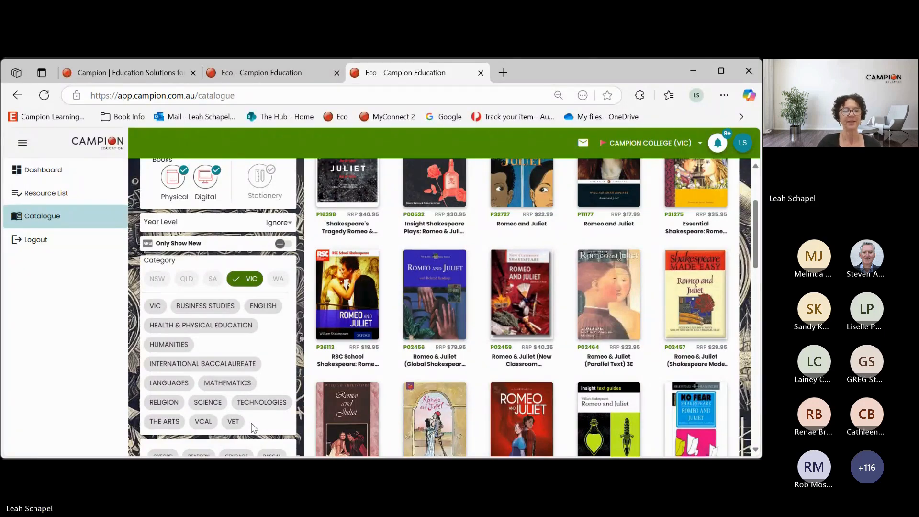
left_click(163, 423)
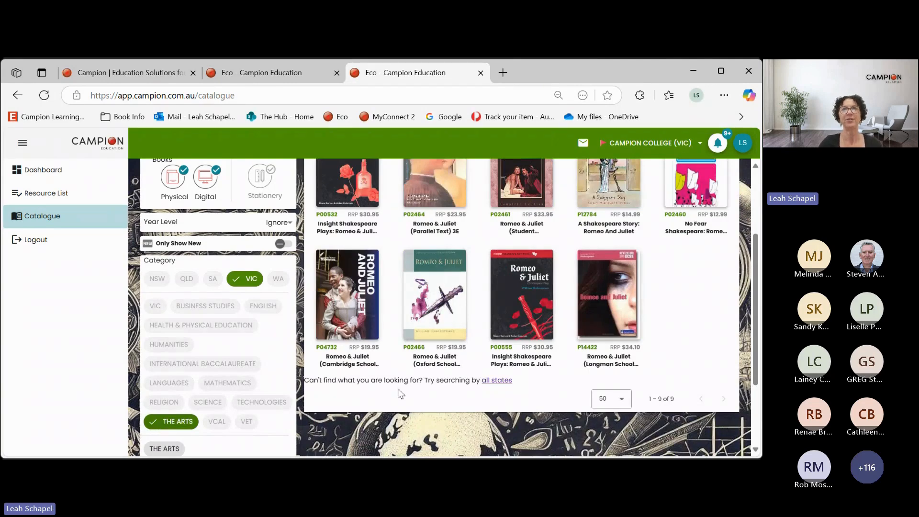
scroll(504, 392, "up", 1)
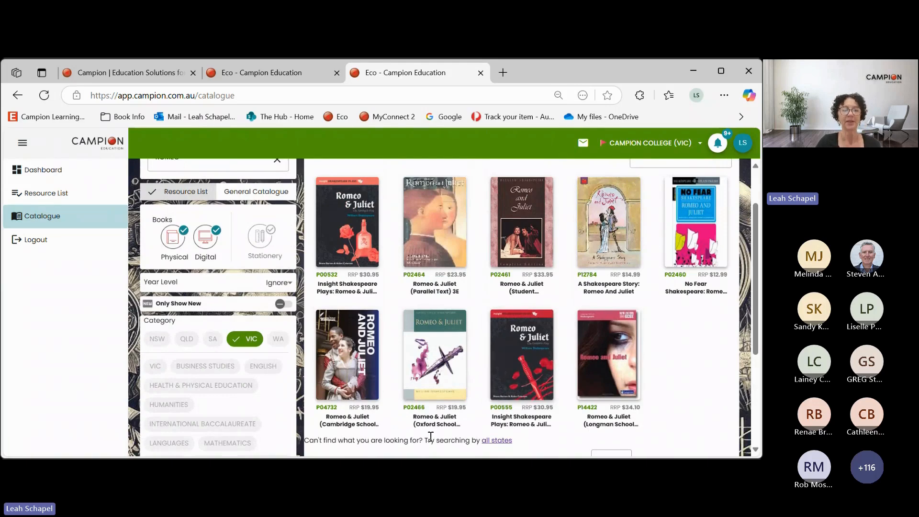
scroll(431, 437, "down", 1)
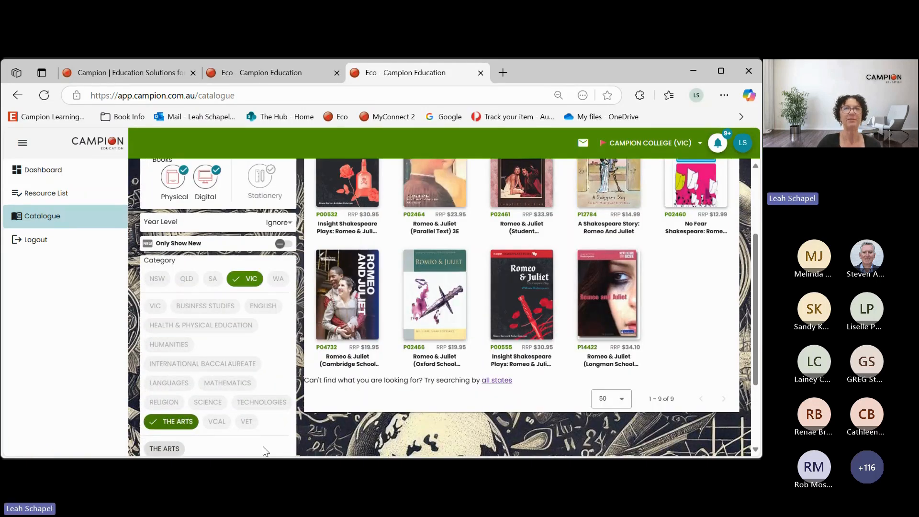
Filter the results by the publisher Insight Publications and view the details of the abridged Insight Shakespeare Plays: Romeo & Juliet.
scroll(265, 451, "down", 2)
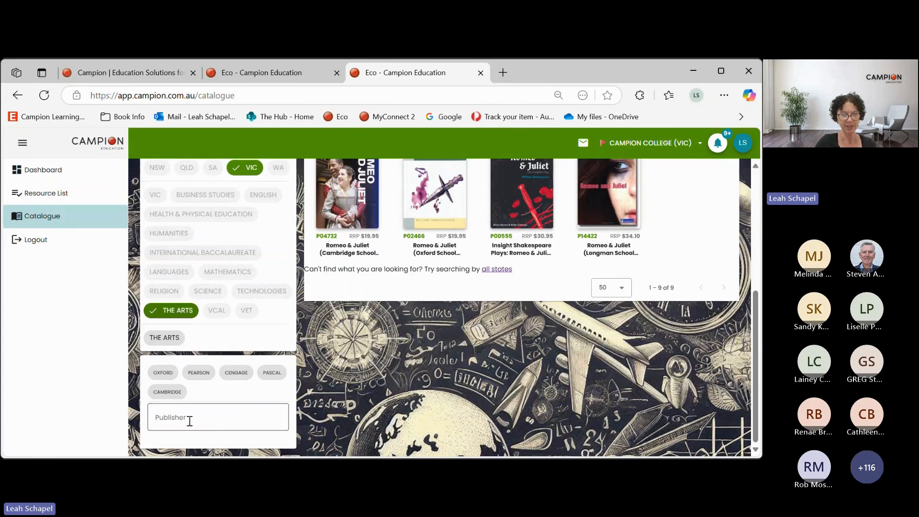
left_click(173, 419)
type("INSIGHT")
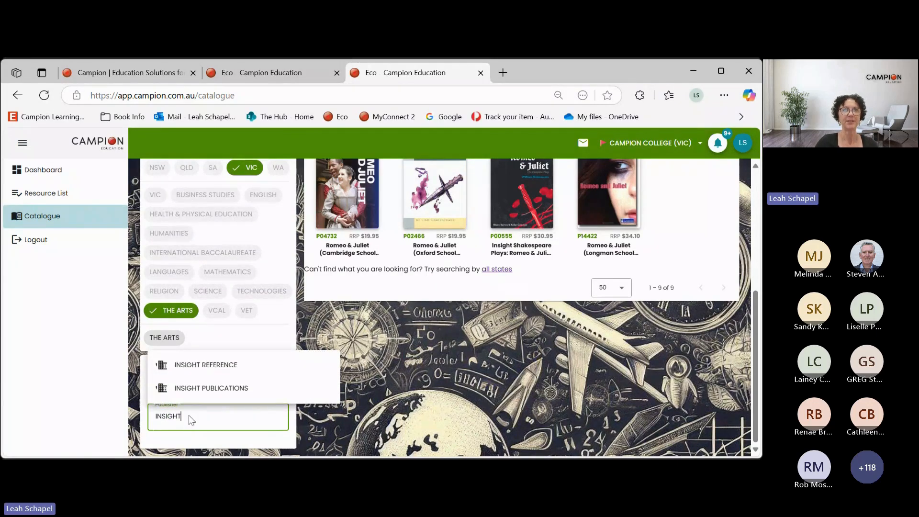
left_click(199, 388)
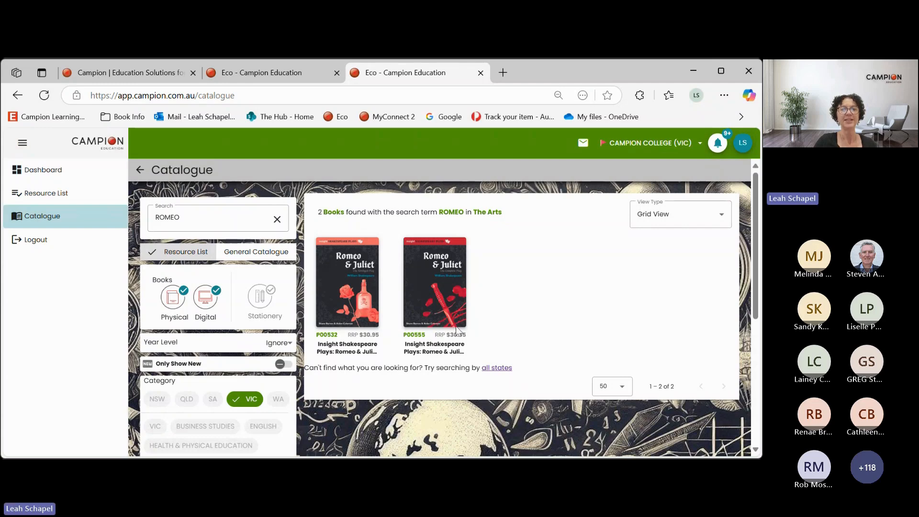
left_click(336, 292)
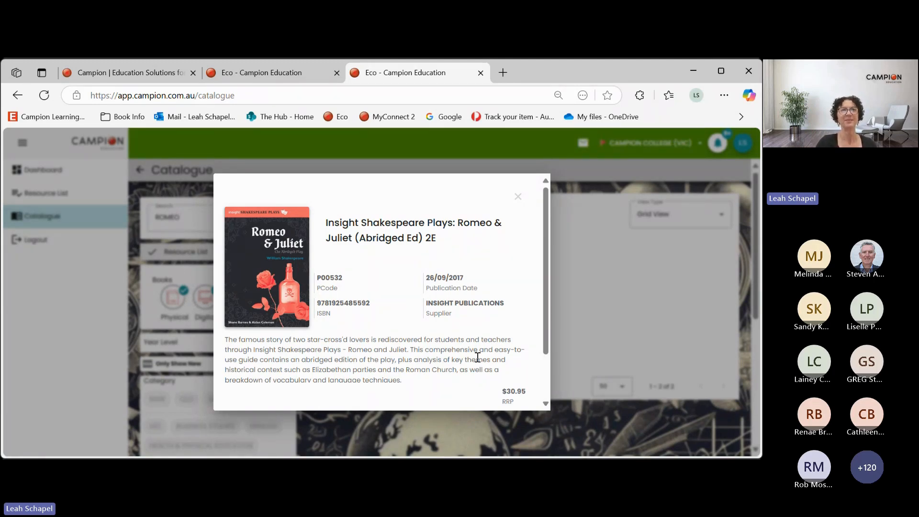
left_click(518, 196)
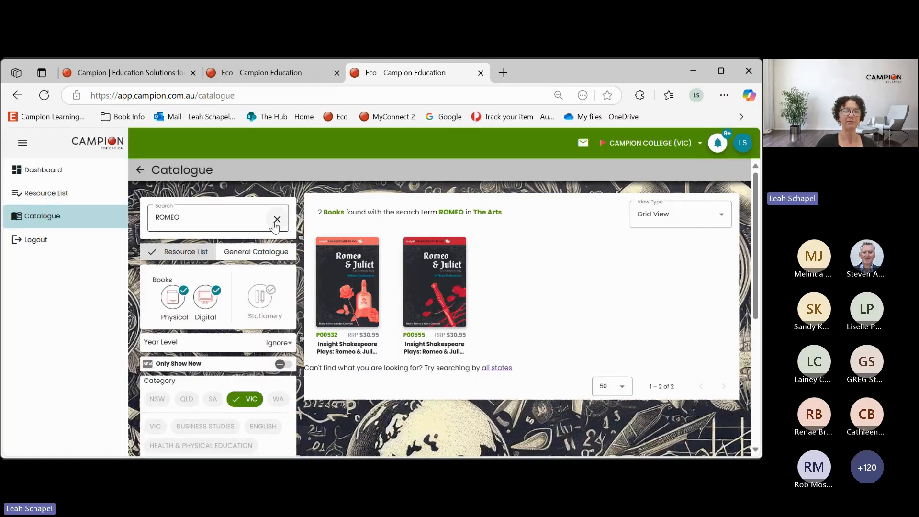
Clear the search term and the category and publisher filters to restore the full Resource List Catalogue.
left_click(277, 221)
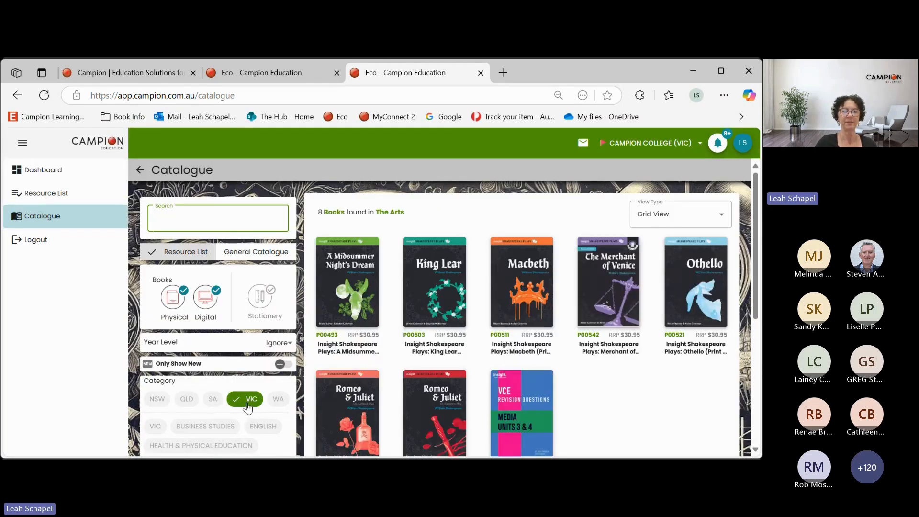
left_click(245, 404)
scroll(240, 407, "down", 2)
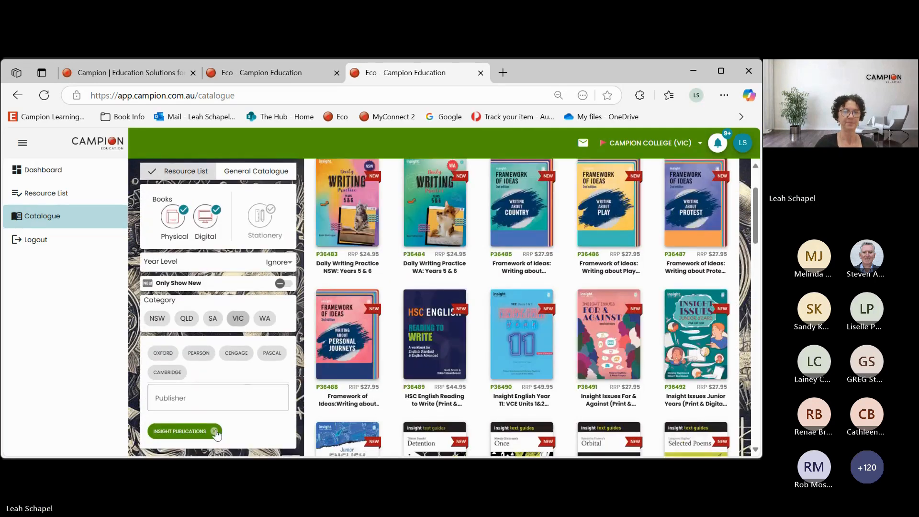
scroll(259, 345, "up", 2)
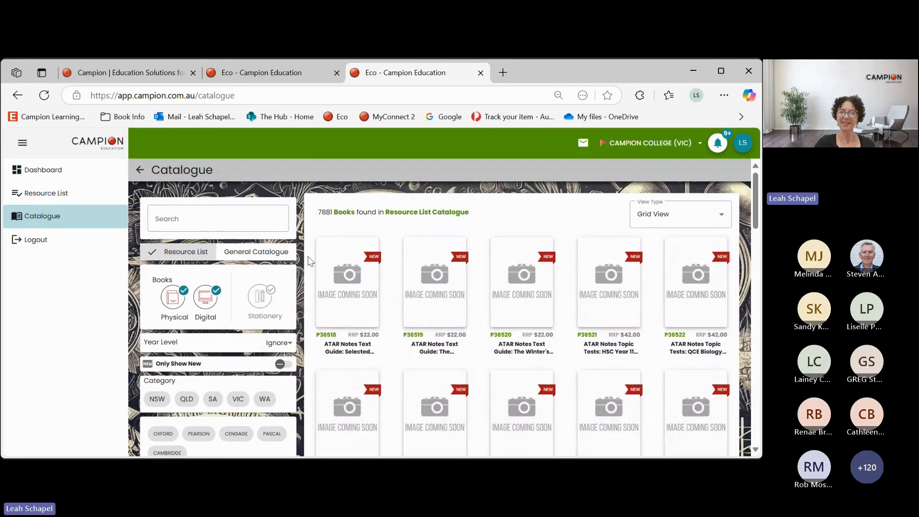
View the details of Adhesive Tape & Dispenser 12mm x 10m Transparent under Adhesive Tape & Glue in the stationery catalogue.
left_click(268, 307)
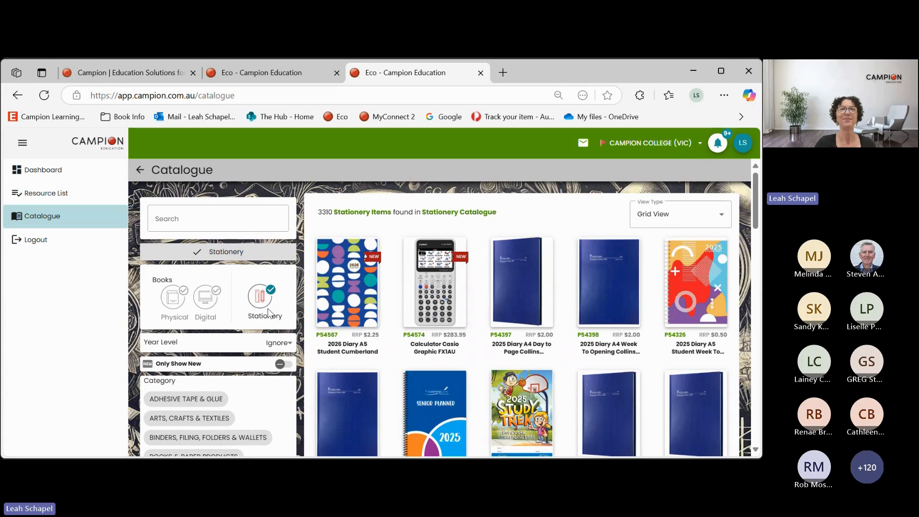
left_click(184, 400)
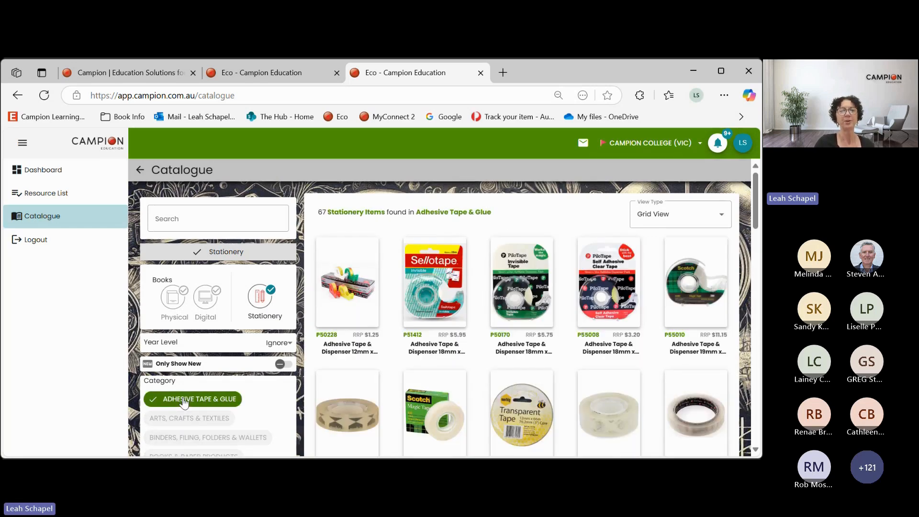
left_click(365, 293)
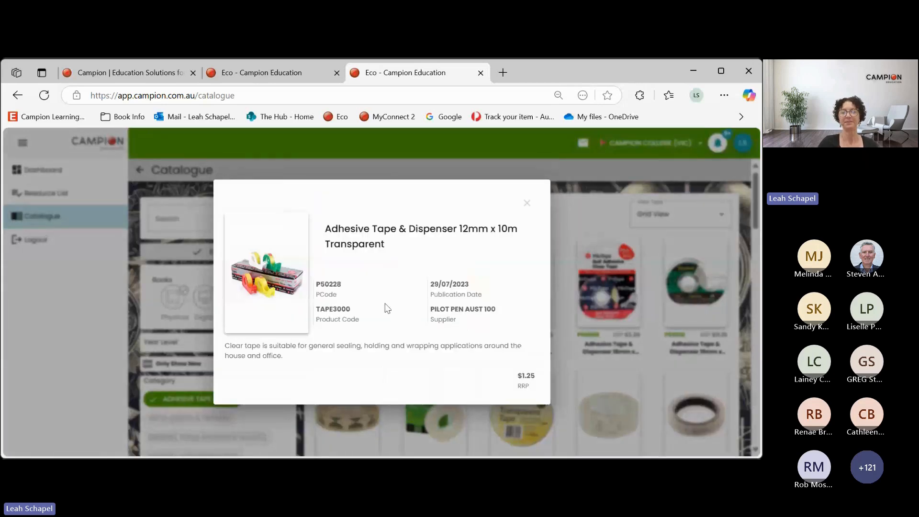
left_click(528, 210)
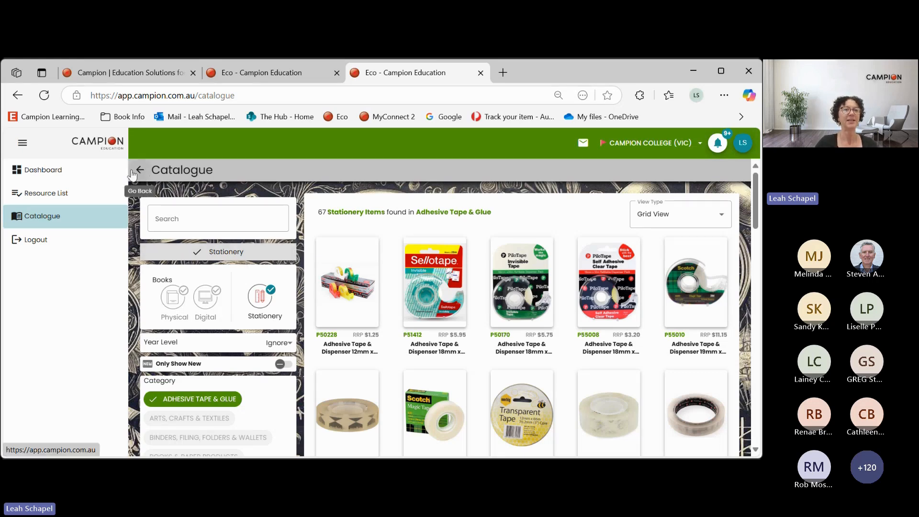
Return to the Dashboard and review the Important Dates for the resource lists.
left_click(81, 173)
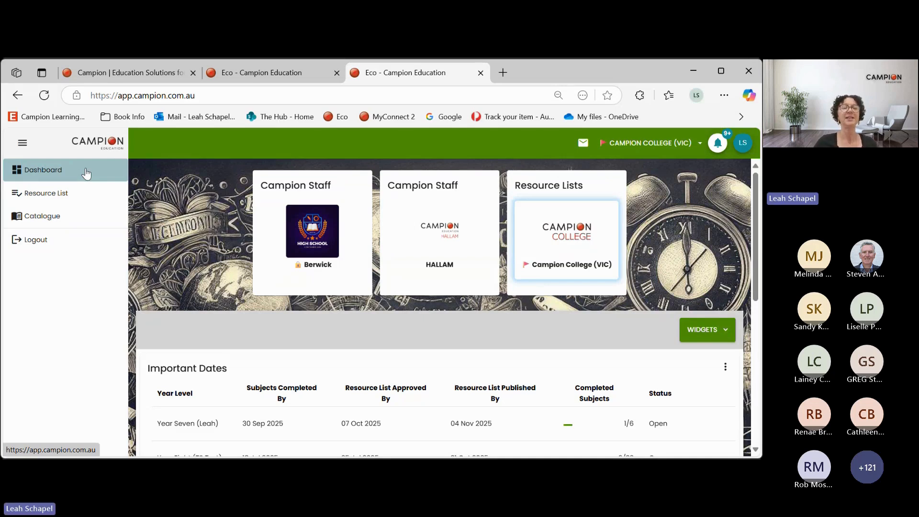
scroll(429, 334, "down", 4)
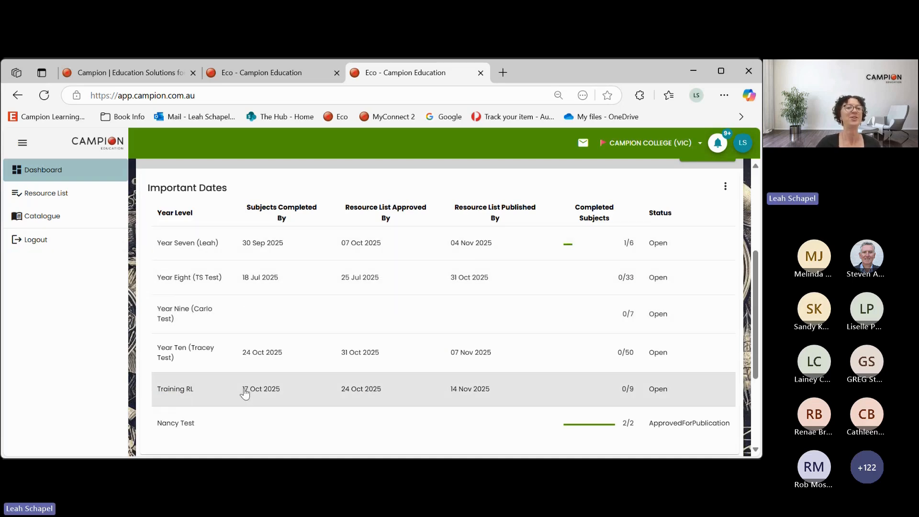
Open the Training RL resource list for building and show the other resource lists it can be switched to.
left_click(58, 197)
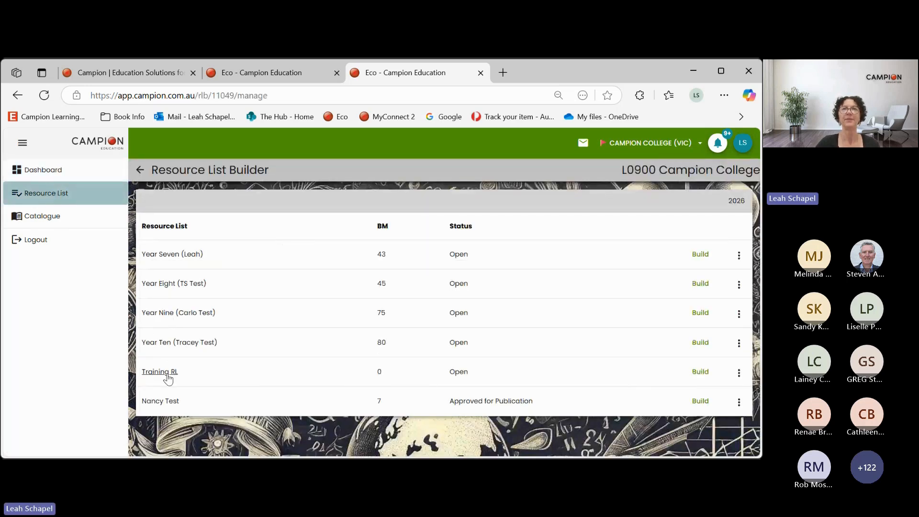
left_click(700, 376)
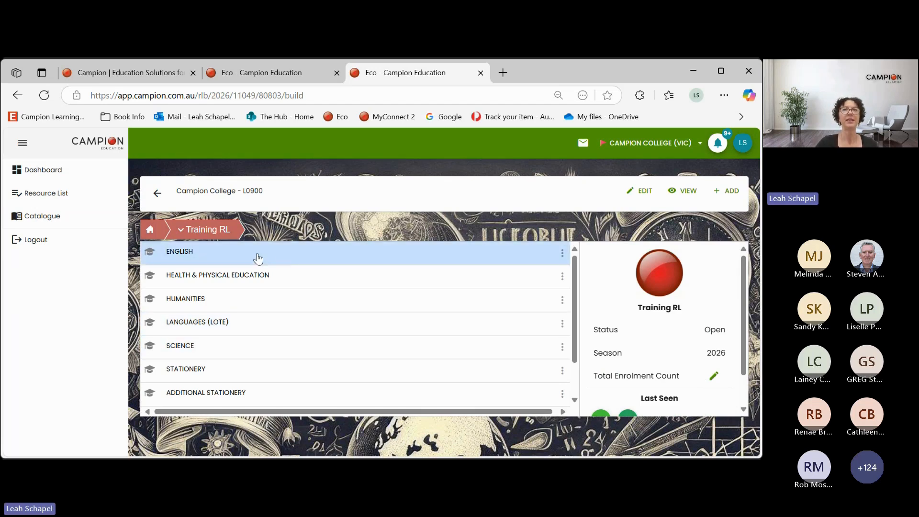
left_click(218, 231)
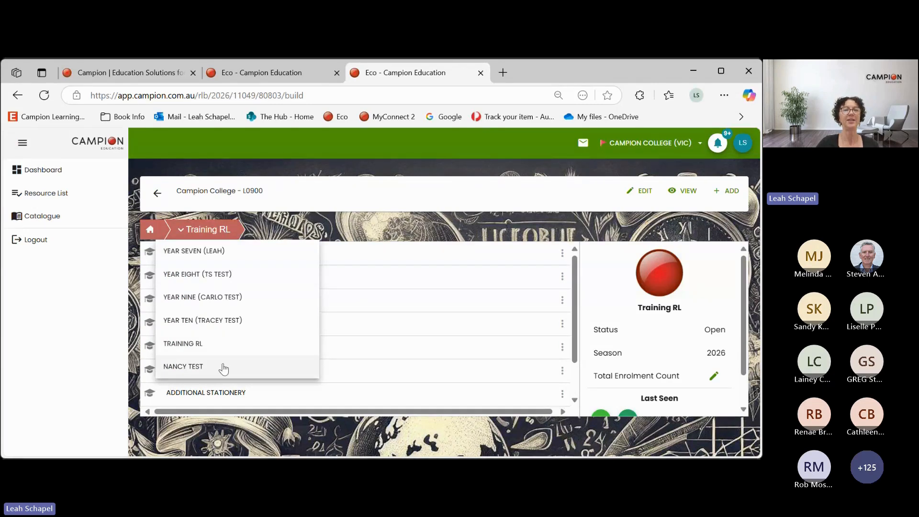
Close the list of other resource lists and collapse the side navigation to widen the Training RL view.
left_click(220, 231)
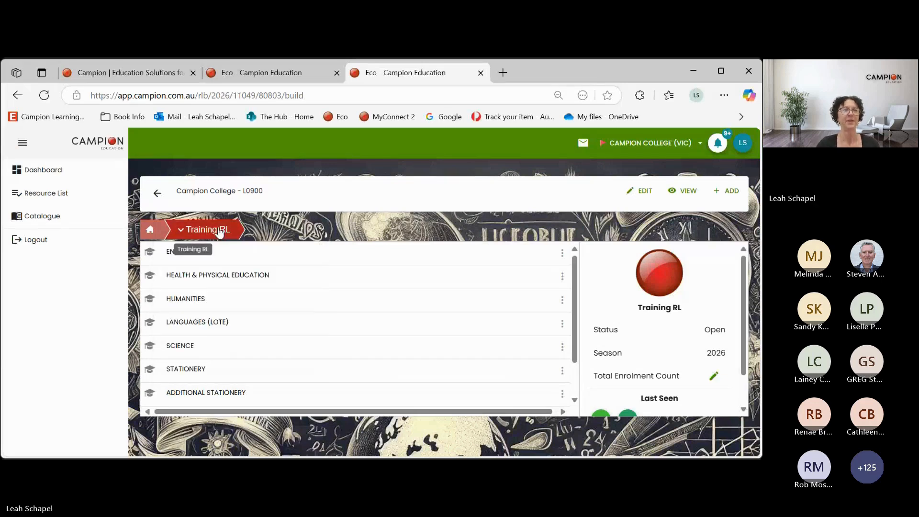
left_click(22, 143)
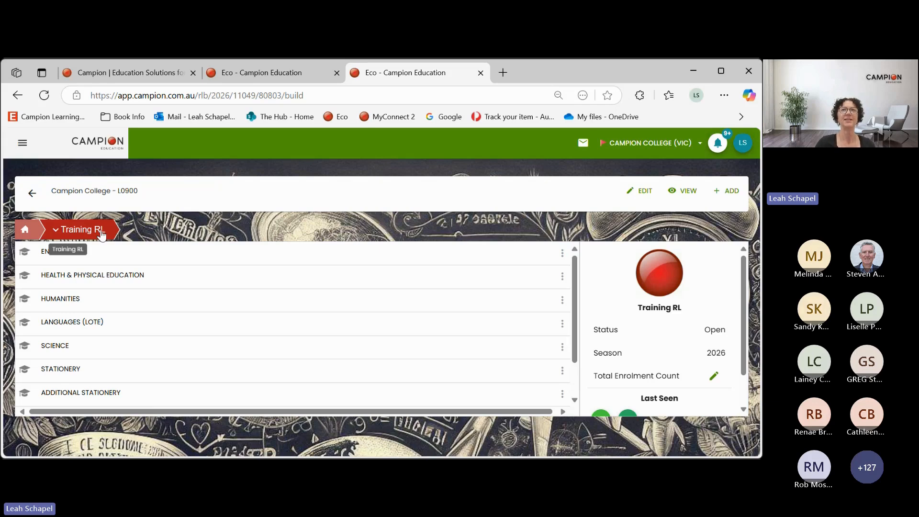
Add a subject named MATHEMATICS to the Training RL list, with Resource List as parent and MAT: MATHEMATICS as KLA.
left_click(718, 197)
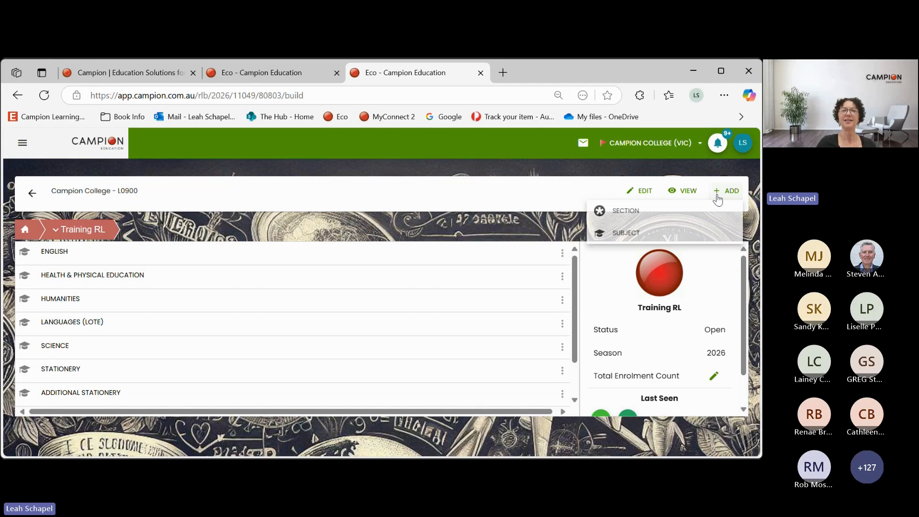
left_click(706, 240)
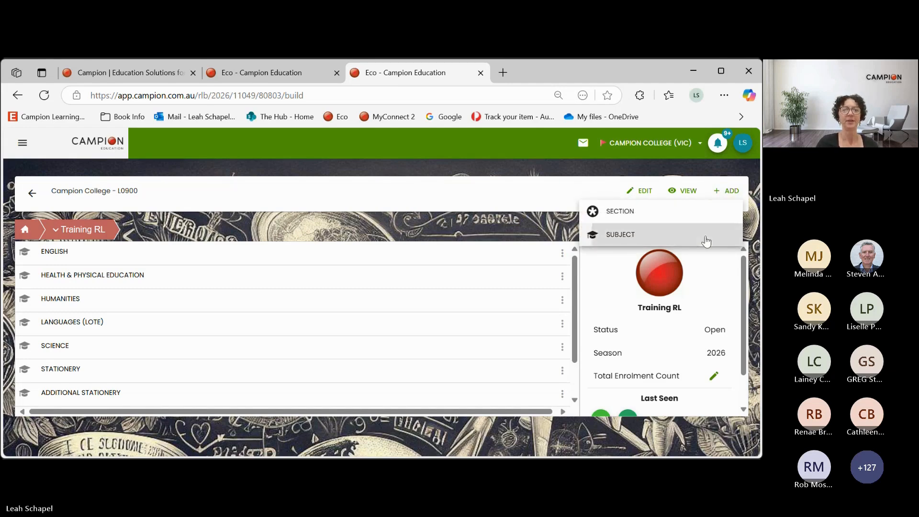
left_click(388, 240)
type("MATH")
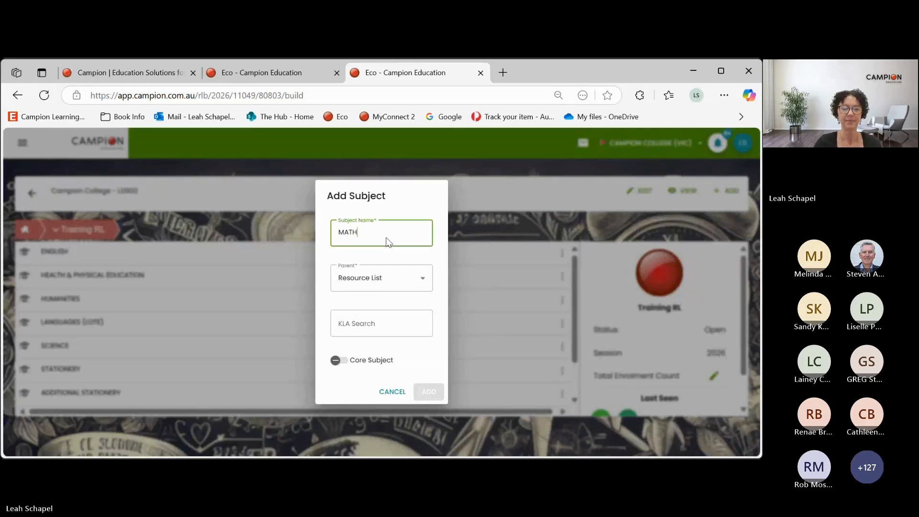
type("EMATICS")
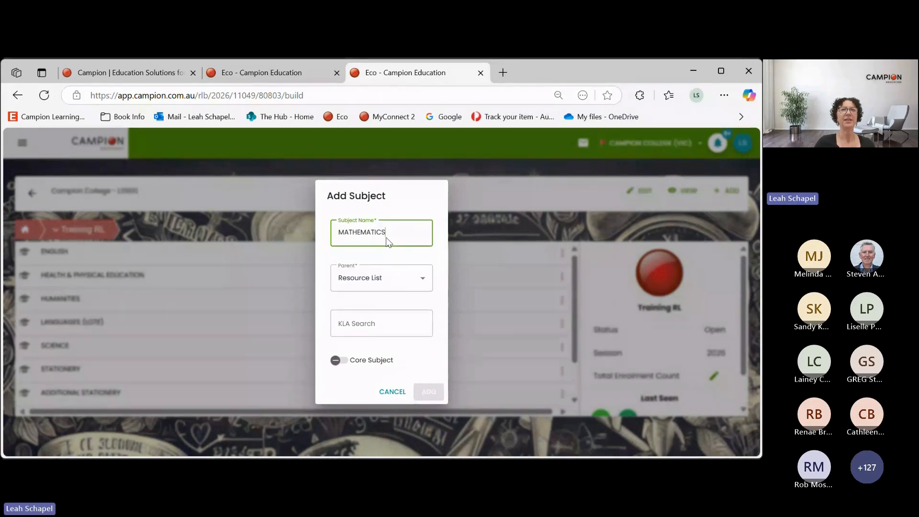
left_click(367, 324)
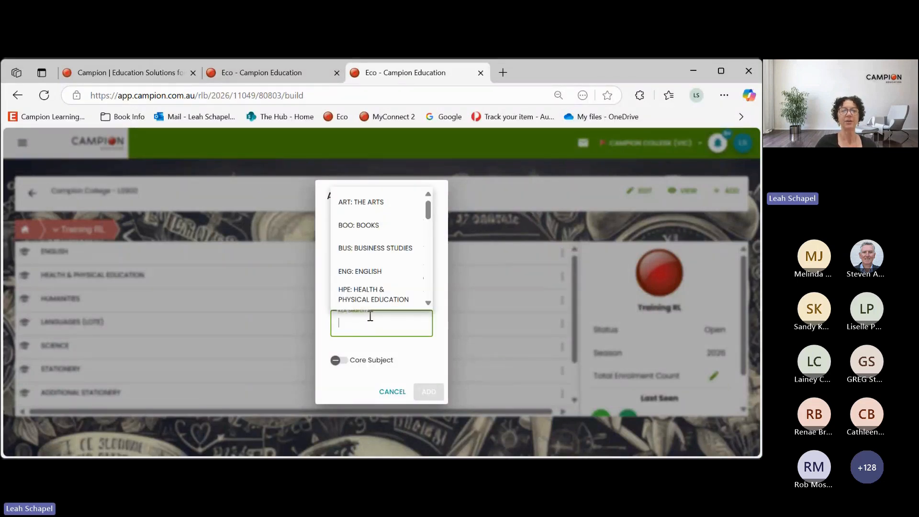
type("MAT")
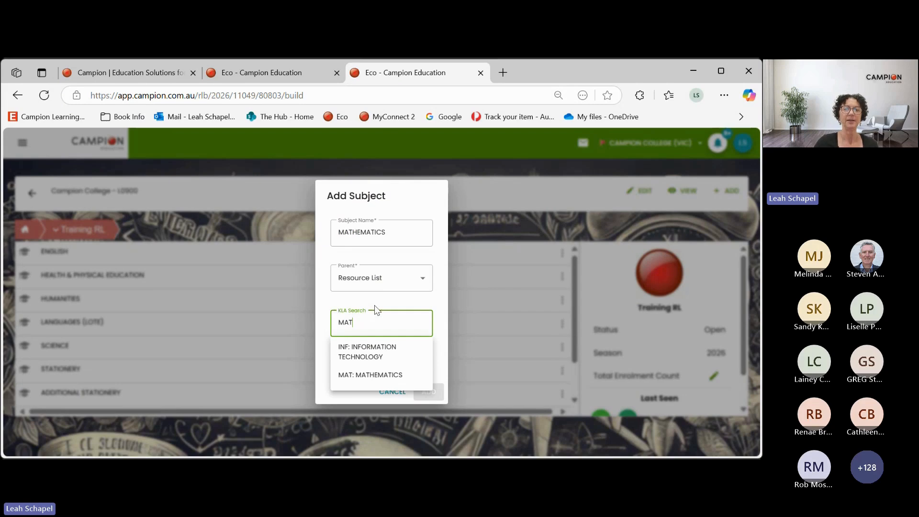
left_click(392, 374)
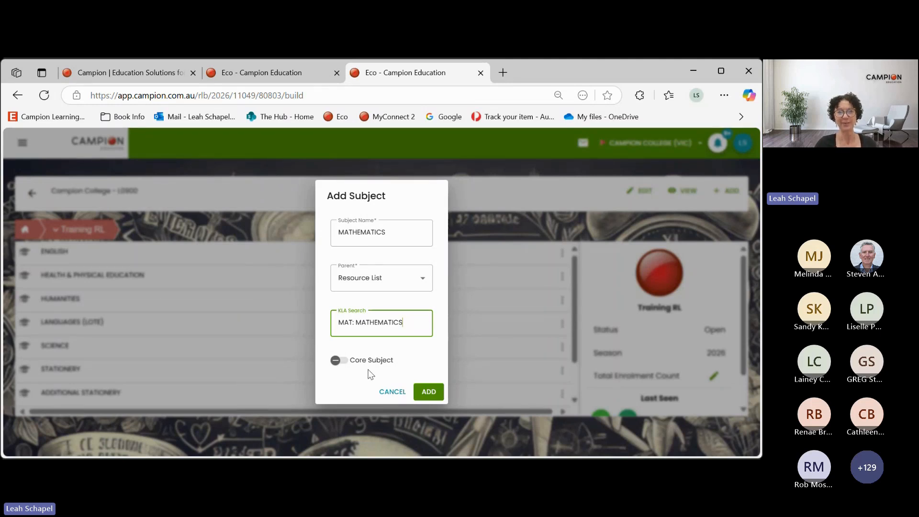
left_click(430, 393)
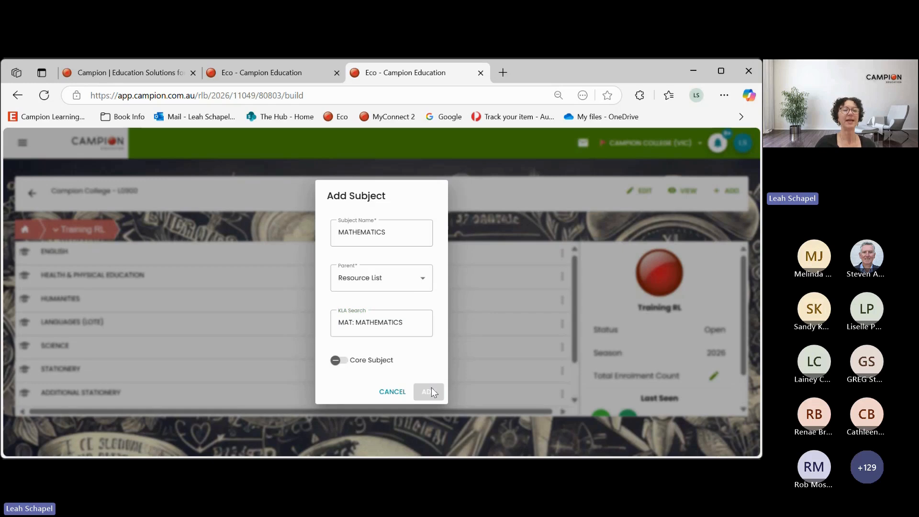
Move the MATHEMATICS subject up the list so it sits between LANGUAGES (LOTE) and SCIENCE.
scroll(383, 378, "down", 1)
scroll(349, 370, "down", 1)
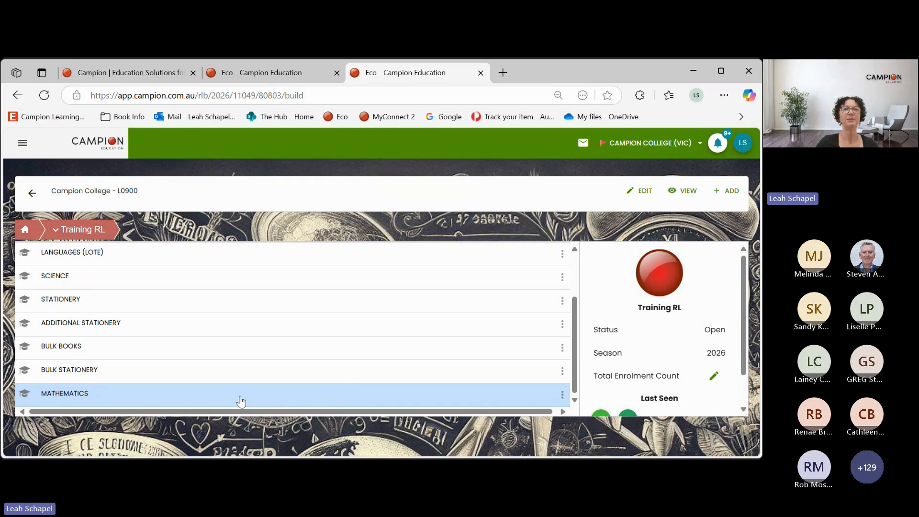
left_click_drag(241, 402, 171, 272)
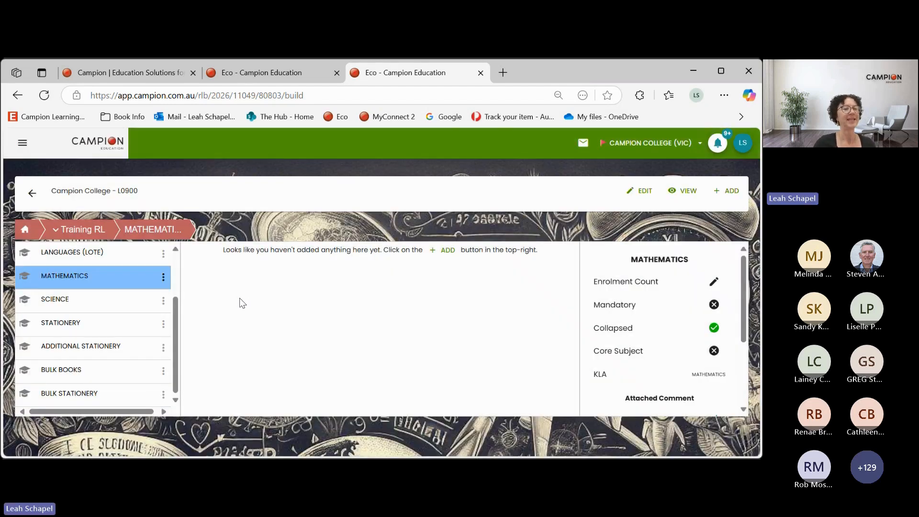
Delete the ADDITIONAL STATIONERY subject from the Training RL list and accept the warning.
mouse_move(175, 326)
left_mouse_down()
mouse_move(181, 283)
mouse_move(177, 338)
left_mouse_up()
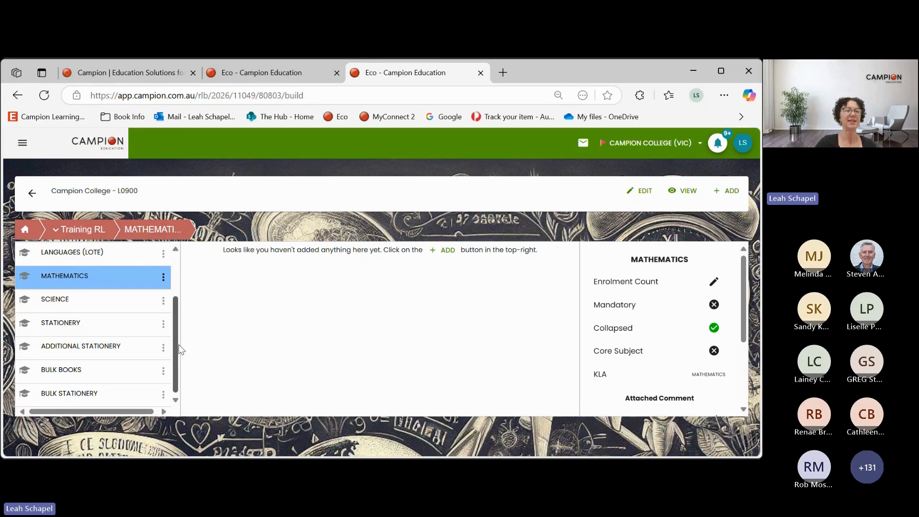
left_click(80, 352)
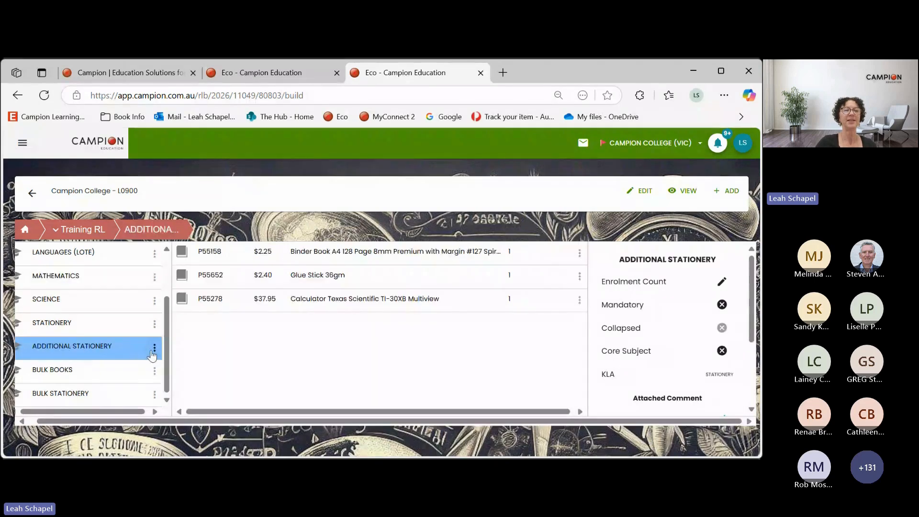
left_click(154, 348)
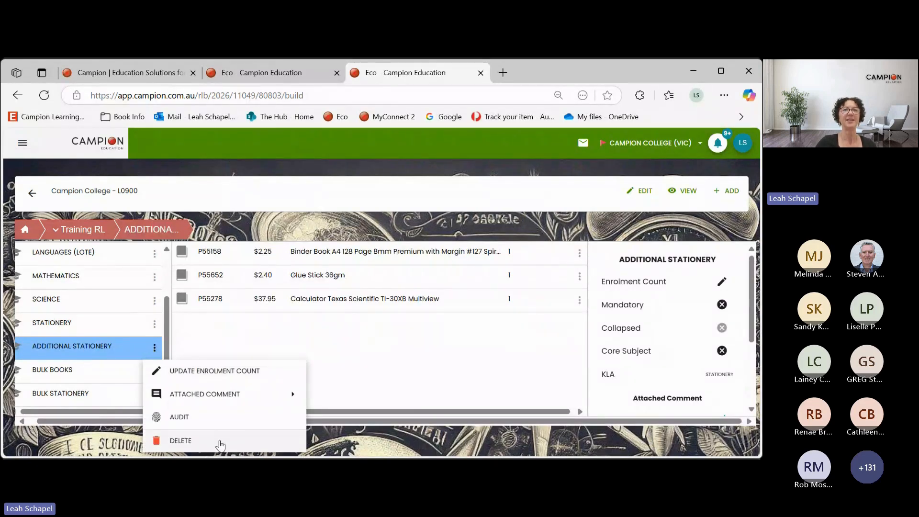
left_click(220, 441)
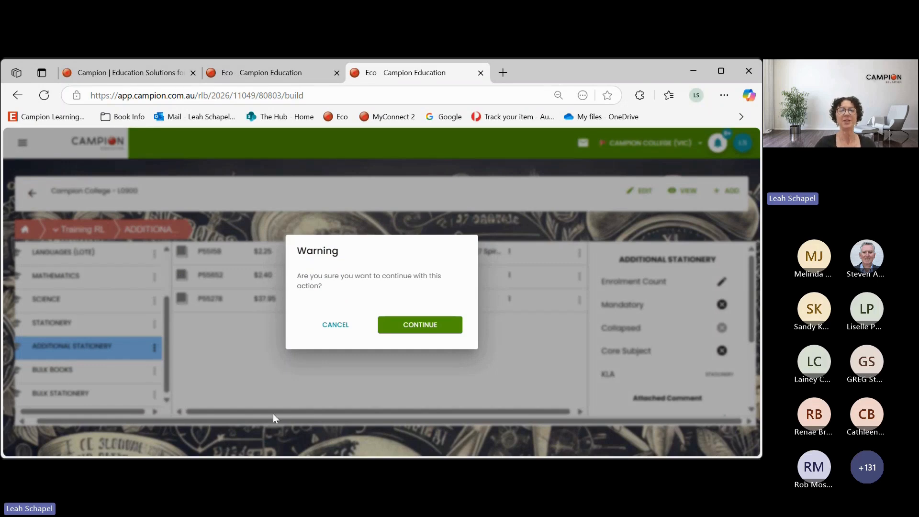
left_click(436, 329)
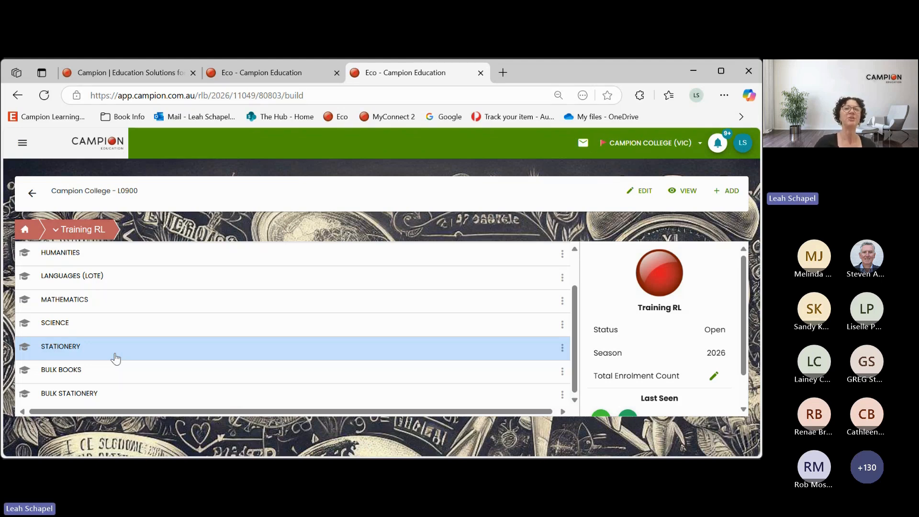
Rename the MATHEMATICS subject as MATHS and save the new name.
left_click(99, 308)
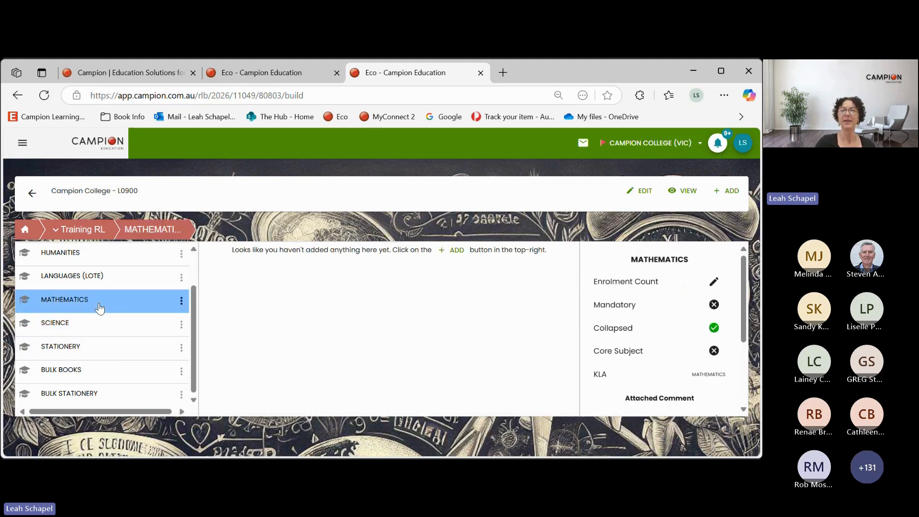
left_click(656, 270)
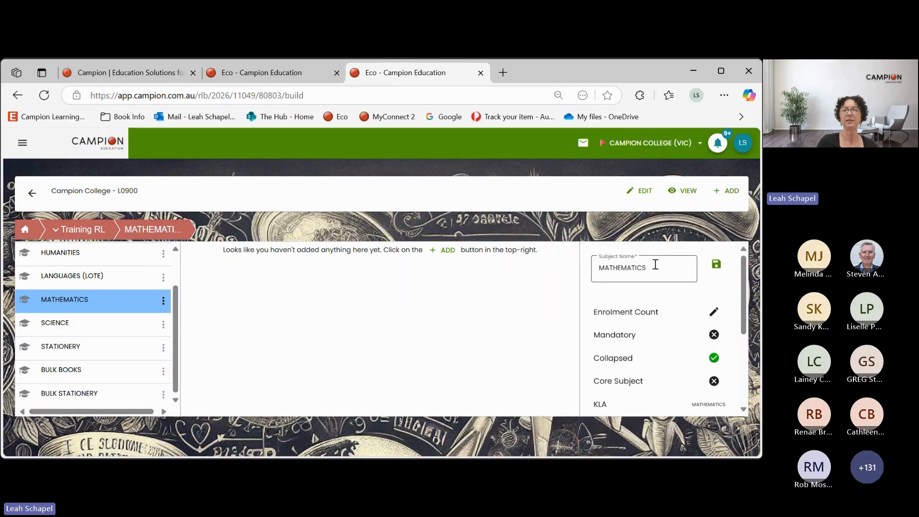
left_click_drag(619, 271, 679, 270)
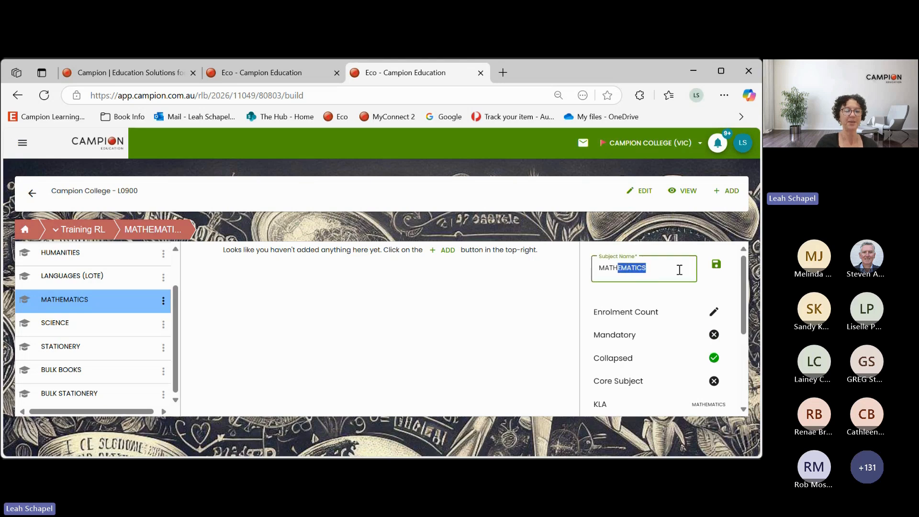
type("S")
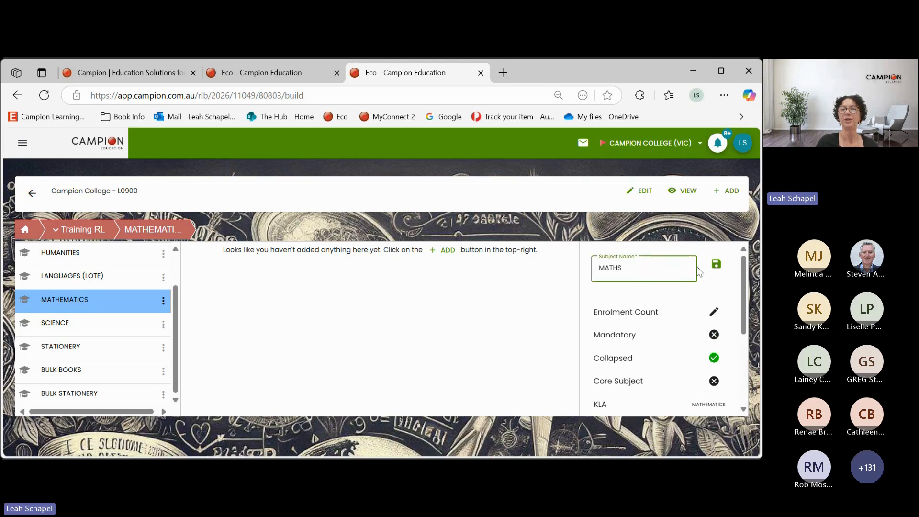
left_click(717, 266)
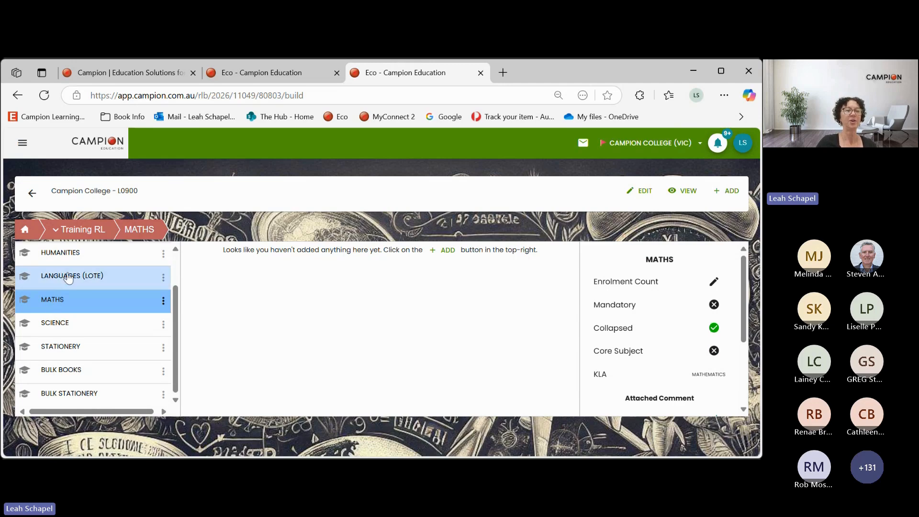
Review the items and their status icons in the HUMANITIES and LANGUAGES (LOTE) subjects.
left_click(69, 255)
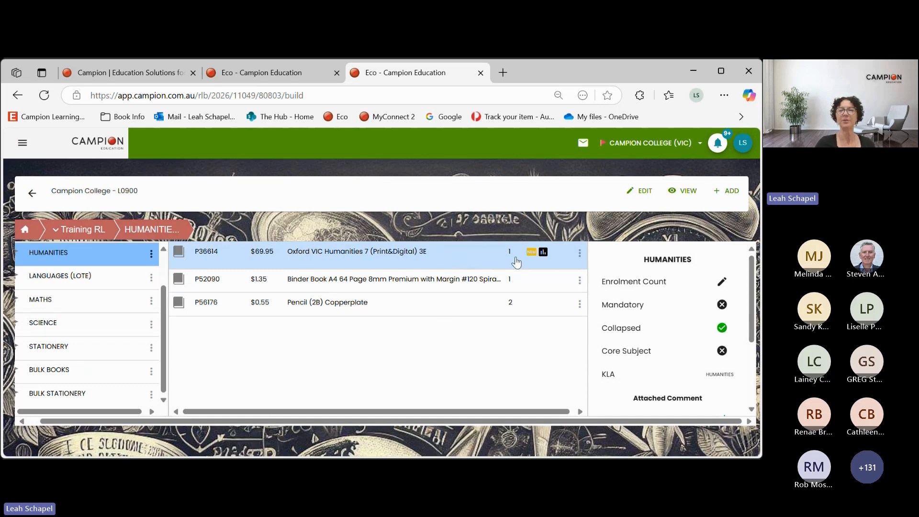
mouse_move(534, 261)
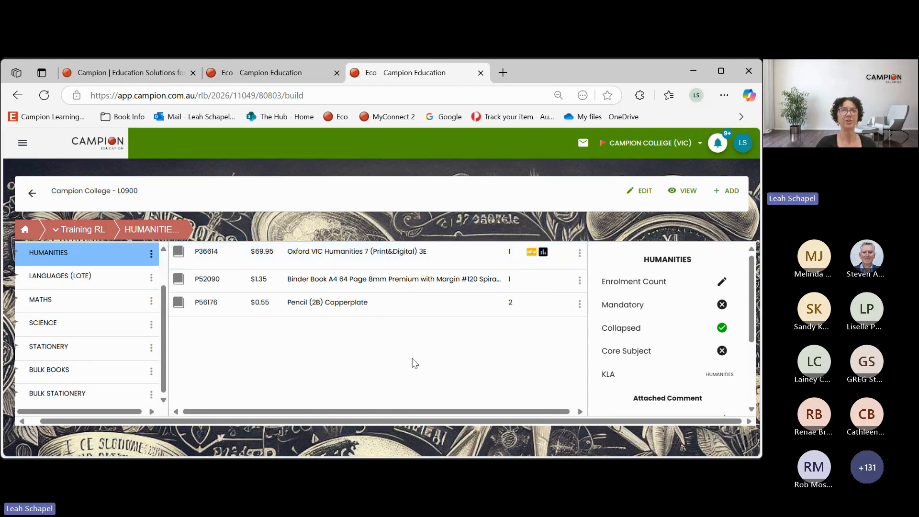
left_click(124, 287)
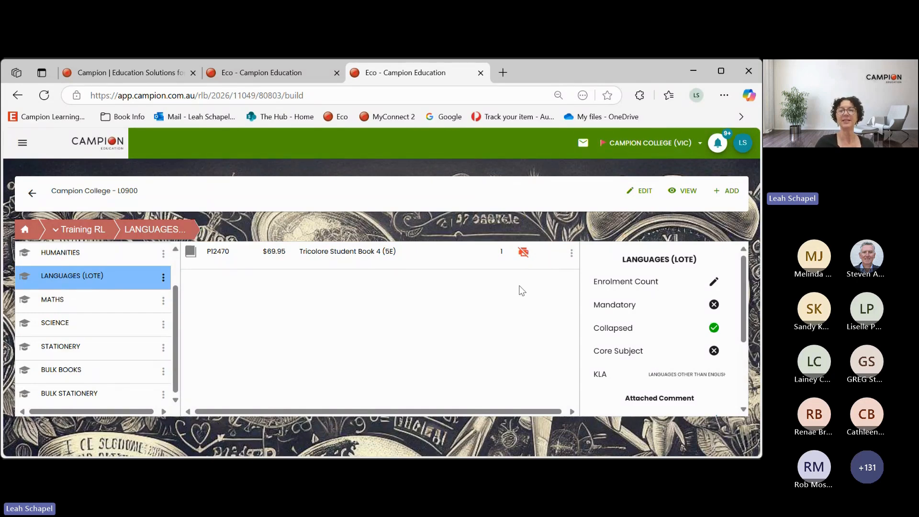
mouse_move(529, 260)
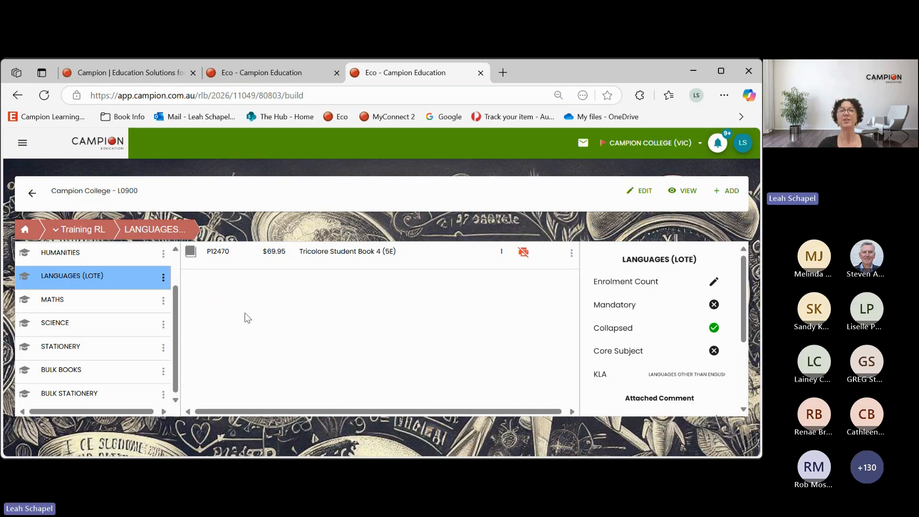
Search the product catalogue for INVESTIGATING and add Investigating Modern History NSW Stg 6 NMH (Print&Digital) to the HUMANITIES subject.
left_click(59, 257)
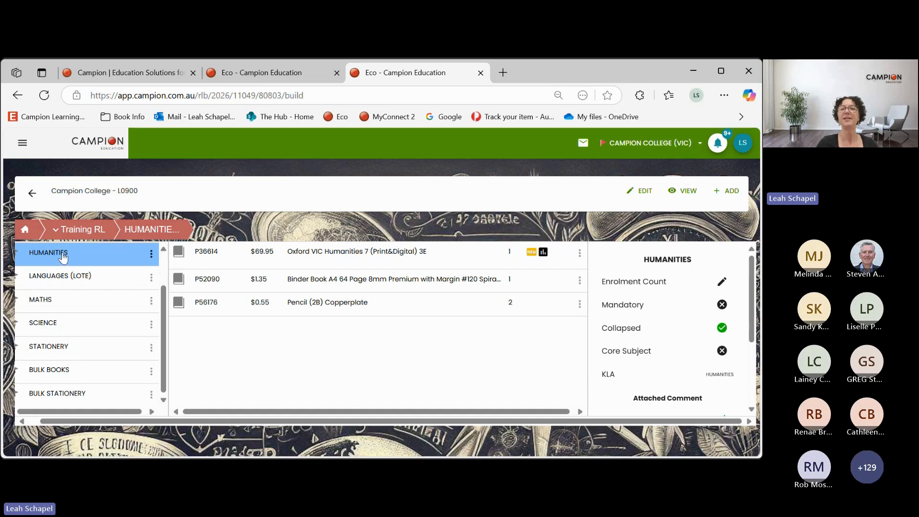
left_click(740, 199)
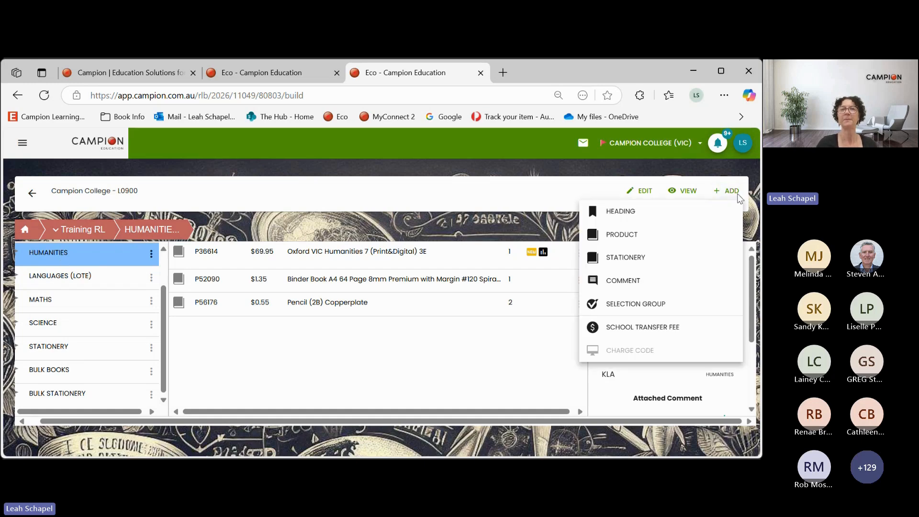
left_click(699, 234)
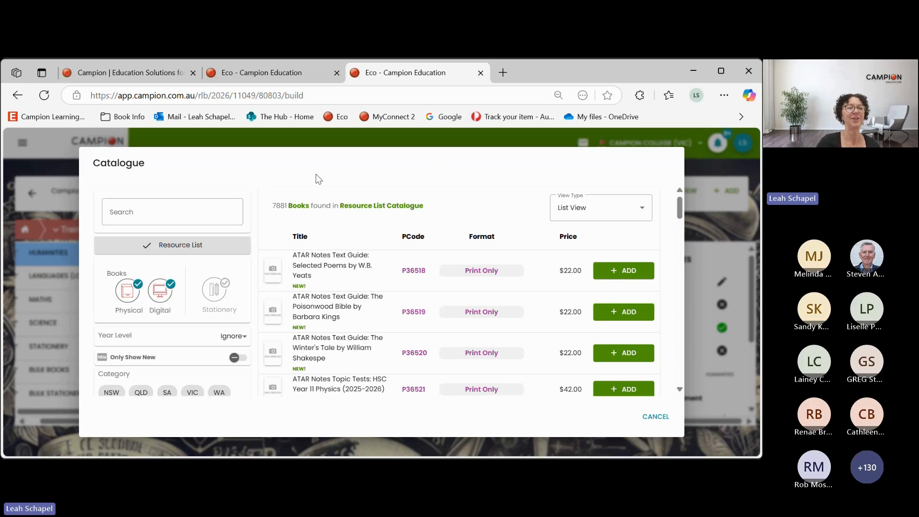
left_click(120, 215)
type("I")
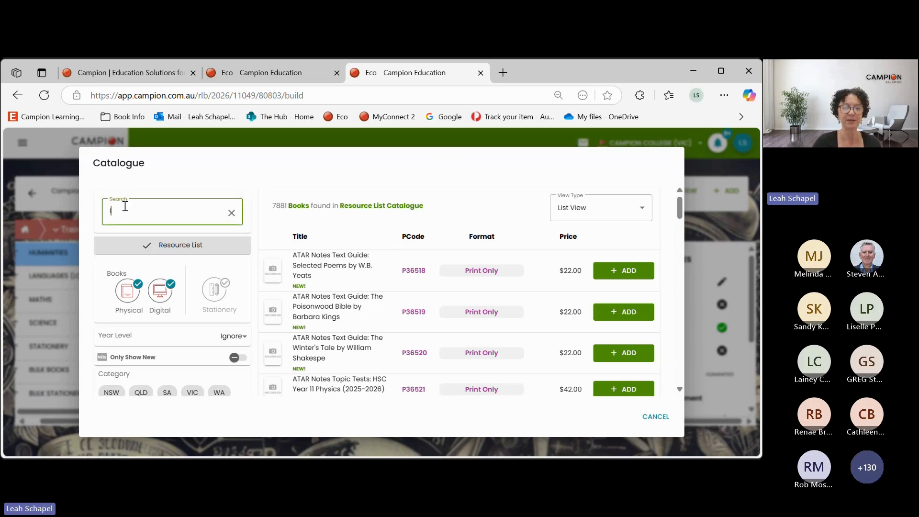
type("NVESTIGATING")
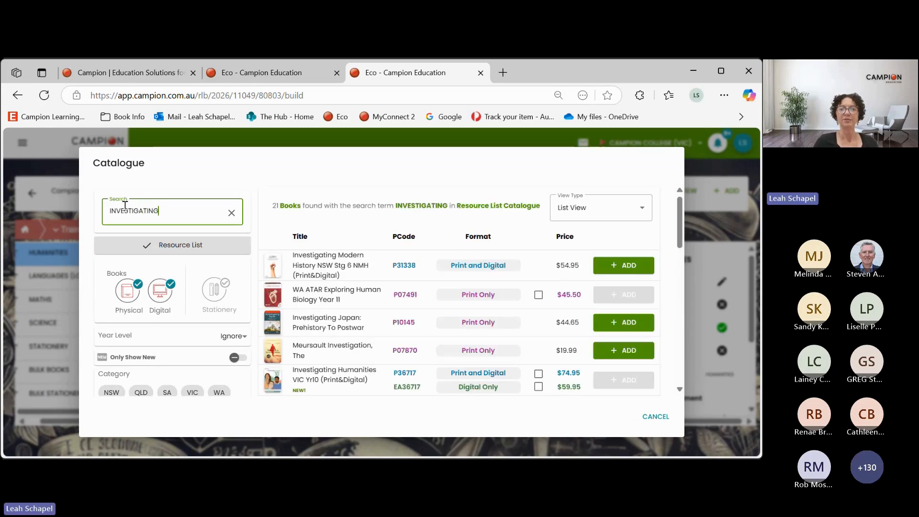
left_click(621, 269)
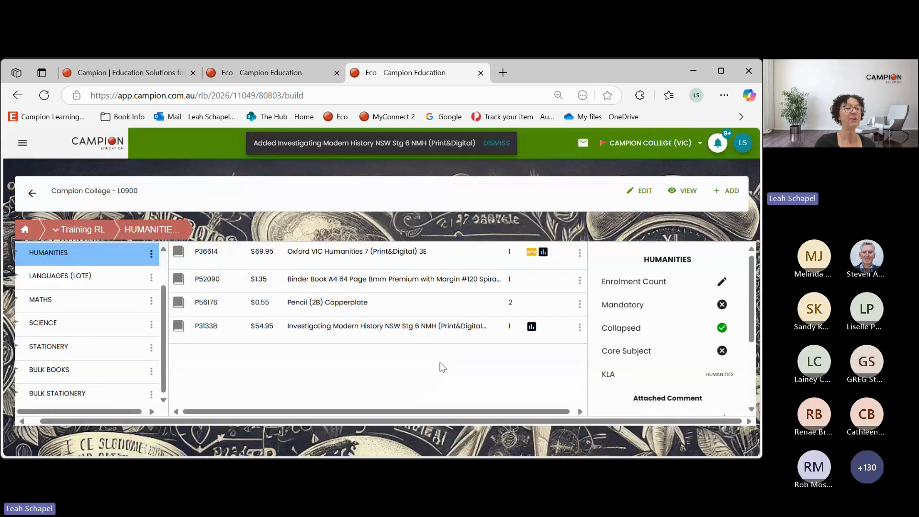
Open the product catalogue for the HUMANITIES subject and filter the books by the VIC state and the HUMANITIES category.
left_click(726, 191)
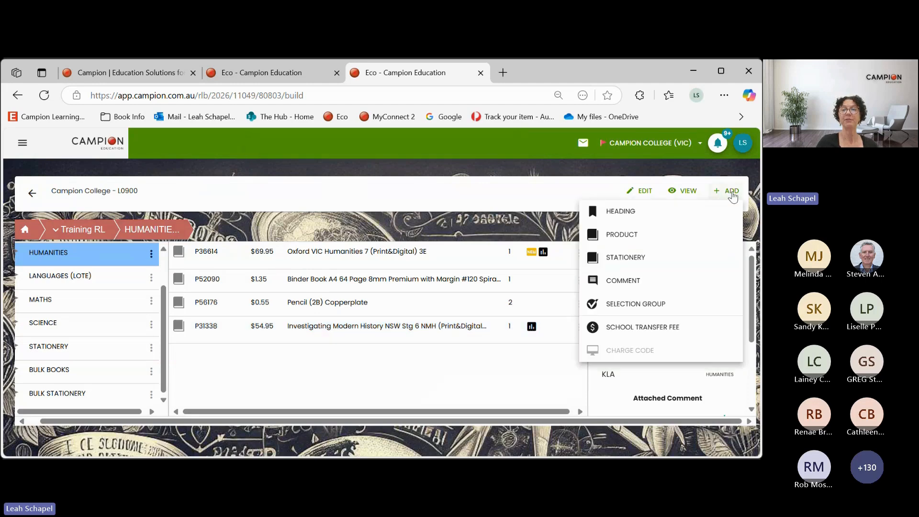
left_click(702, 235)
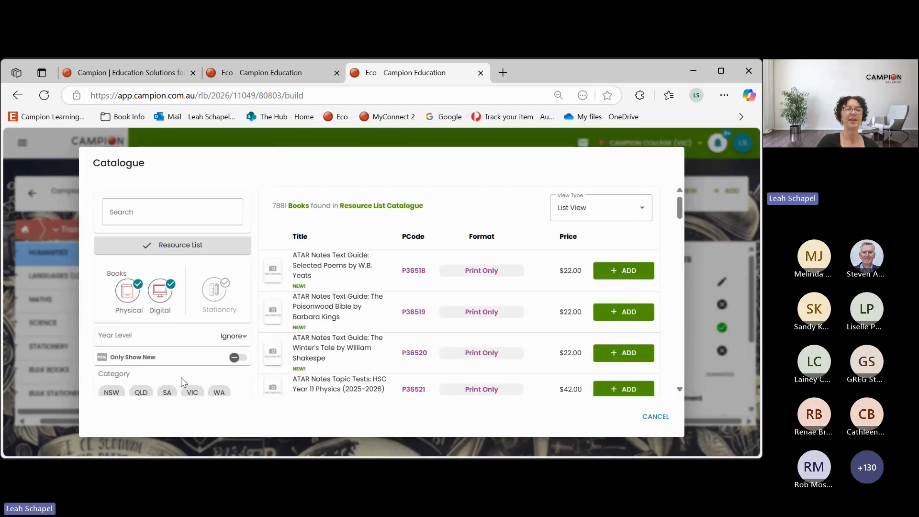
left_click(192, 392)
scroll(189, 337, "down", 1)
scroll(182, 316, "down", 2)
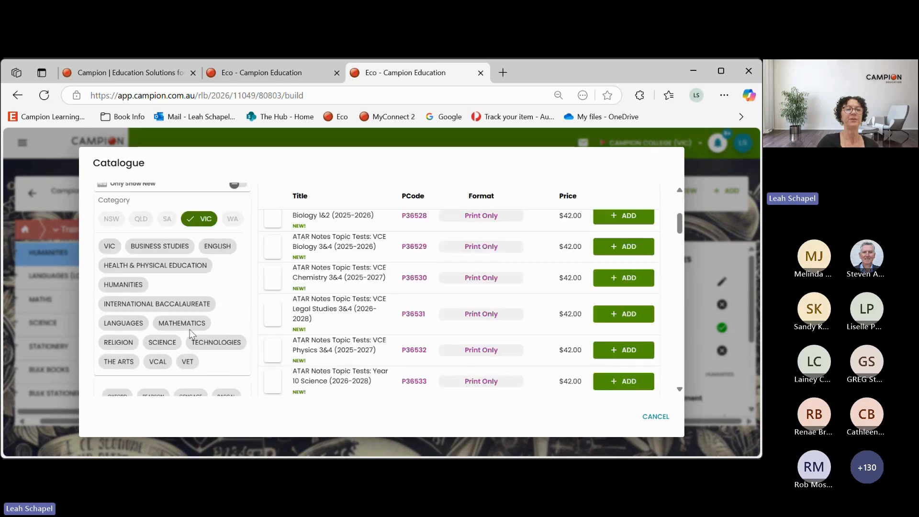
left_click(122, 280)
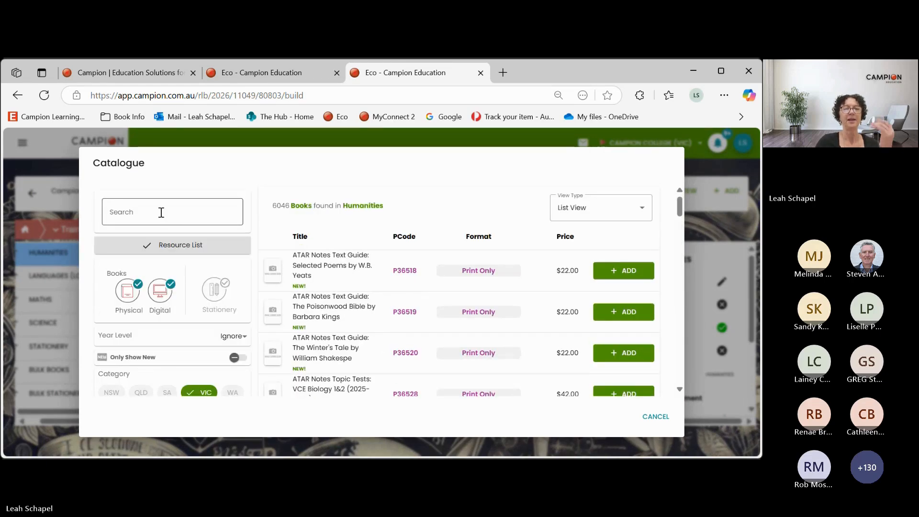
Search the filtered catalogue for ELEPHANT, widen the search to all states, and close the catalogue without adding a book.
left_click(161, 213)
type("ELEPHANT")
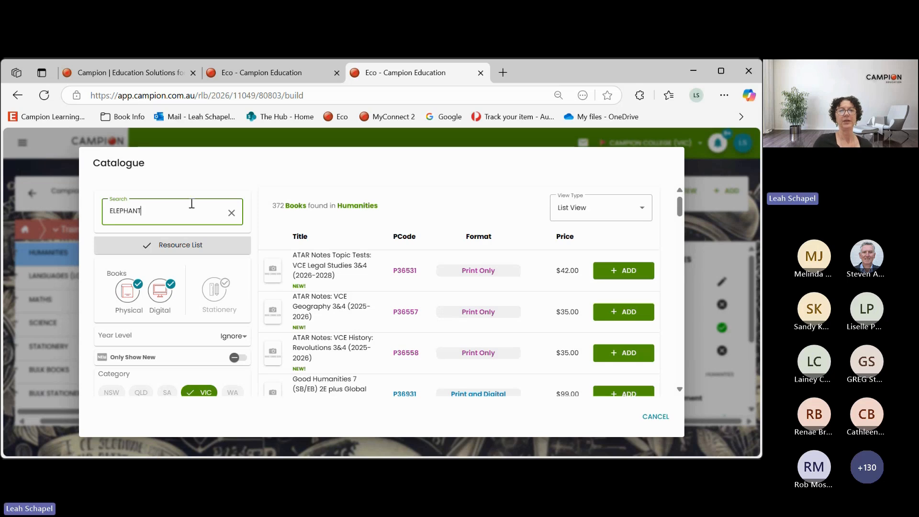
key("Return")
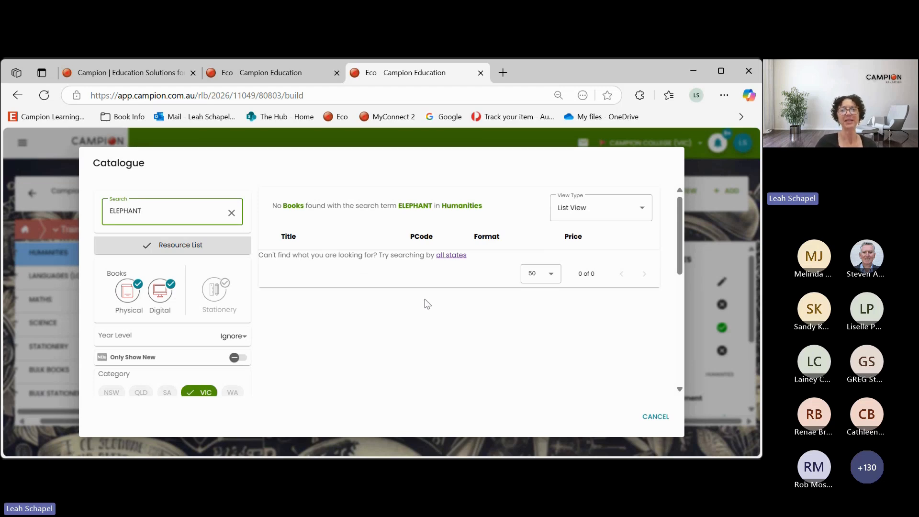
left_click(448, 258)
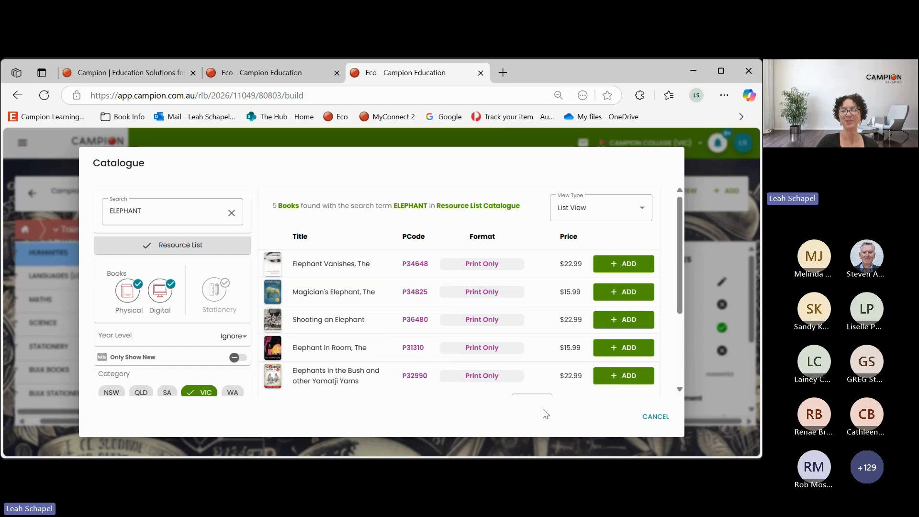
left_click(656, 416)
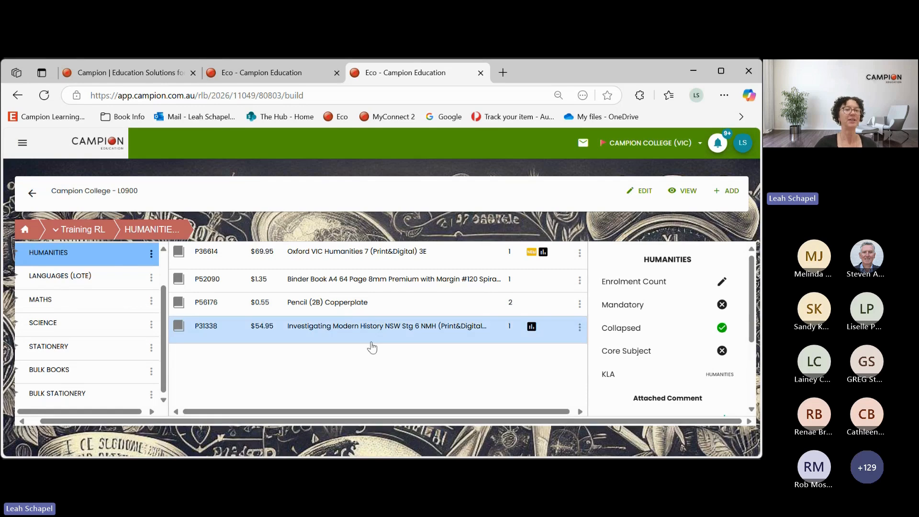
Search the full stationery catalogue for PENCIL, without the school-only filter, and add Pencil (HB) Economy to the HUMANITIES subject.
left_click(718, 193)
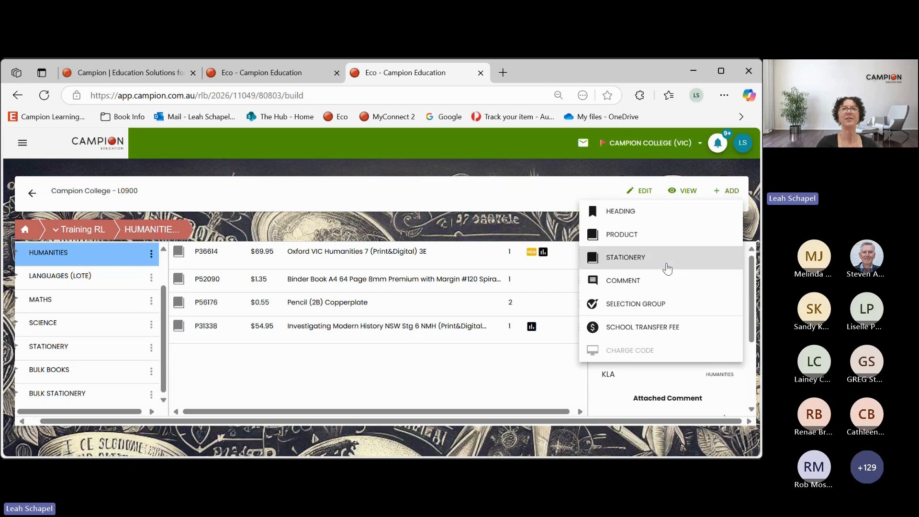
left_click(668, 269)
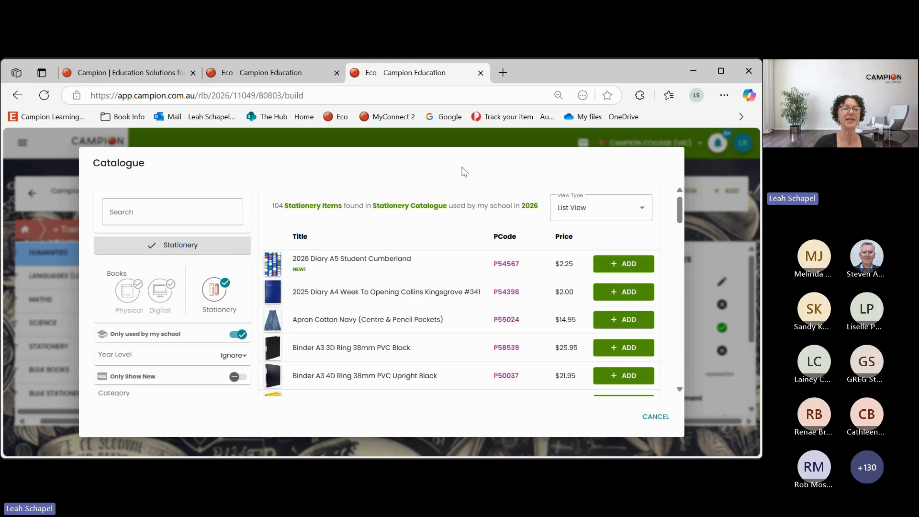
left_click(238, 337)
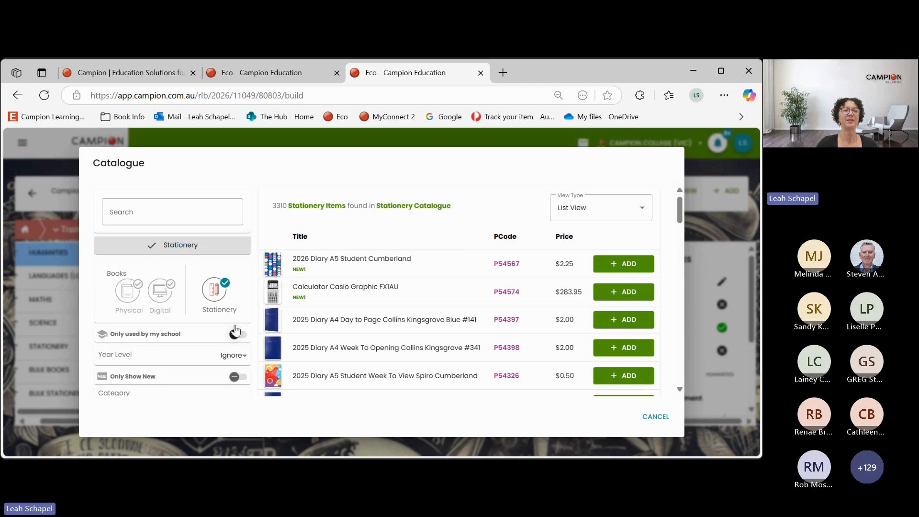
left_click(193, 222)
type("PENCIL")
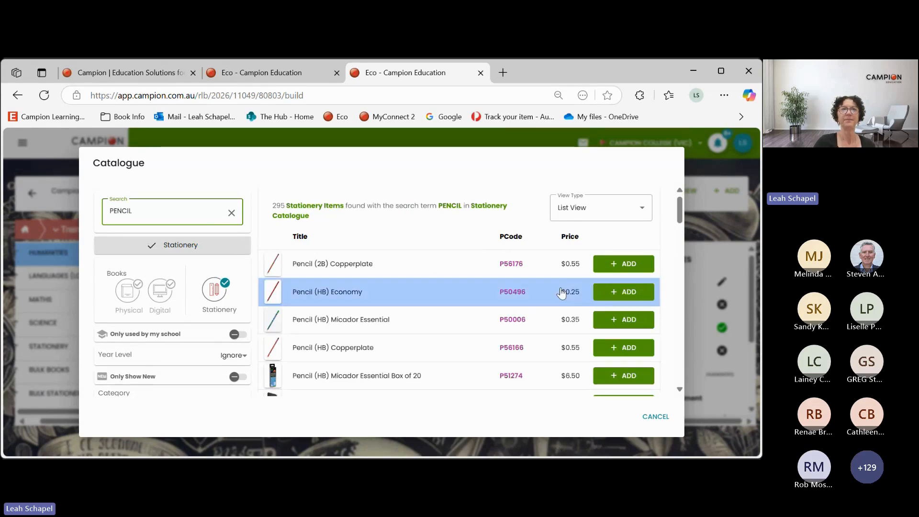
left_click(609, 293)
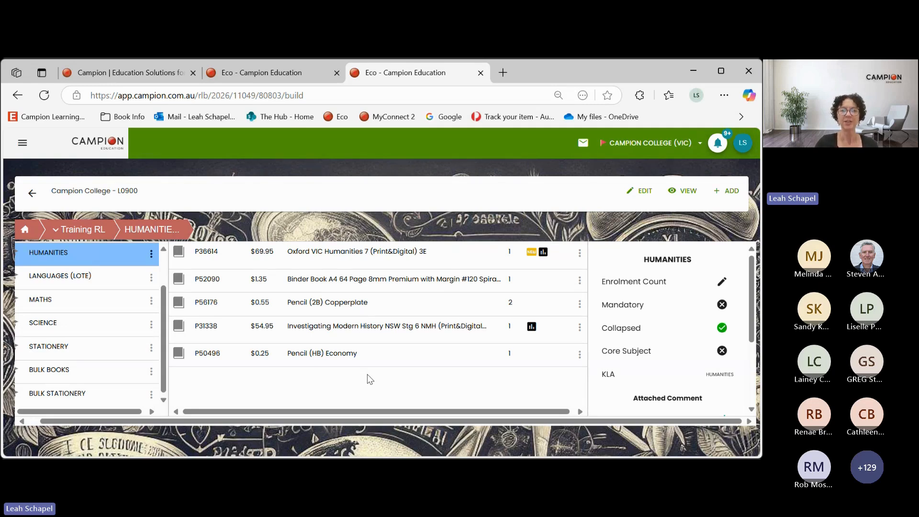
Select the Pencil (HB) Economy item in the HUMANITIES subject to show its details.
left_click(401, 362)
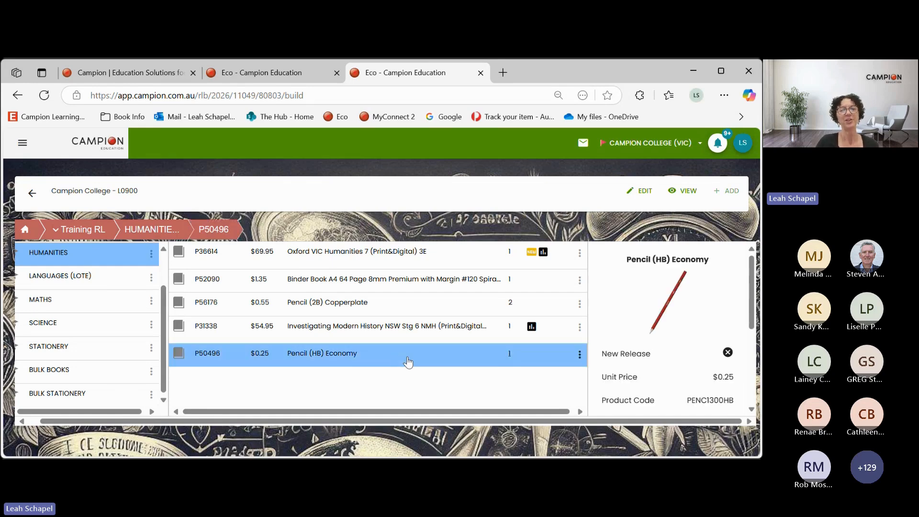
left_click(509, 358)
left_click(366, 334)
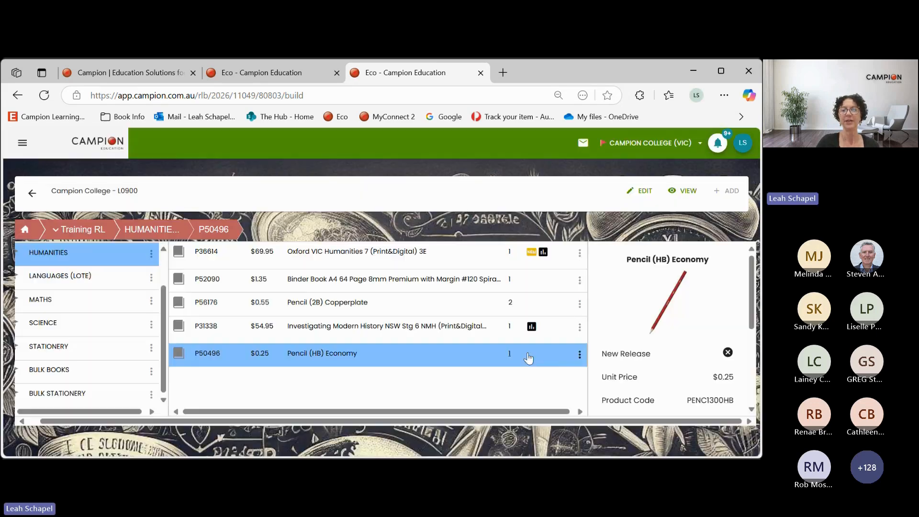
left_click(580, 354)
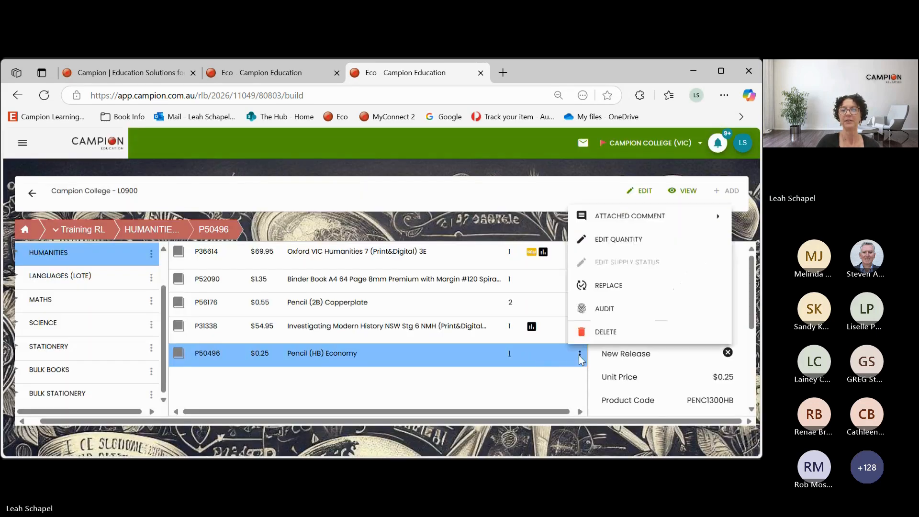
left_click(619, 239)
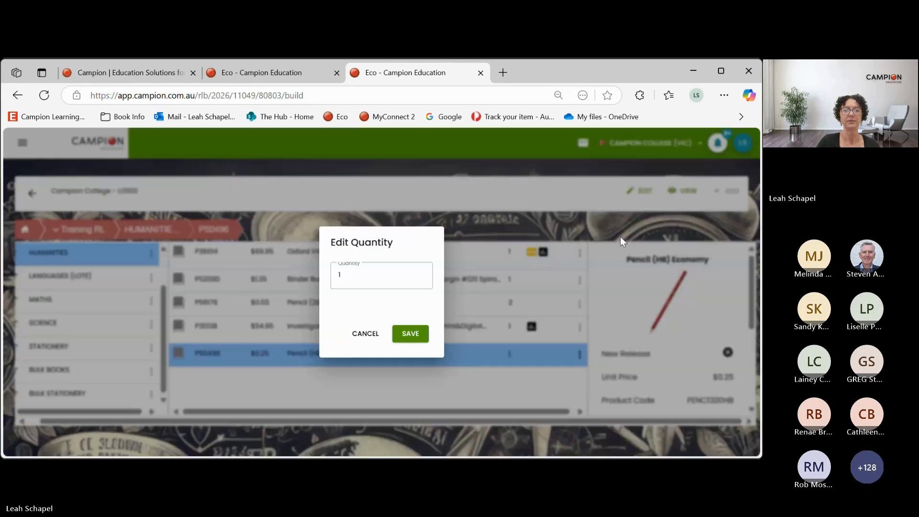
left_click(362, 335)
Set the quantity of Pencil (HB) Economy to 2 in its product details.
scroll(708, 332, "down", 2)
scroll(708, 333, "down", 1)
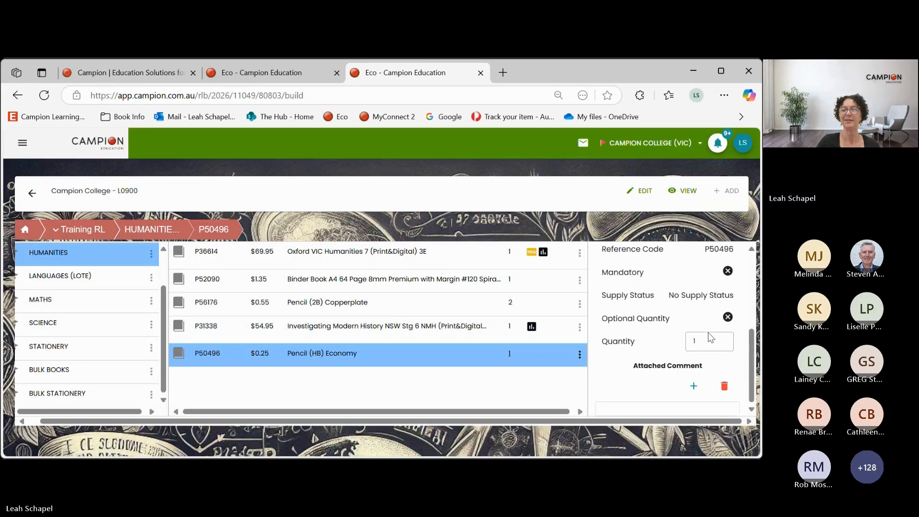
left_click(723, 340)
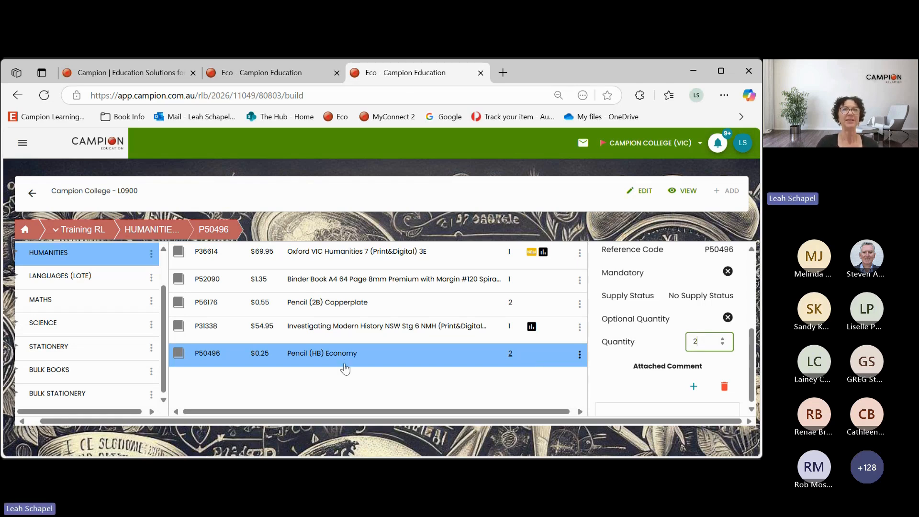
Set the quantity of Scrapbook Mini 168x240mm 64 Page #151 Spirax in the BULK STATIONERY subject to 50 and save it.
left_click(87, 398)
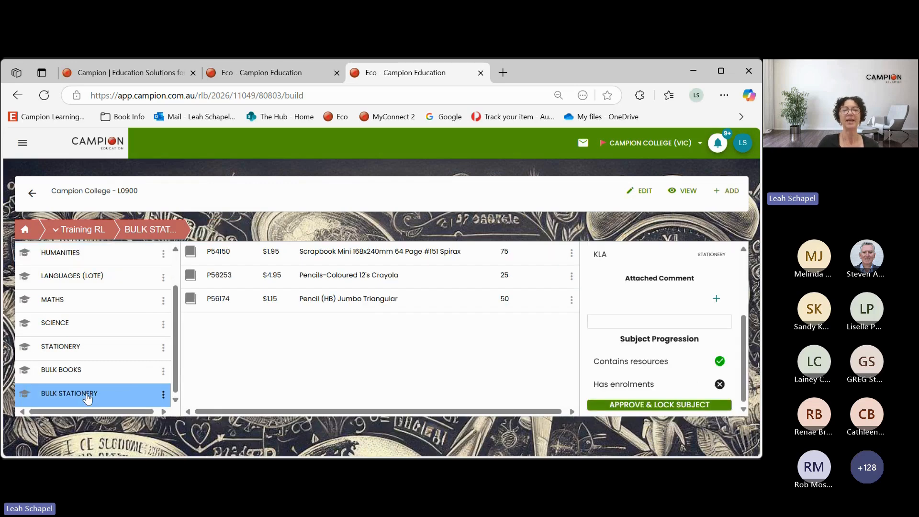
left_click(501, 254)
left_click(502, 254)
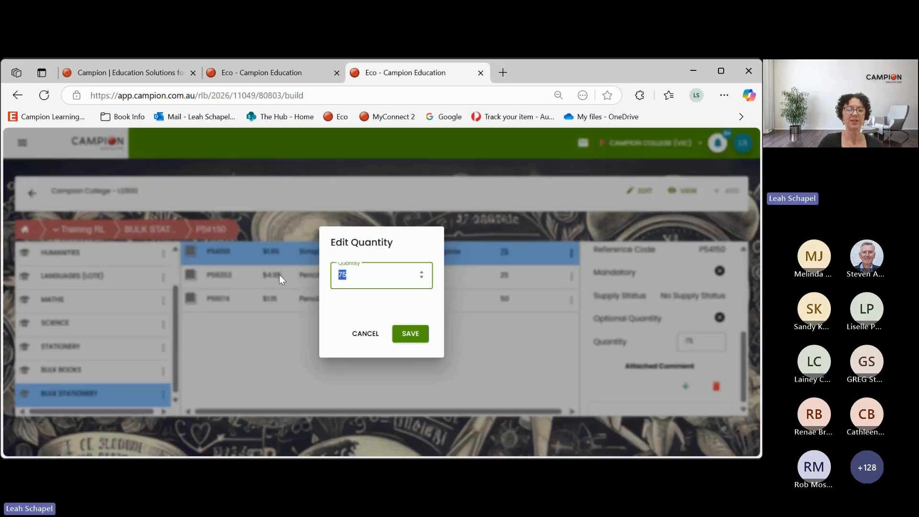
type("50")
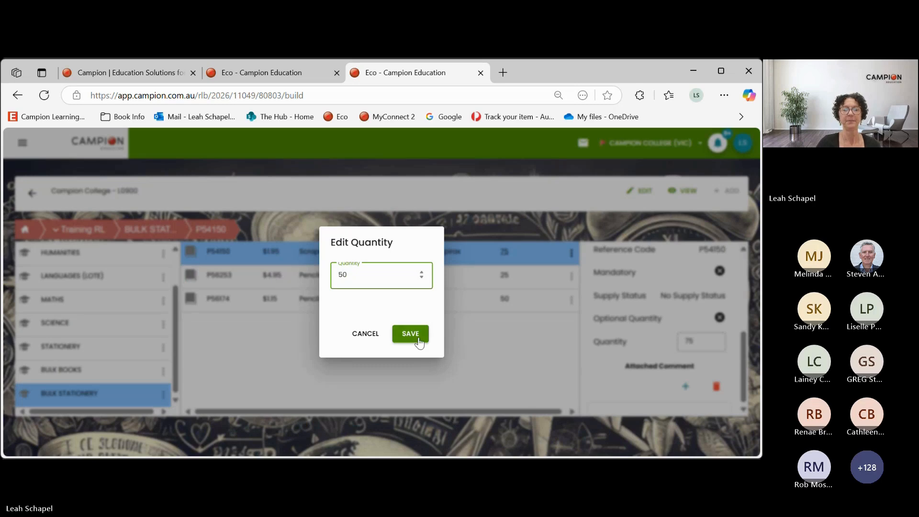
left_click(420, 341)
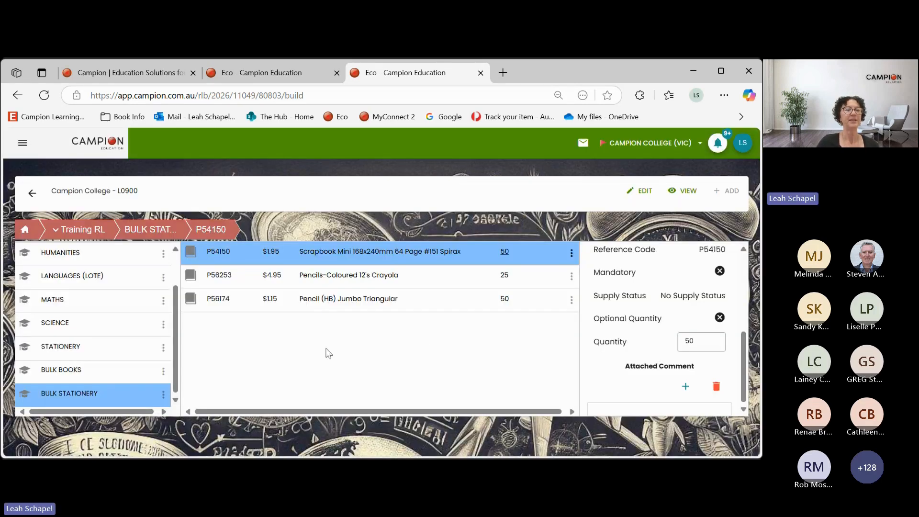
Examine the details, quantity field and available actions of Victorian Targeting Handwriting Prep Student Book in the BULK BOOKS subject.
left_click(106, 378)
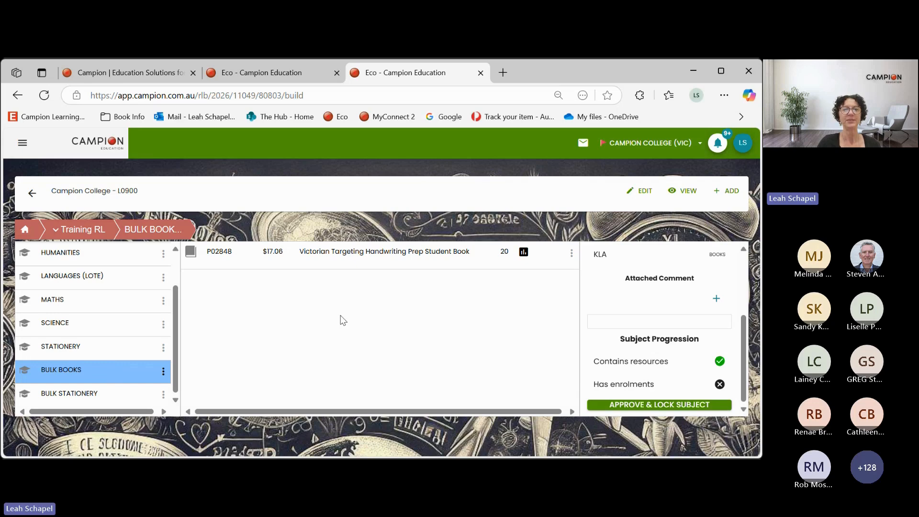
left_click(340, 259)
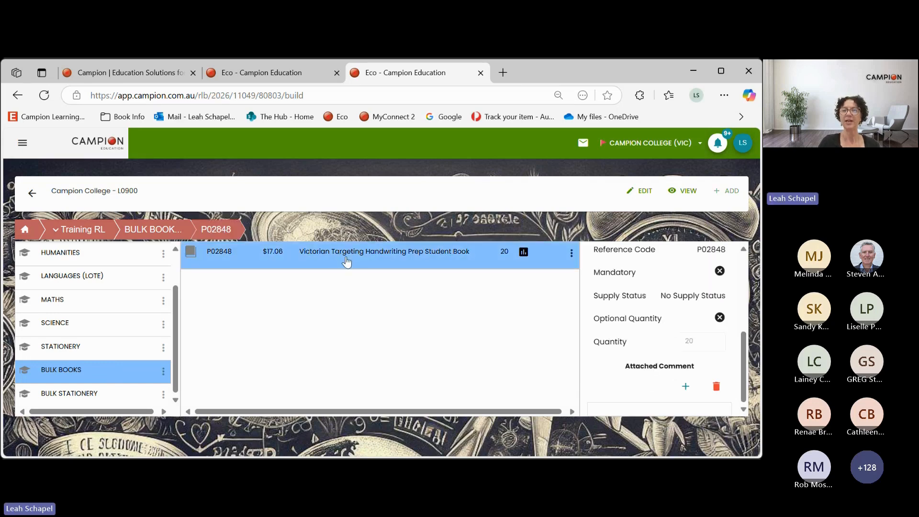
scroll(684, 322, "up", 5)
scroll(685, 321, "down", 1)
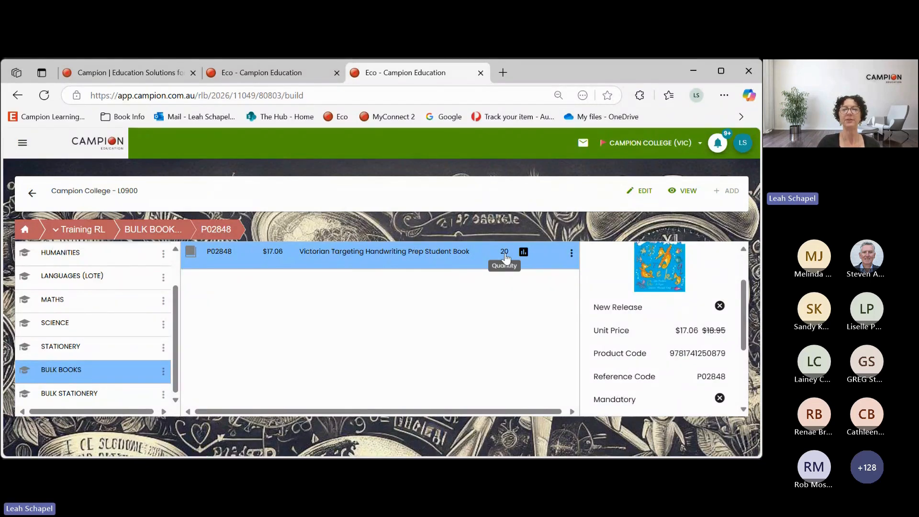
left_click(572, 254)
left_click(509, 303)
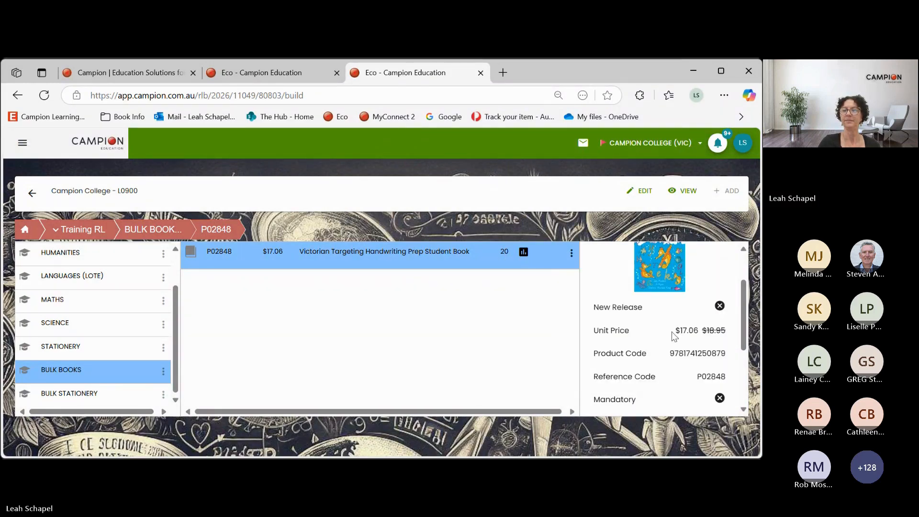
scroll(674, 337, "down", 3)
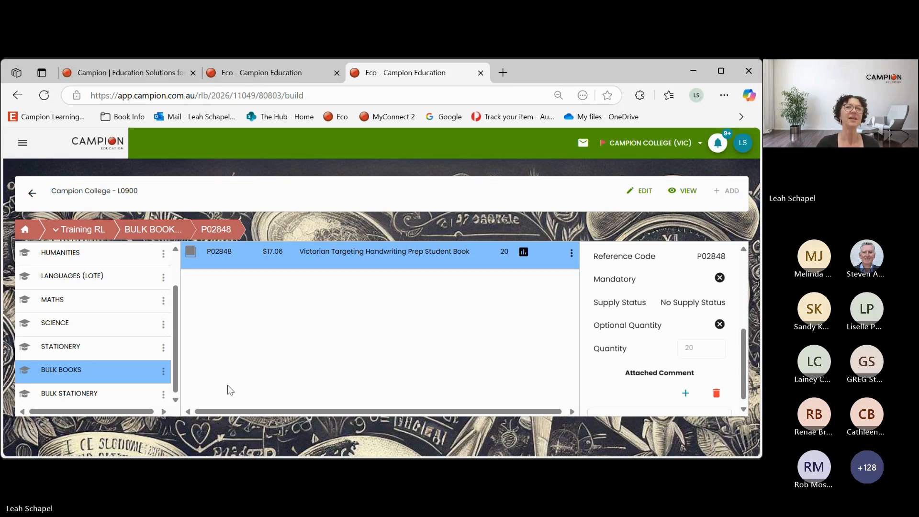
Delete Investigating Modern History NSW Stg 6 NMH (Print&Digital) from the HUMANITIES subject and accept the warning.
left_click(87, 256)
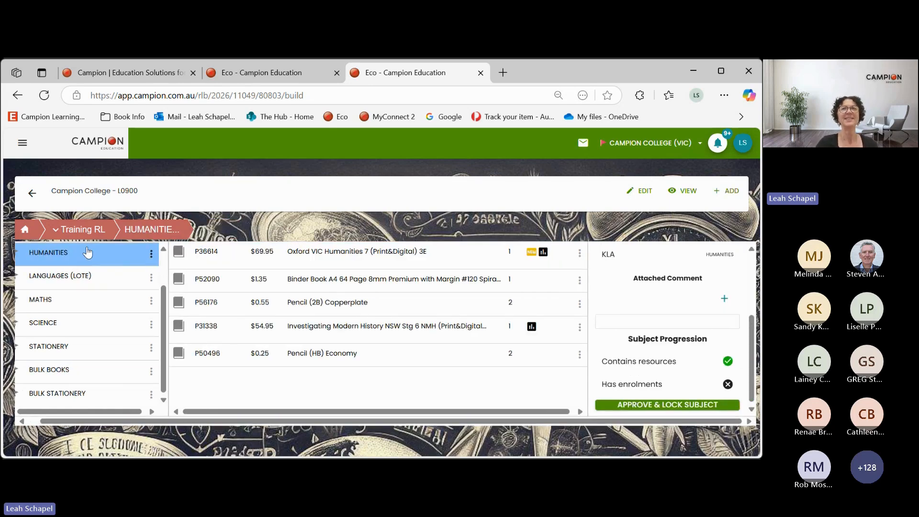
left_click(357, 334)
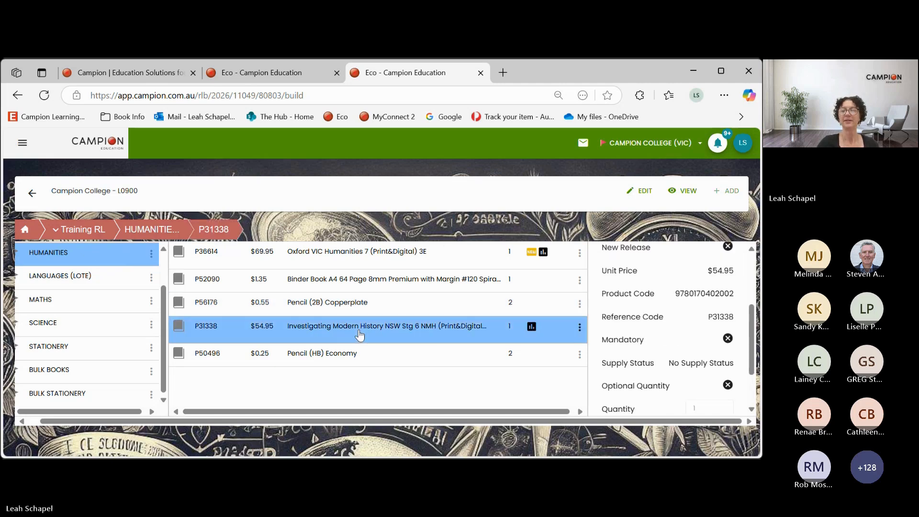
left_click(579, 329)
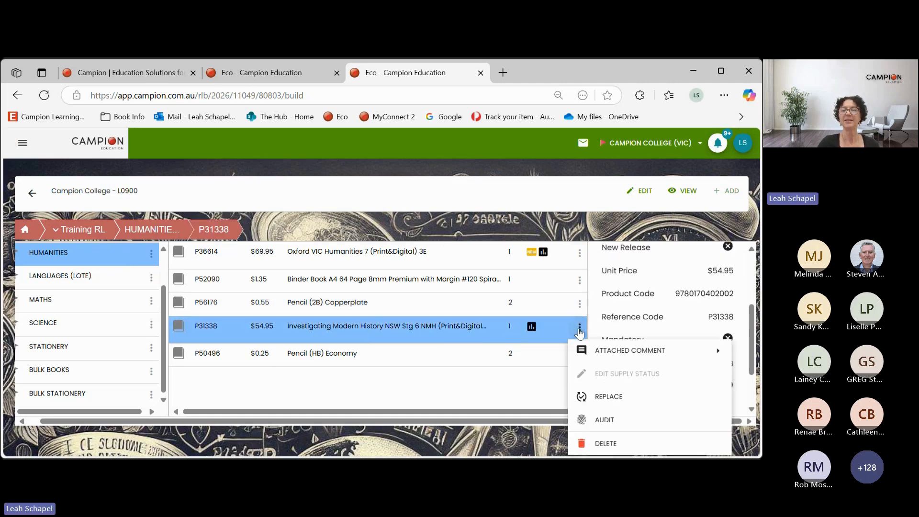
left_click(606, 445)
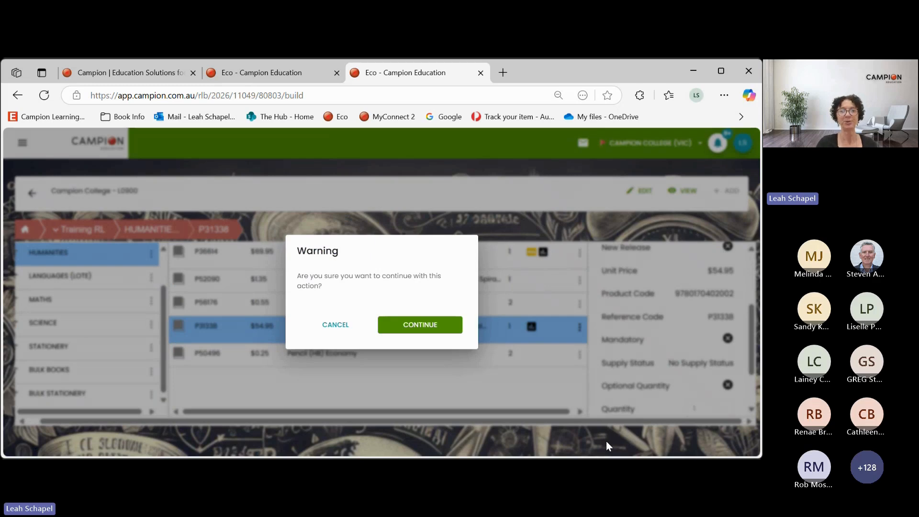
left_click(426, 331)
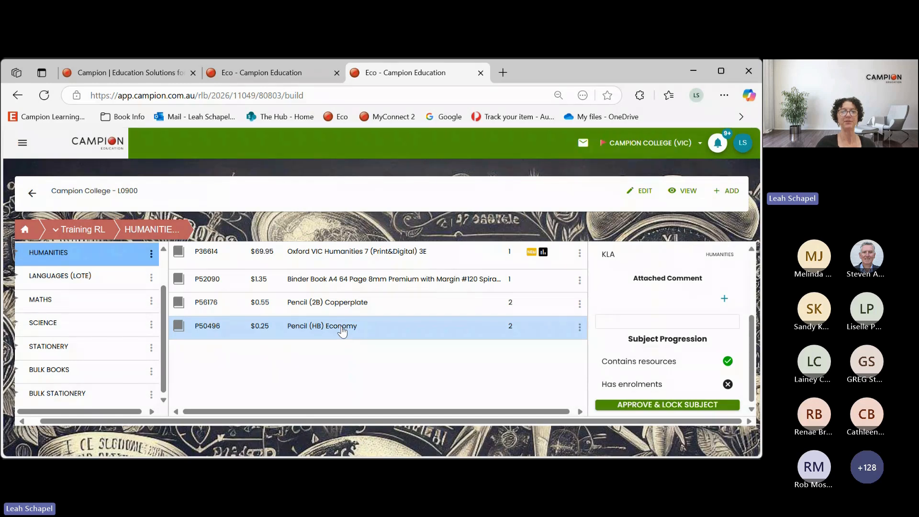
Move Pencil (HB) Economy above Pencil (2B) Copperplate in the HUMANITIES subject.
left_click(342, 330)
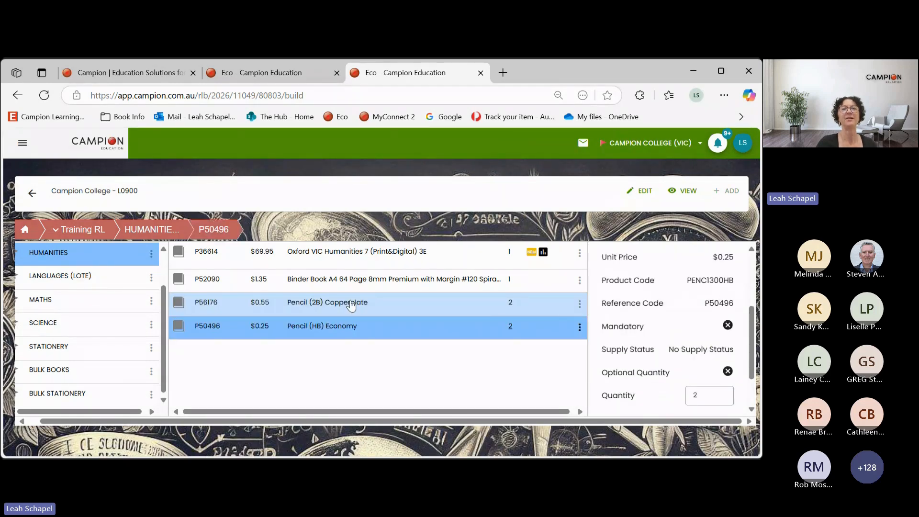
left_click_drag(341, 330, 351, 305)
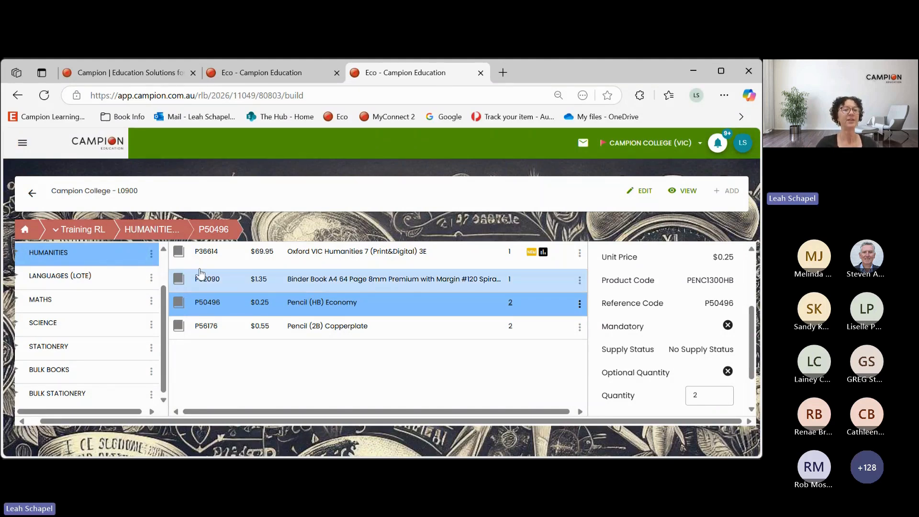
Add a heading named JAPANESE with an enrolment count of 25 to the LANGUAGES (LOTE) subject and open it.
left_click(83, 278)
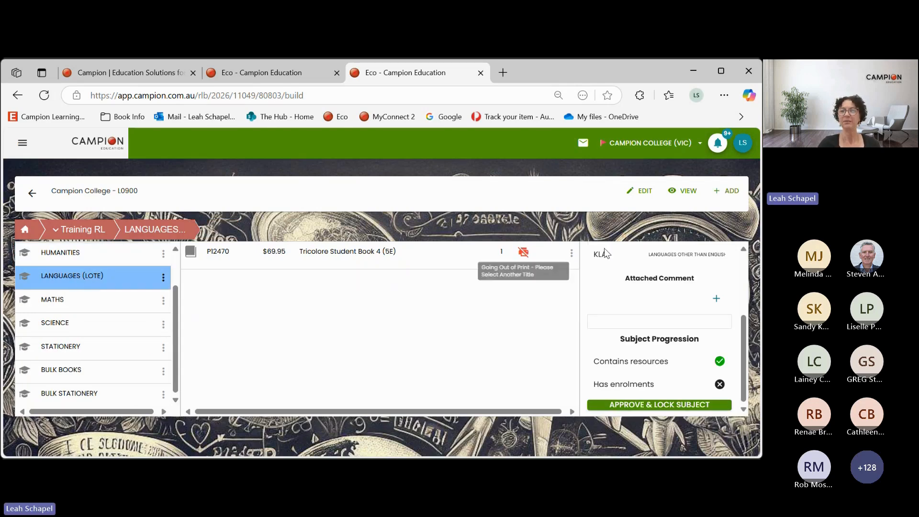
left_click(728, 191)
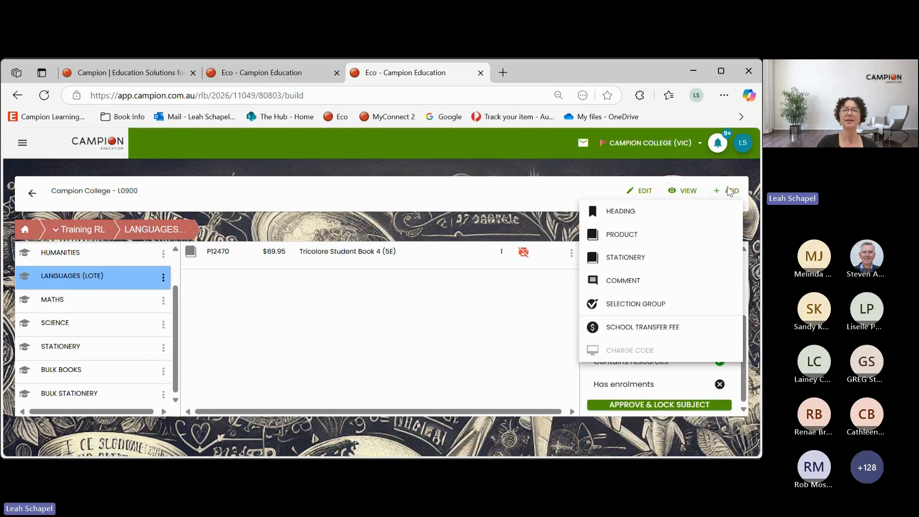
left_click(669, 218)
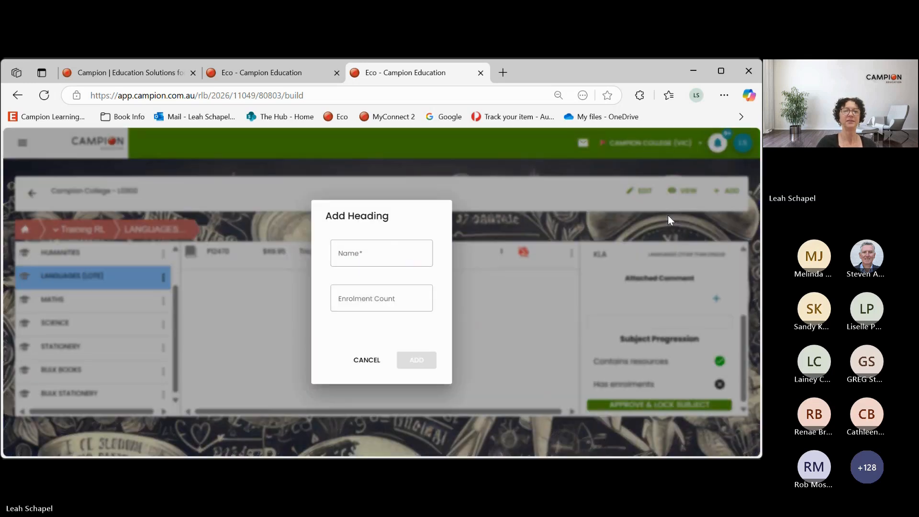
left_click(388, 252)
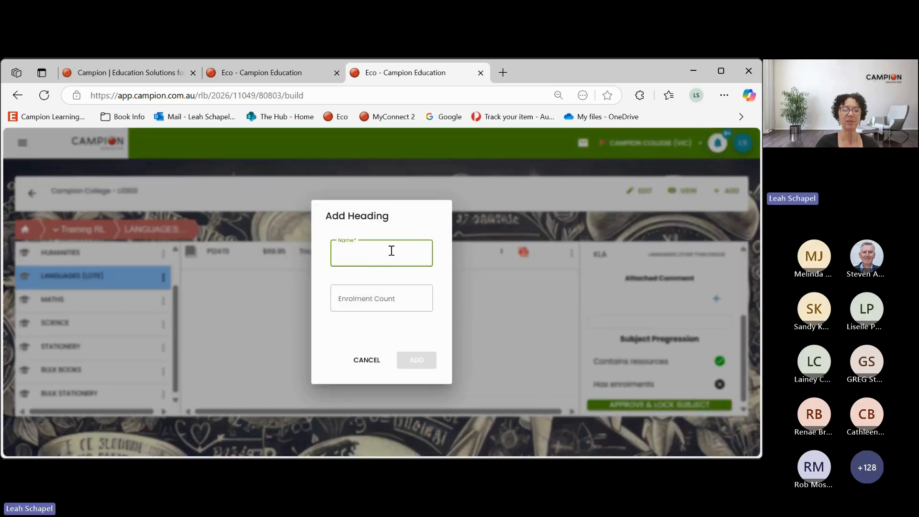
type("JAPANESE")
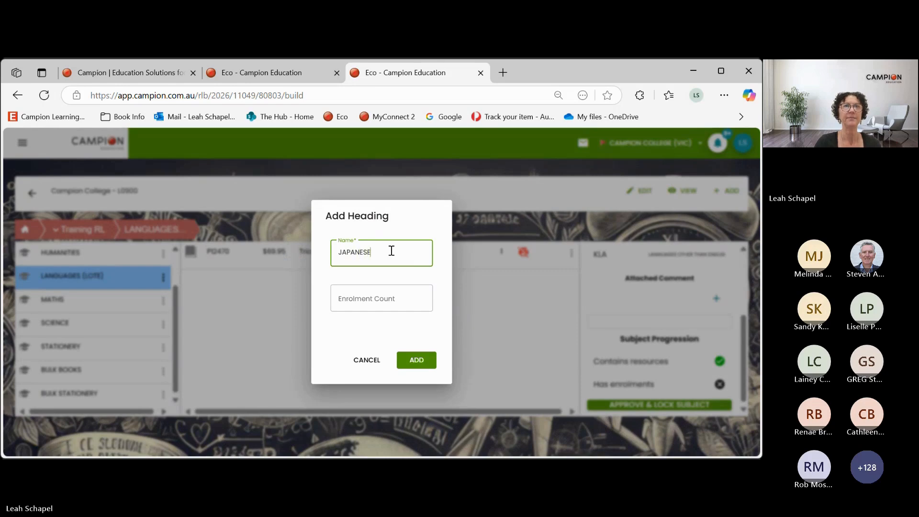
left_click(386, 298)
type("25")
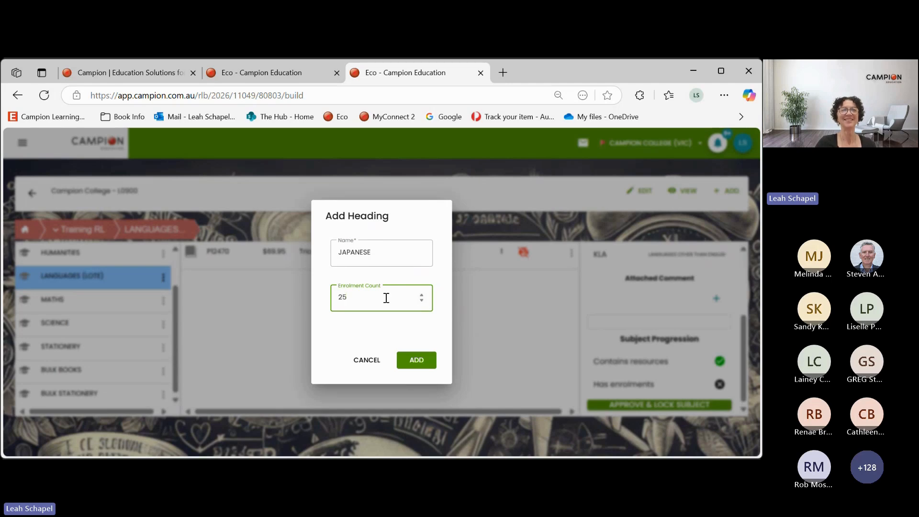
left_click(418, 360)
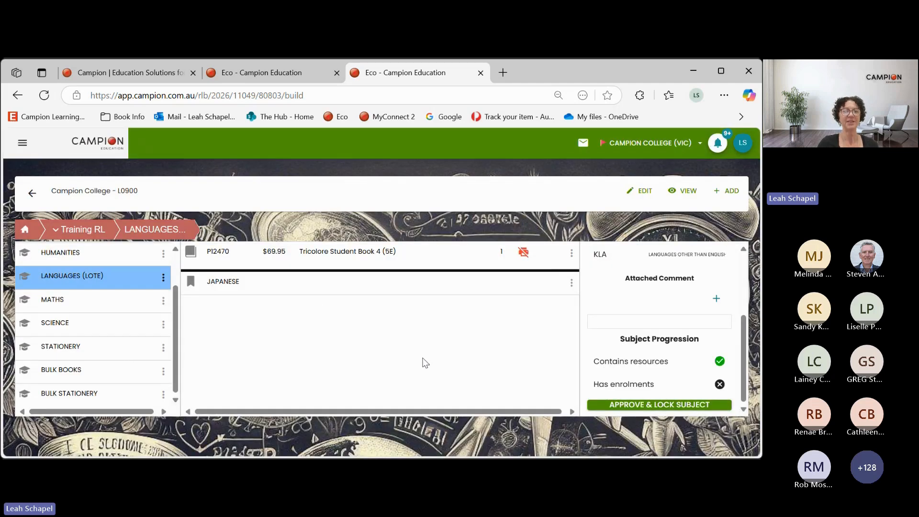
left_click(308, 291)
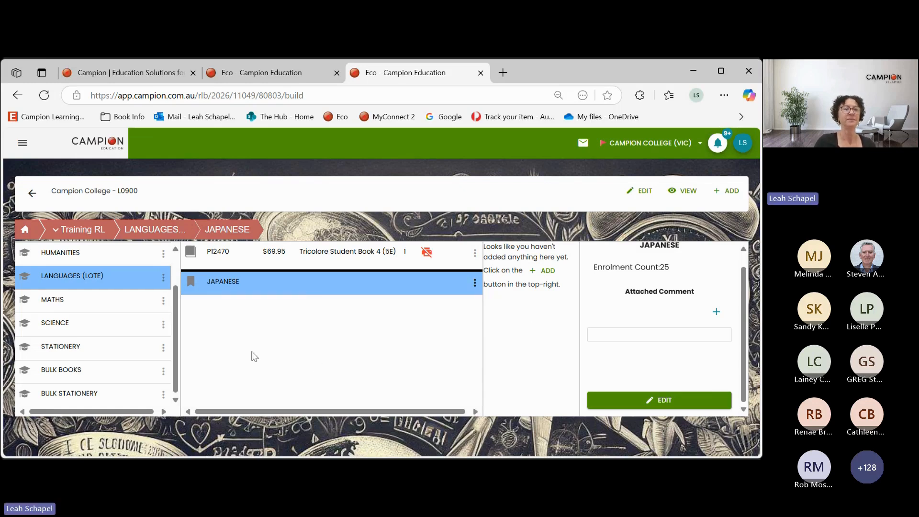
Rename the ACCELERATED heading in the SCIENCE subject as ADVANCED and set its enrolment count to 25.
left_click(111, 323)
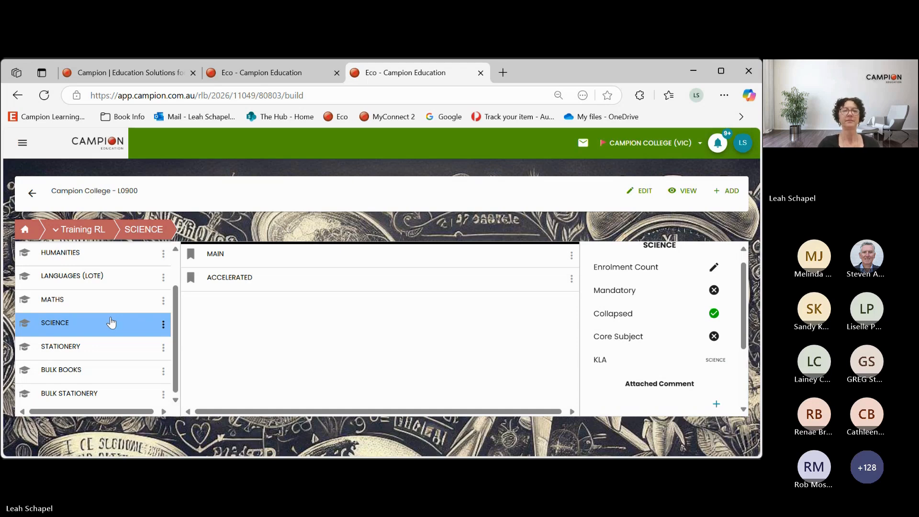
left_click(270, 285)
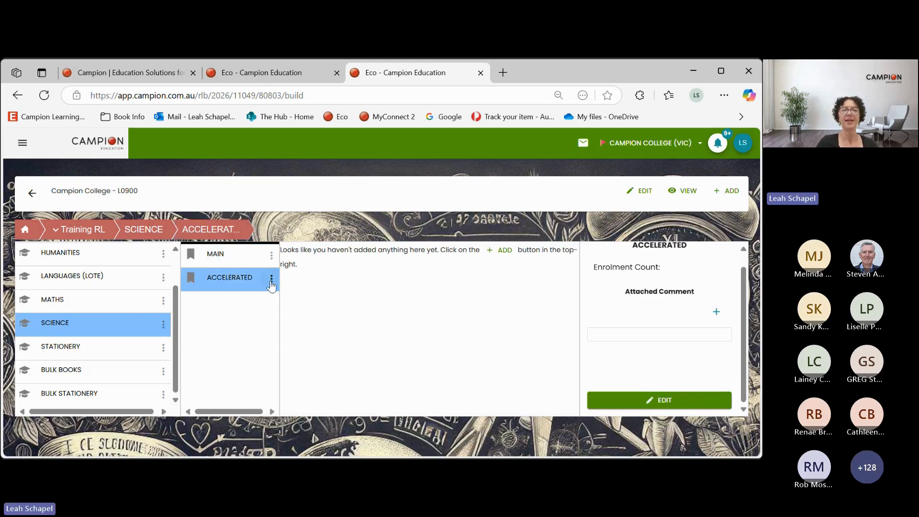
left_click(679, 400)
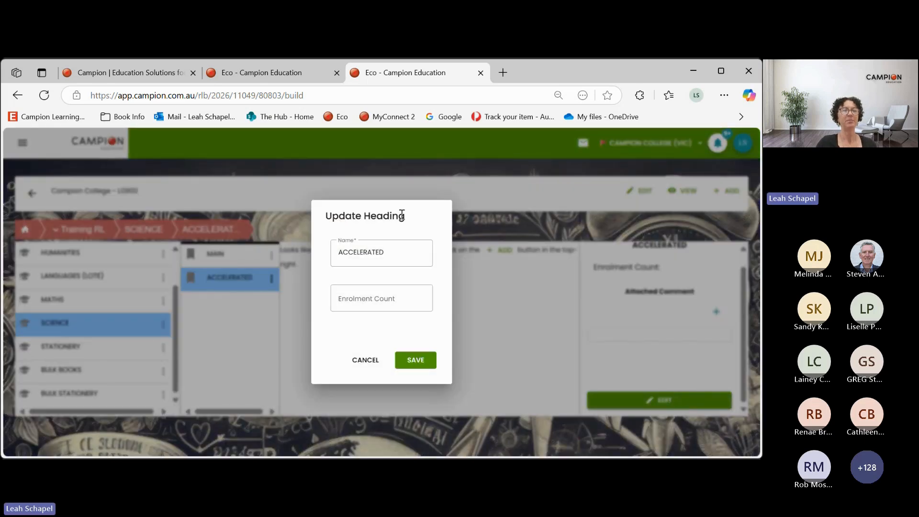
left_click_drag(400, 254, 269, 249)
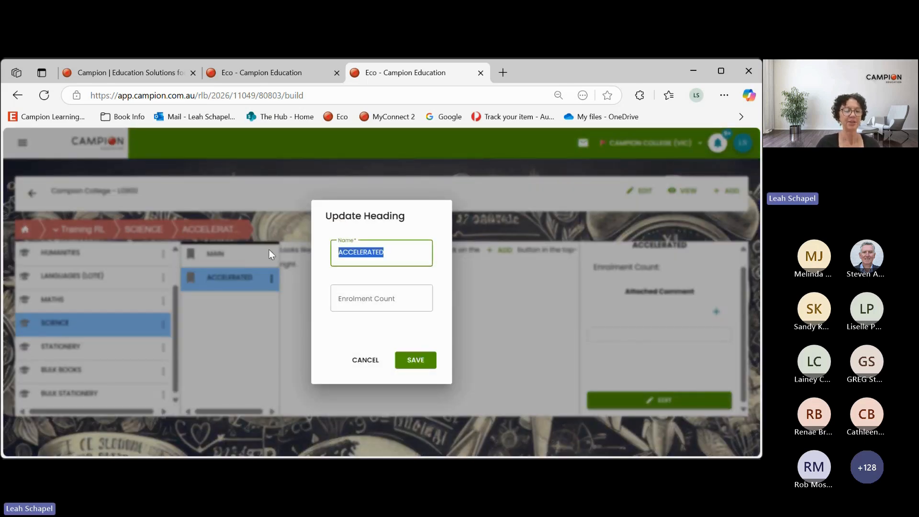
type("ADVANCED")
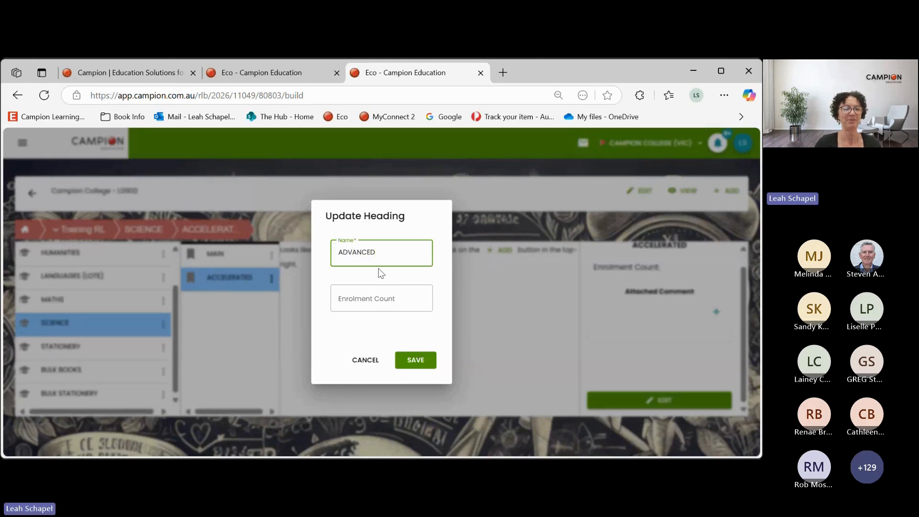
left_click(372, 305)
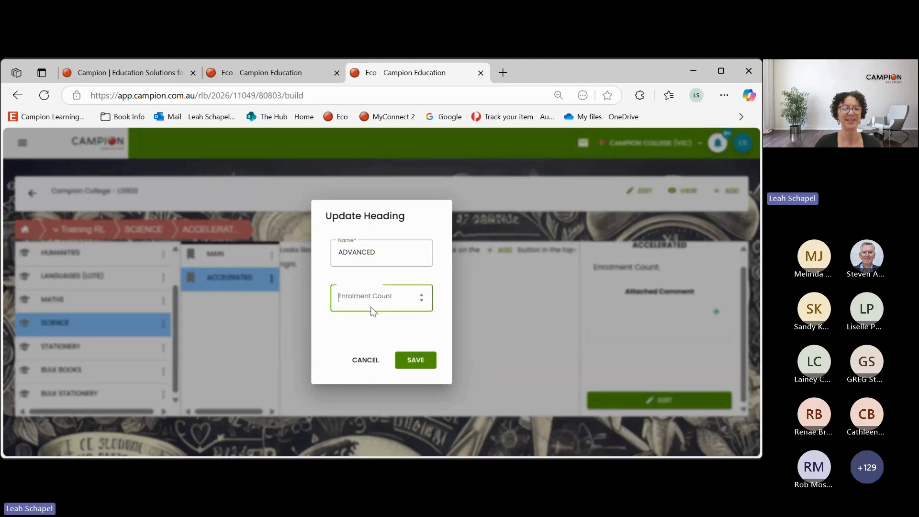
type("25")
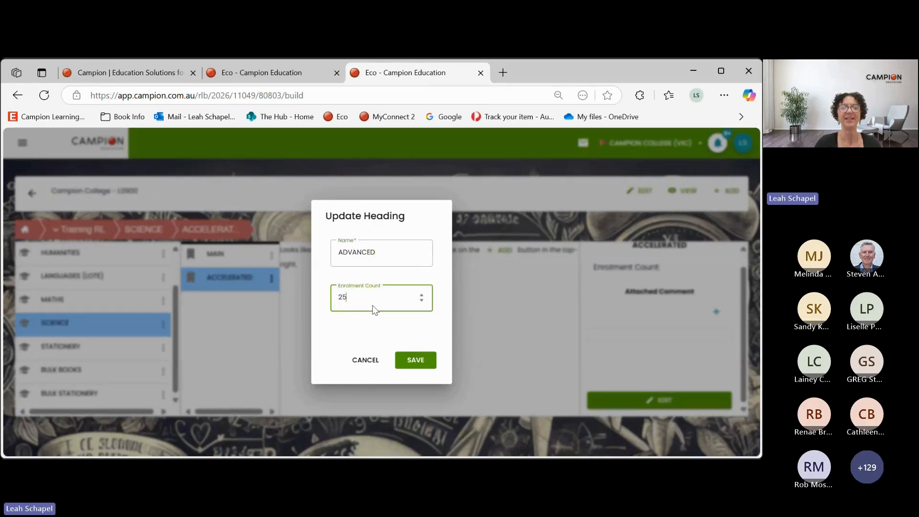
left_click(410, 363)
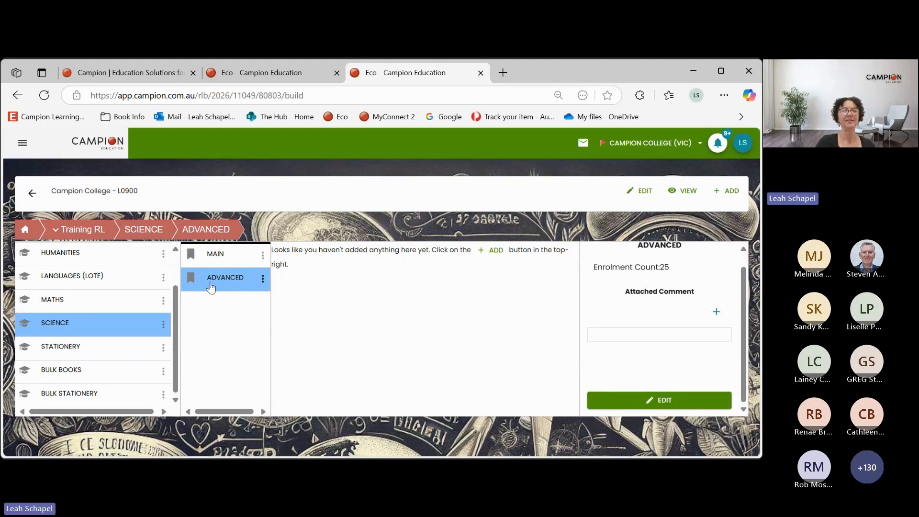
Delete the ADVANCED heading from the SCIENCE subject and accept the warning.
left_click(263, 279)
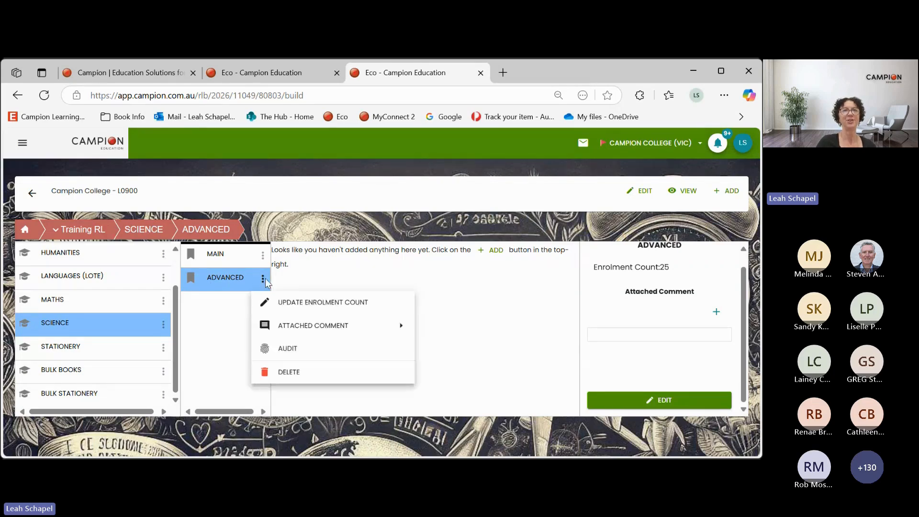
left_click(332, 378)
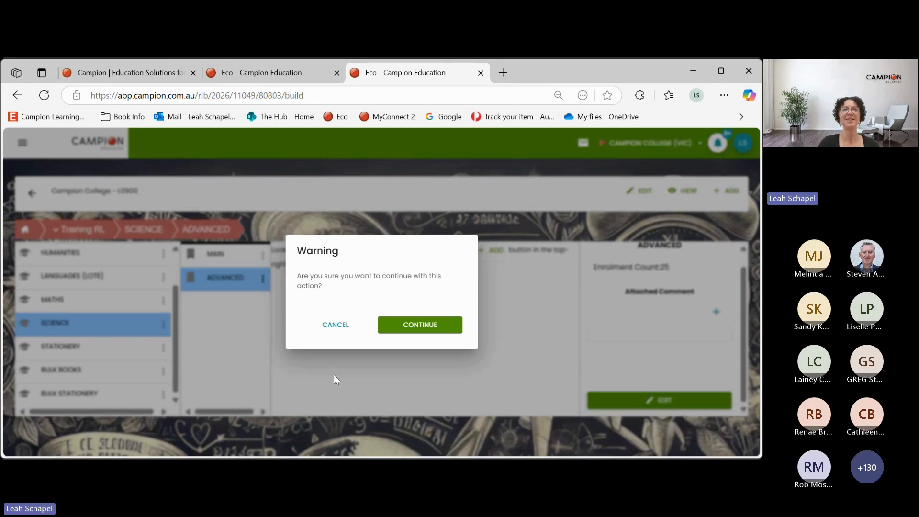
left_click(420, 325)
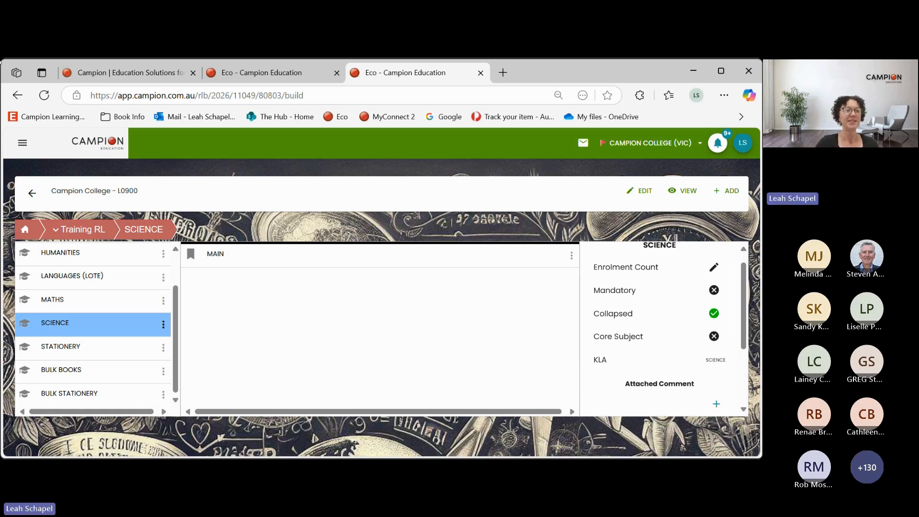
View the resources within the Cambridge VIC Science Yr 7 selection group under the MAIN heading of SCIENCE.
left_click(271, 258)
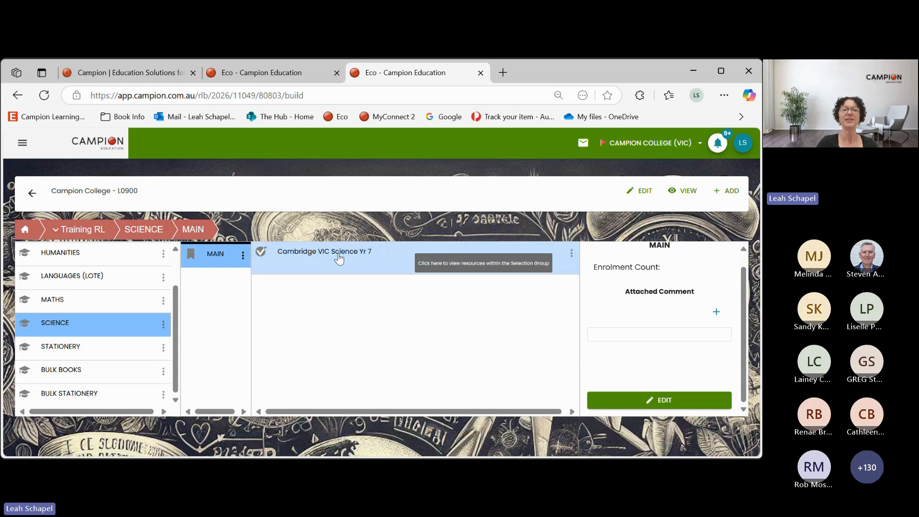
left_click(339, 258)
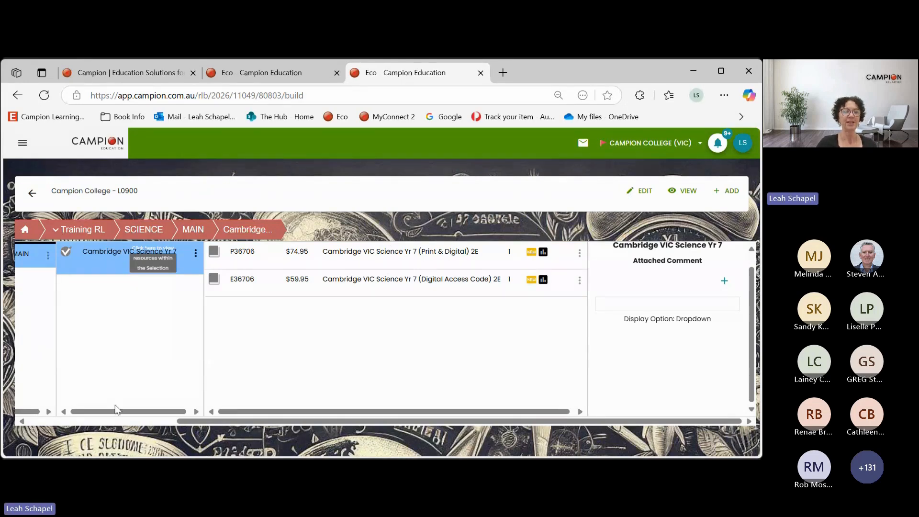
left_click(126, 421)
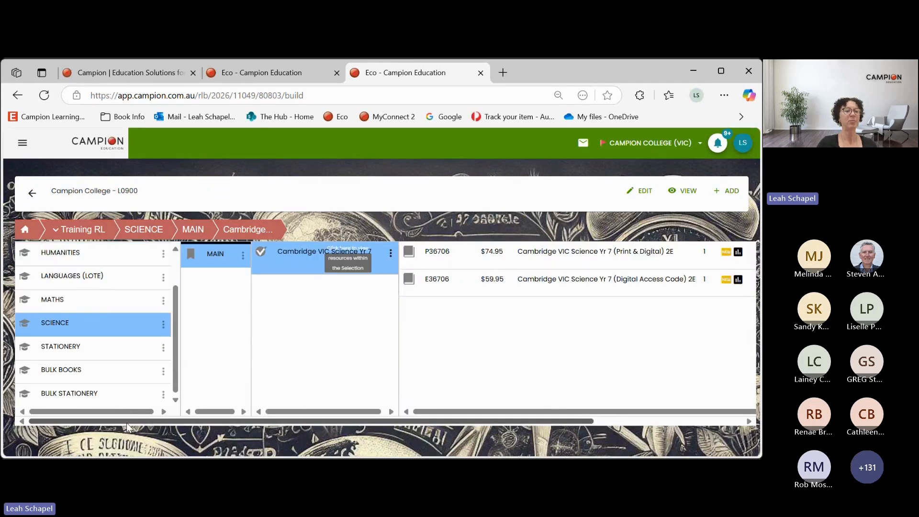
Start adding a product to the MATHS subject and search the resource list catalogue for CAMBRIDGE SENIOR.
left_click(123, 302)
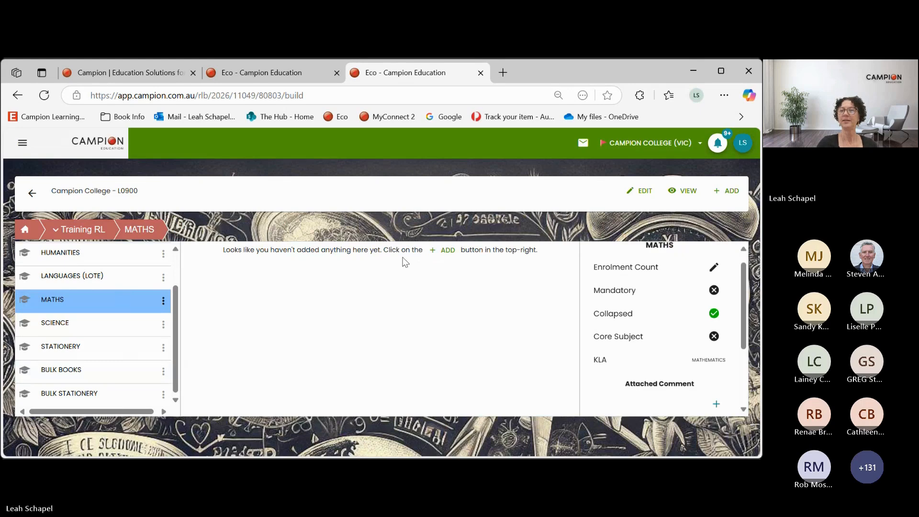
left_click(726, 191)
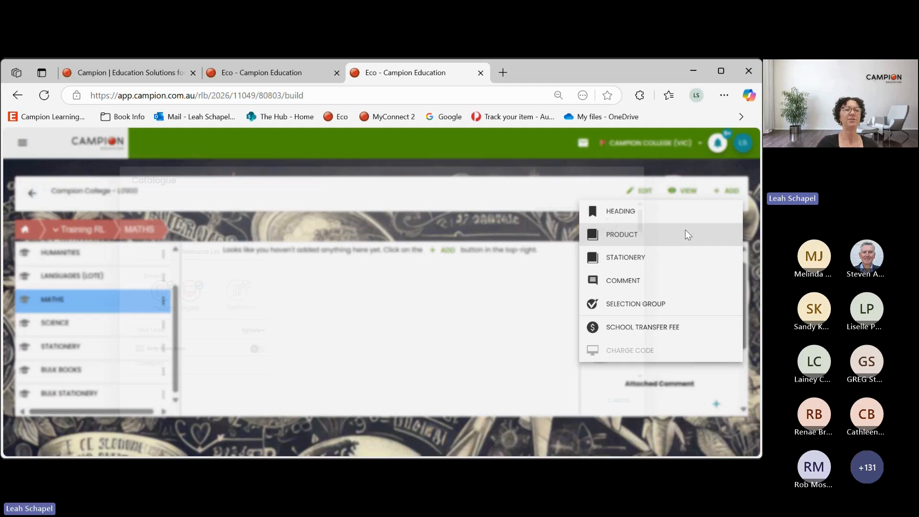
left_click(685, 232)
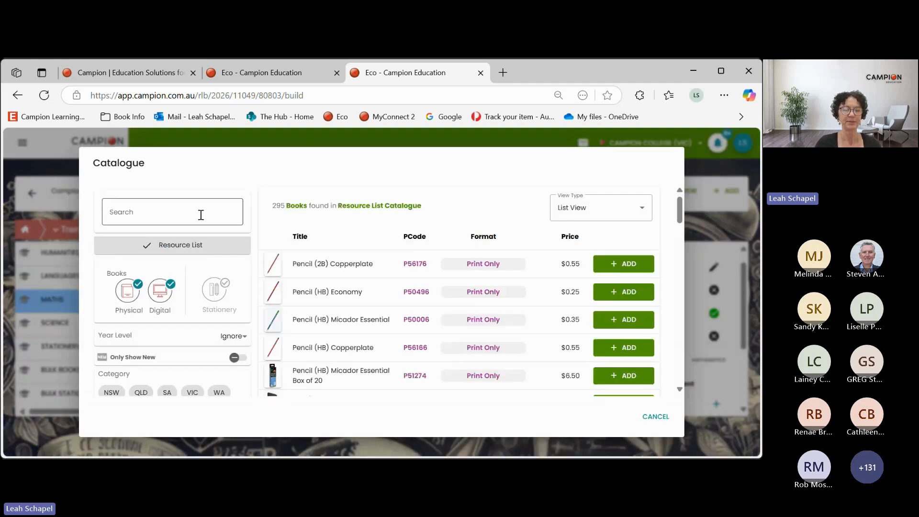
type("CAMBRI")
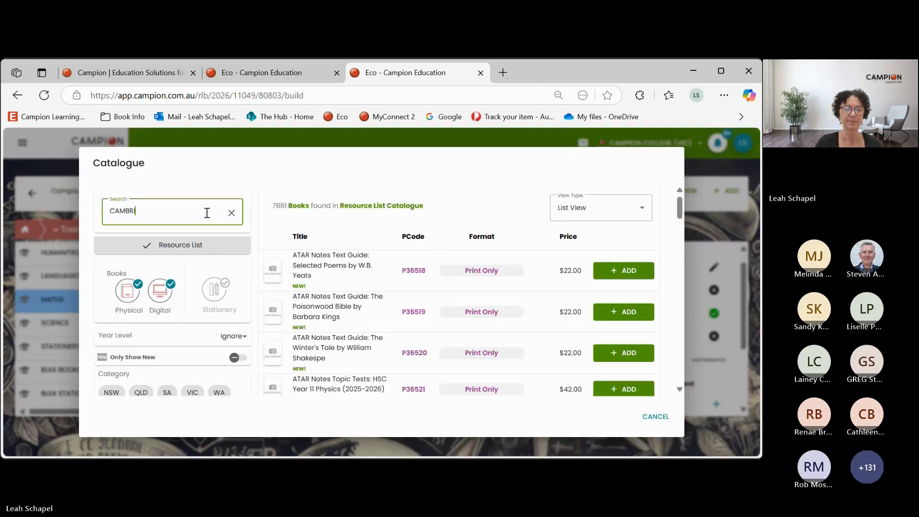
type("DGE SENIOR")
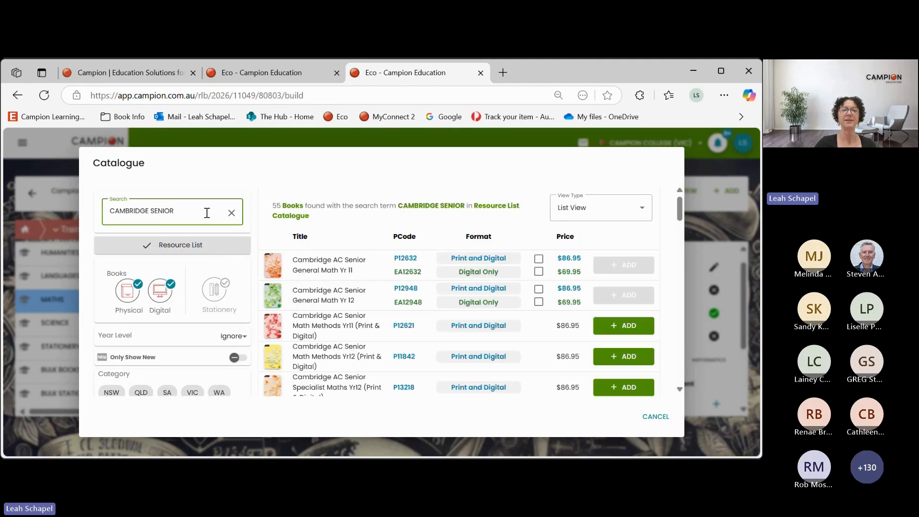
Add Cambridge AC Senior General Math Yr 11 to the MATHS subject in both the Print and Digital and the Digital Only formats.
left_click(362, 277)
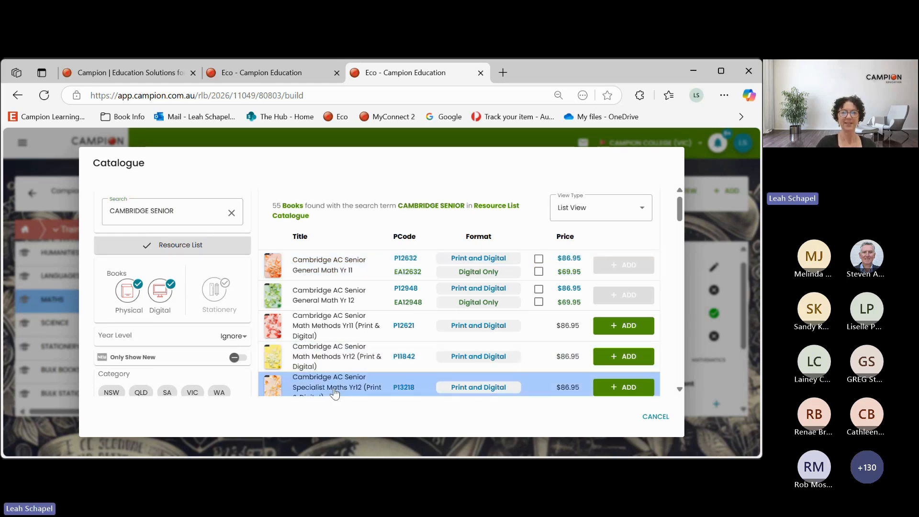
left_click(327, 330)
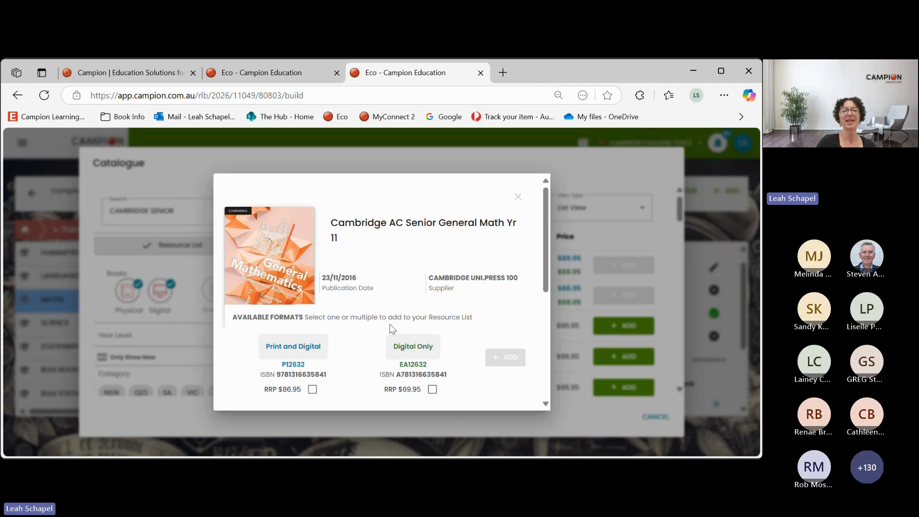
left_click(313, 389)
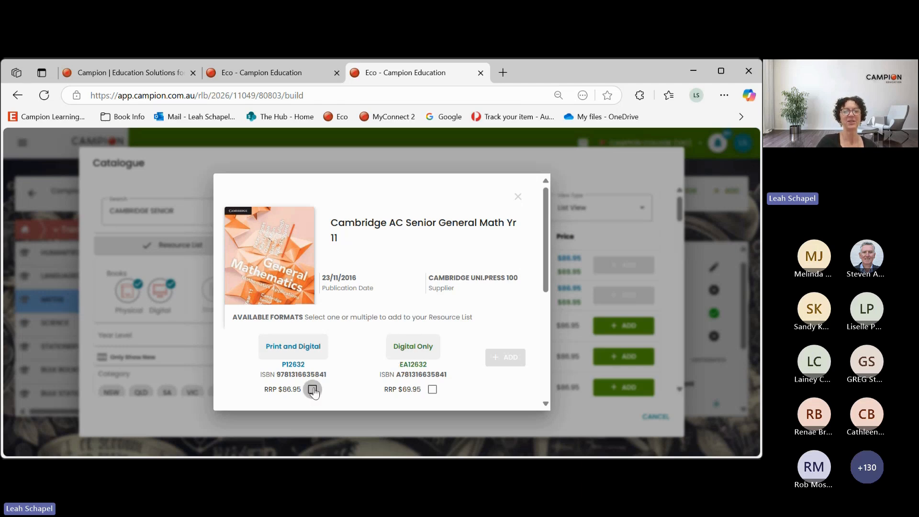
left_click(433, 390)
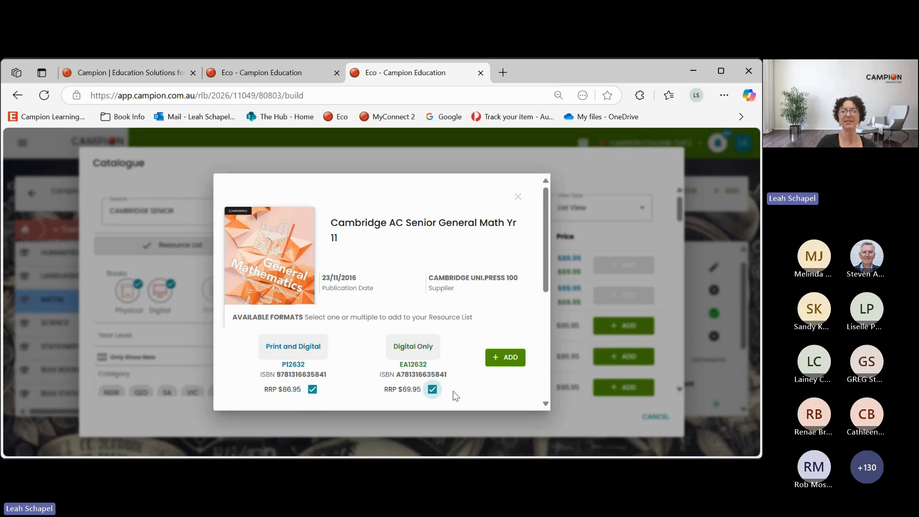
left_click(508, 360)
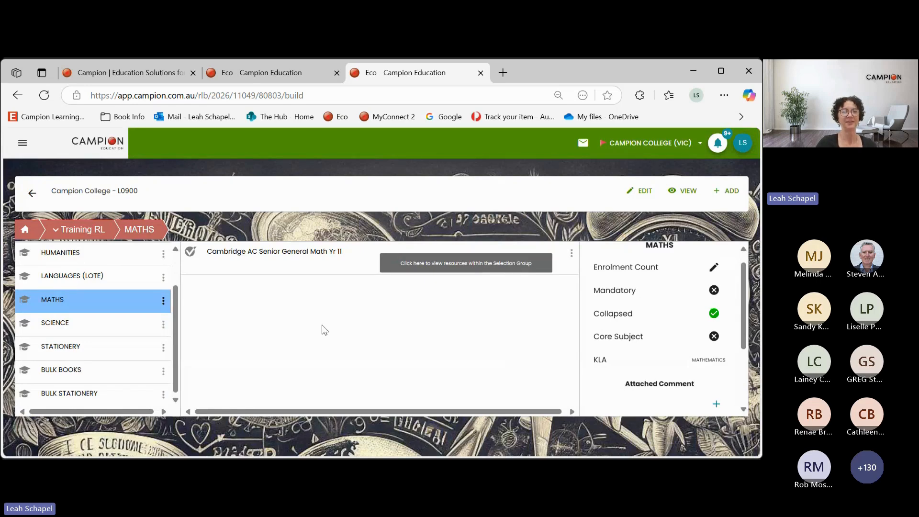
View the resources within the Cambridge AC Senior General Math Yr 11 selection group in the MATHS subject.
left_click(286, 261)
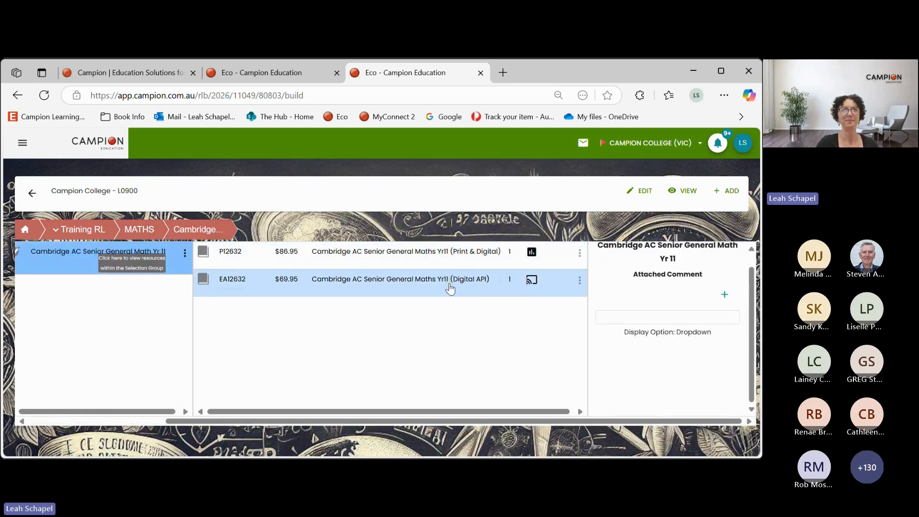
left_click_drag(175, 421, 40, 428)
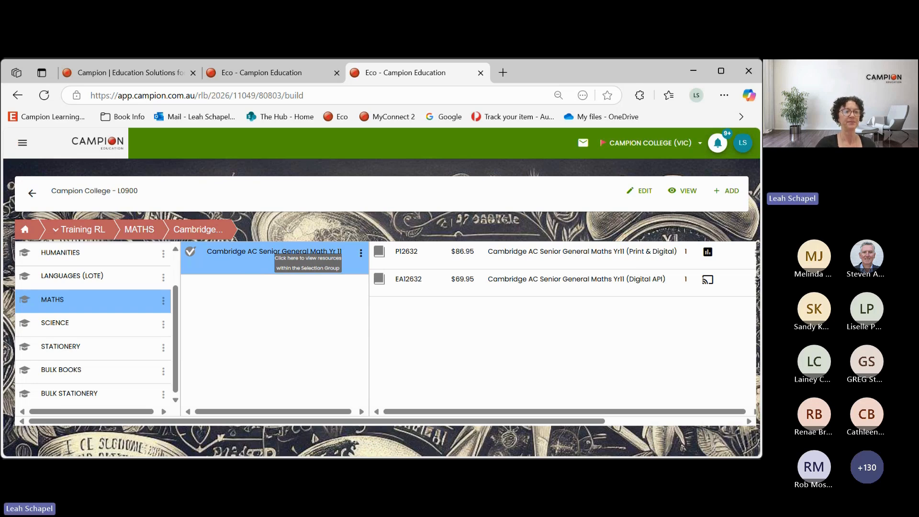
scroll(71, 354, "up", 1)
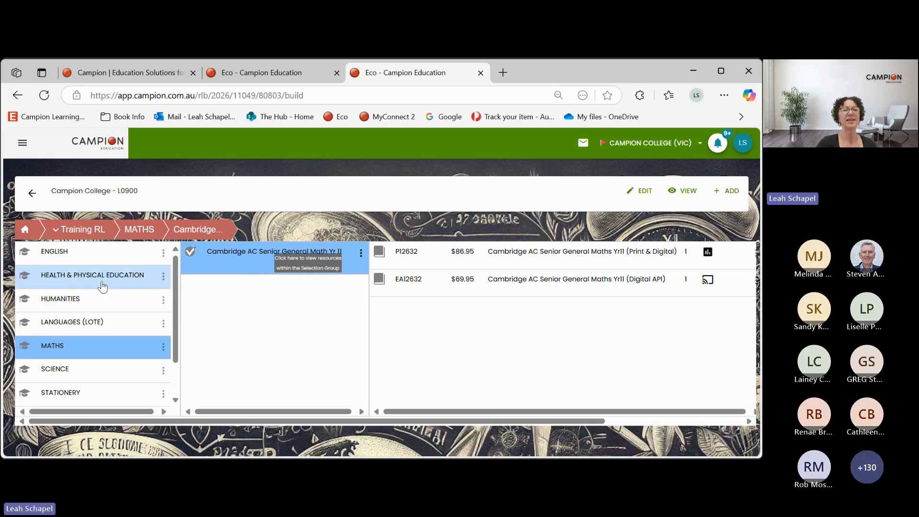
Select the PE uniform comment in the HEALTH & PHYSICAL EDUCATION subject.
left_click(86, 276)
left_click(383, 257)
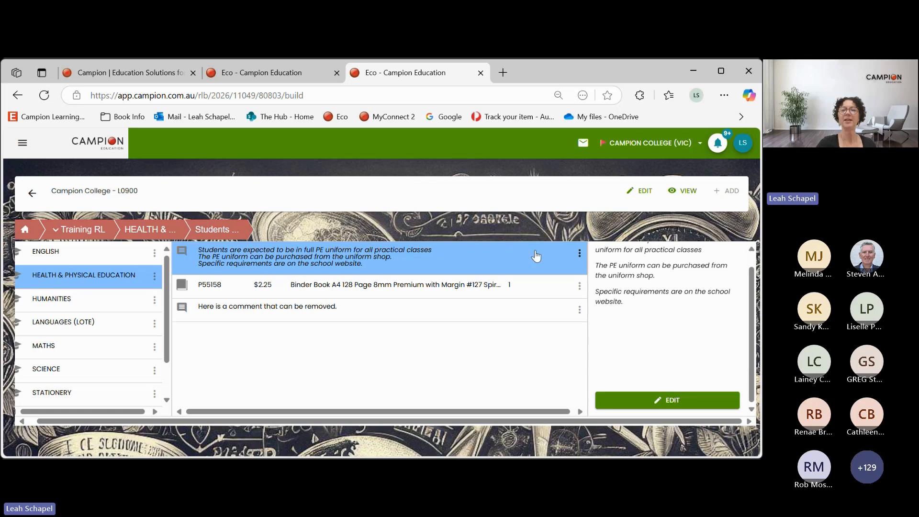
left_click(580, 253)
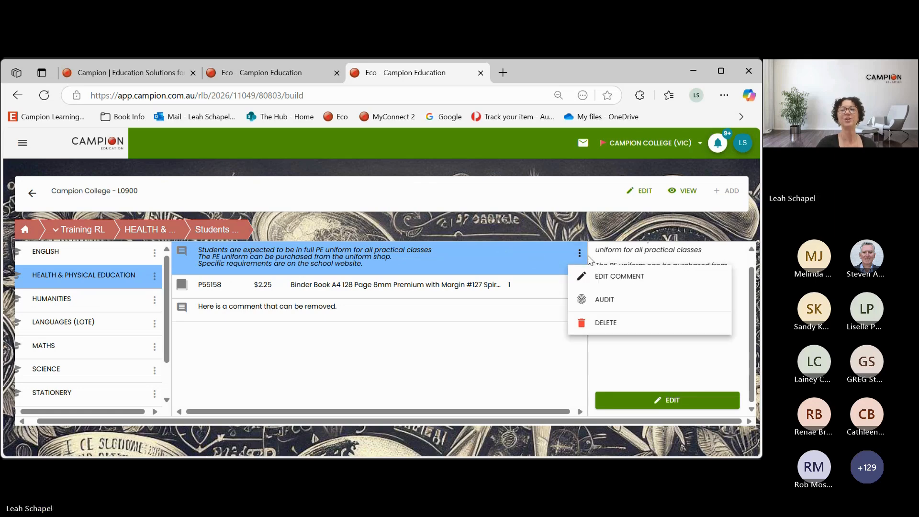
left_click(599, 278)
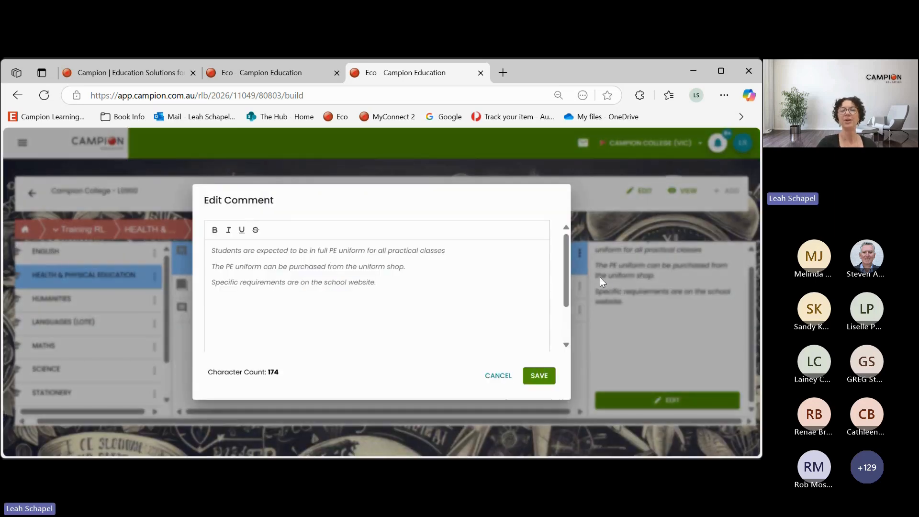
left_click(499, 376)
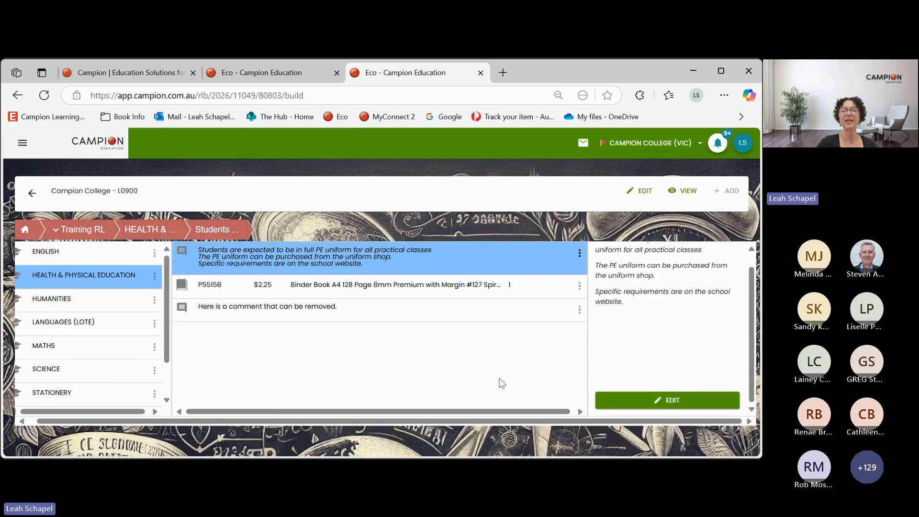
Edit the PE uniform comment so its last line reads "Specific requirements are on the school INTRANET." and save it.
left_click(682, 401)
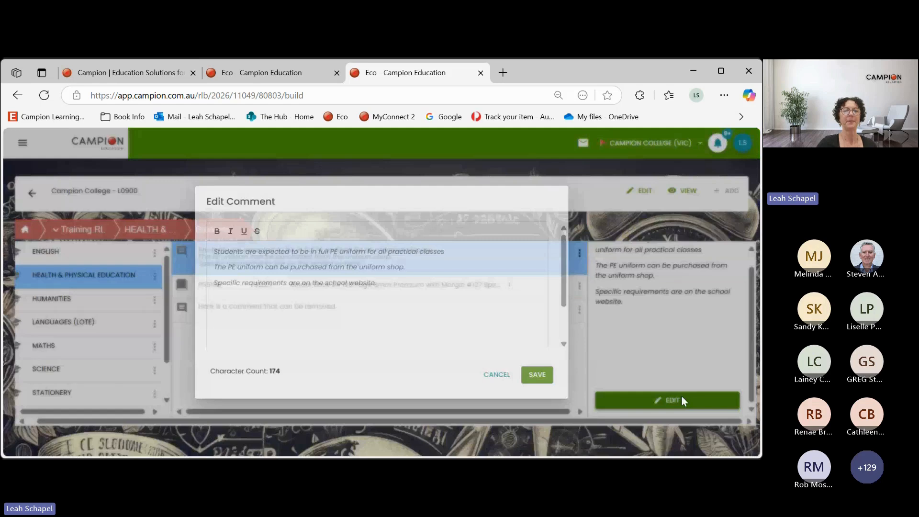
double_click(363, 284)
type("I")
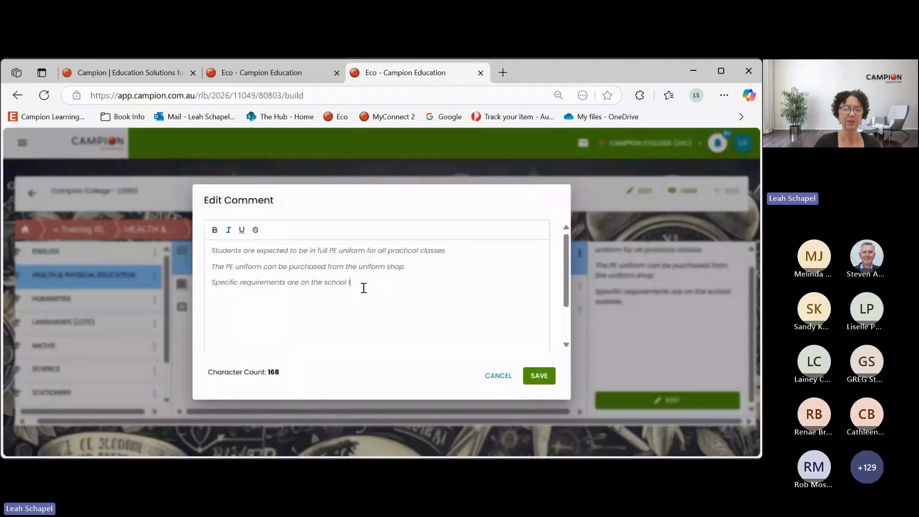
type("NTRANET.")
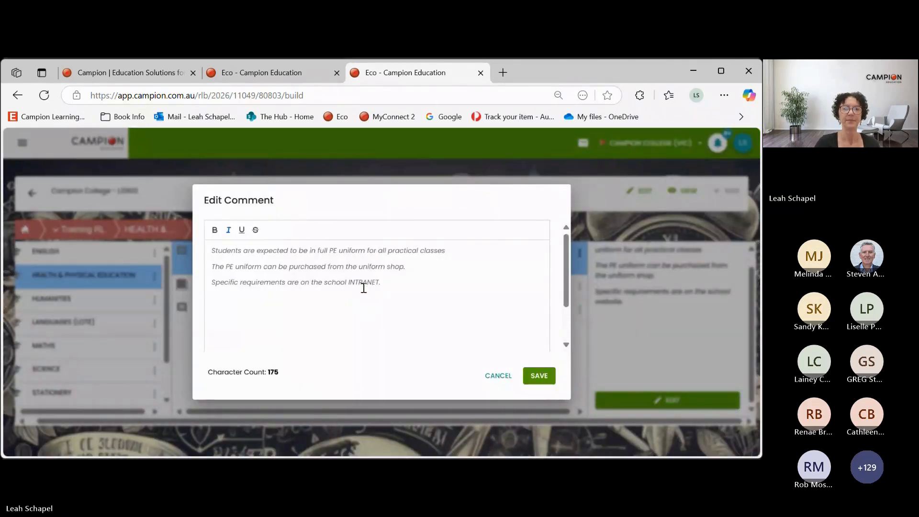
left_click(539, 376)
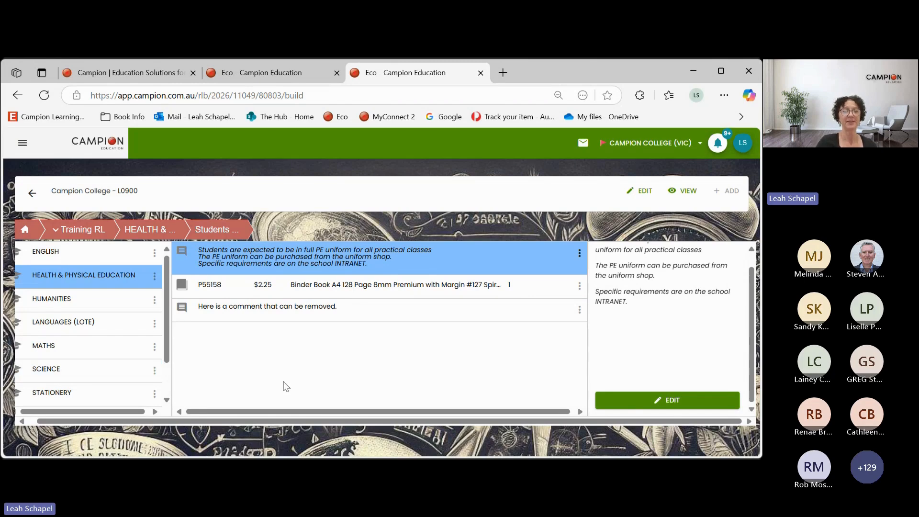
Delete the comment "Here is a comment that can be removed." from the HEALTH & PHYSICAL EDUCATION subject.
left_click(259, 318)
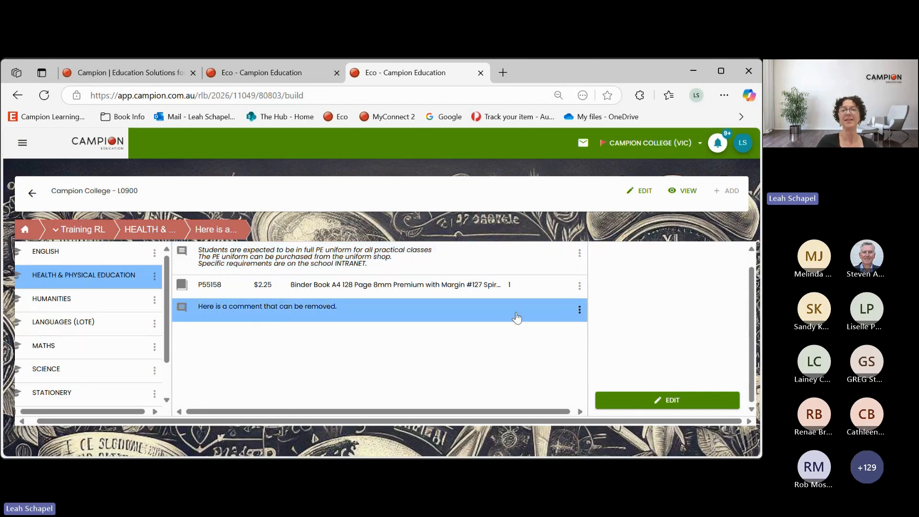
left_click(579, 312)
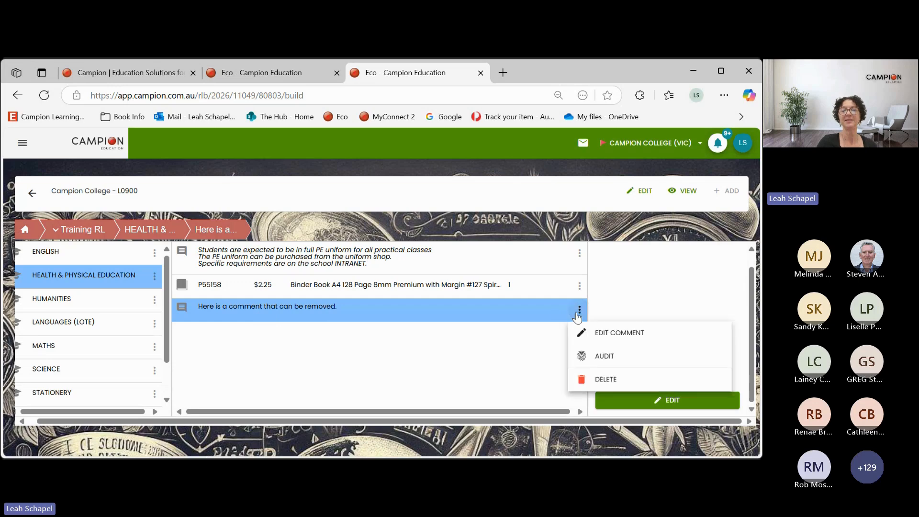
left_click(628, 380)
left_click(401, 329)
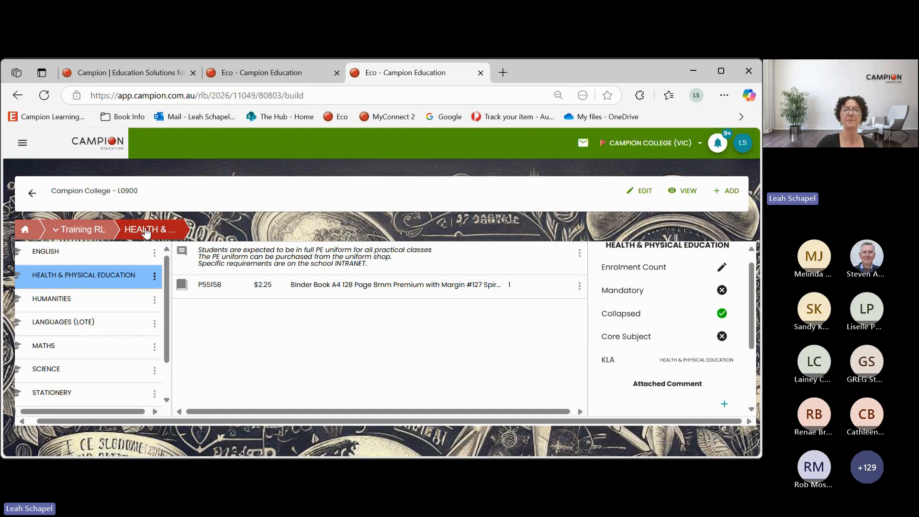
Start a new comment in the HEALTH & PHYSICAL EDUCATION subject with the text "THIS IS A COMMENT".
left_click(728, 190)
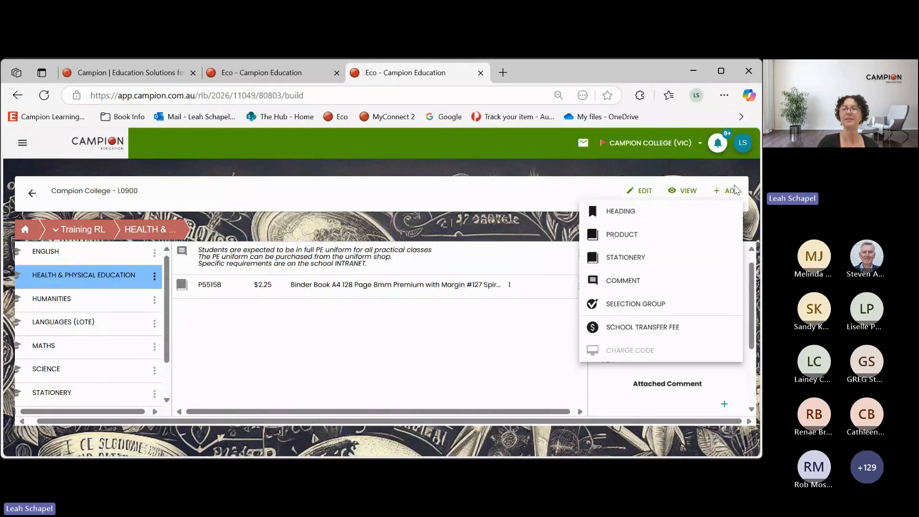
left_click(630, 280)
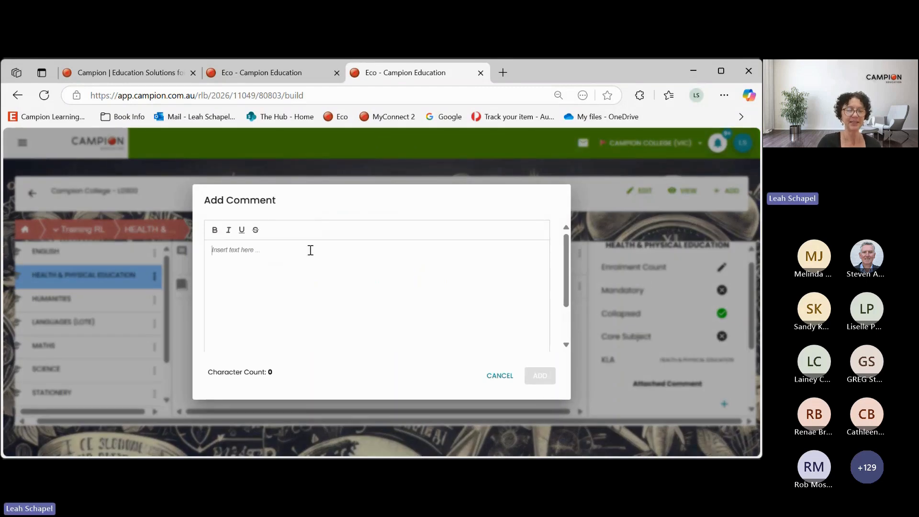
type("THIS ")
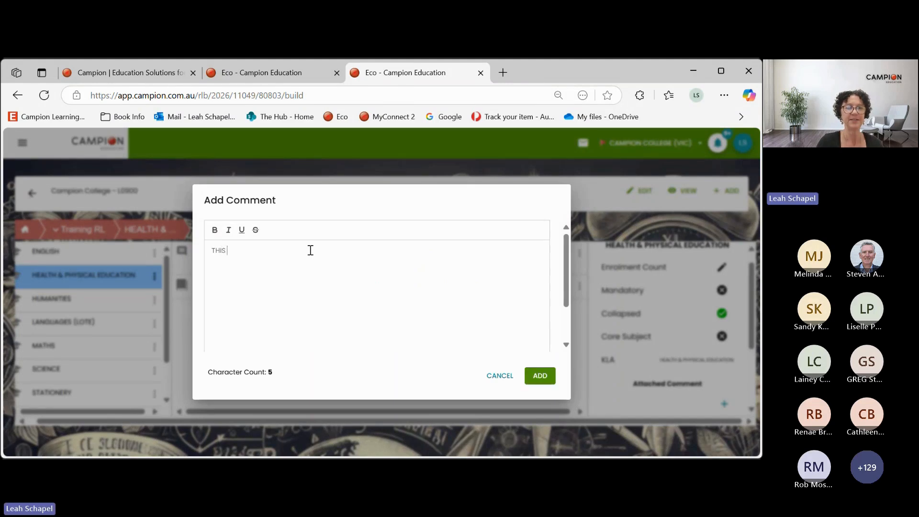
type("IS A COMMENT")
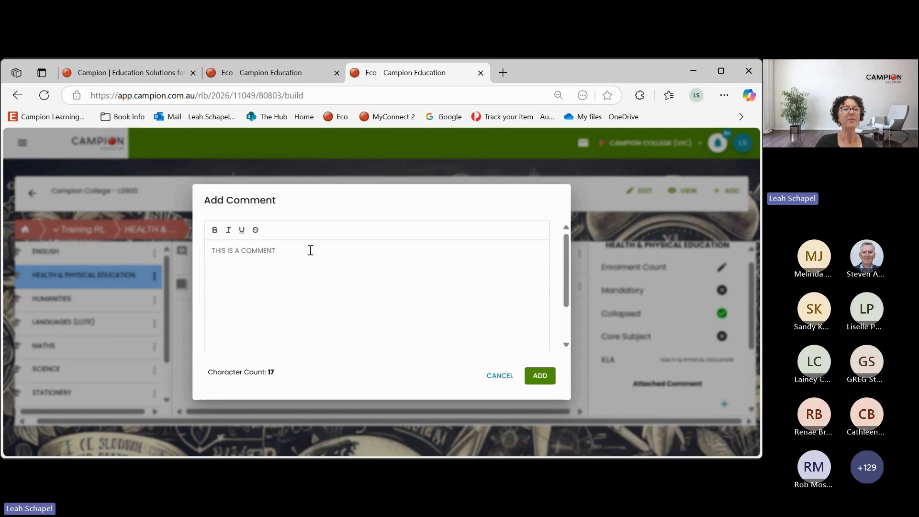
Try bold, italic, underline and strikethrough formatting on the whole text of the new comment.
left_click_drag(311, 250, 138, 257)
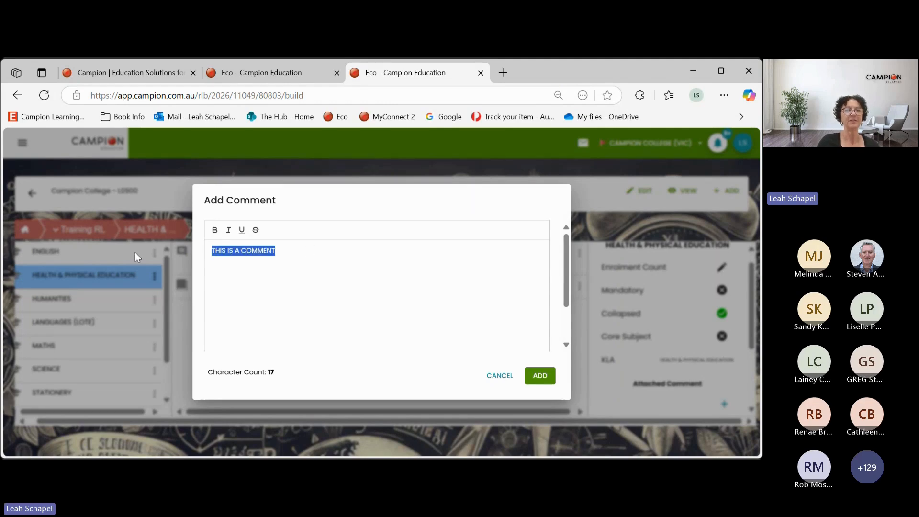
left_click(216, 231)
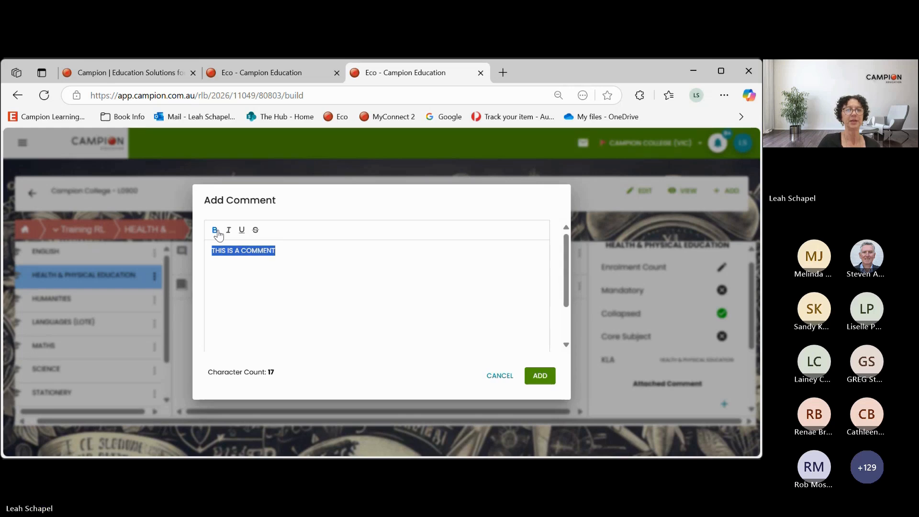
left_click(228, 235)
left_click(241, 234)
left_click(241, 234)
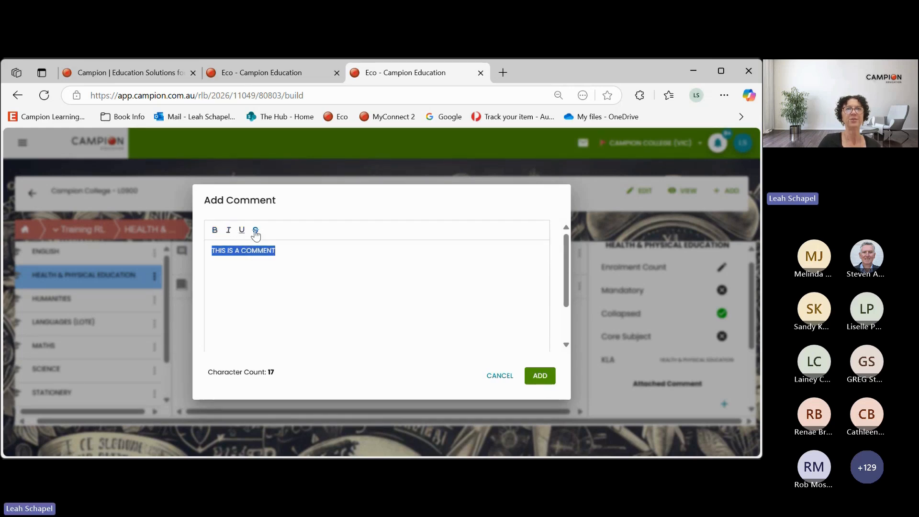
left_click(256, 231)
left_click(257, 232)
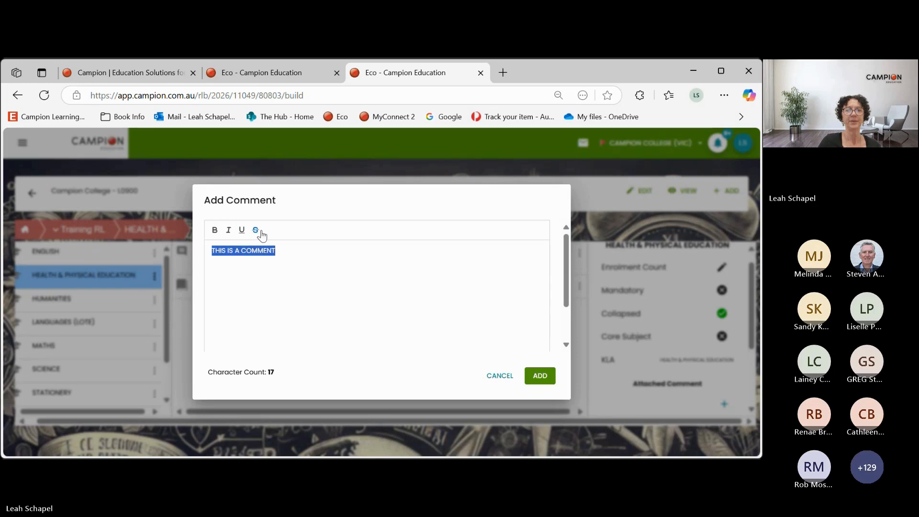
Add the new comment to the HEALTH & PHYSICAL EDUCATION subject and select it in the resource list.
left_click(548, 379)
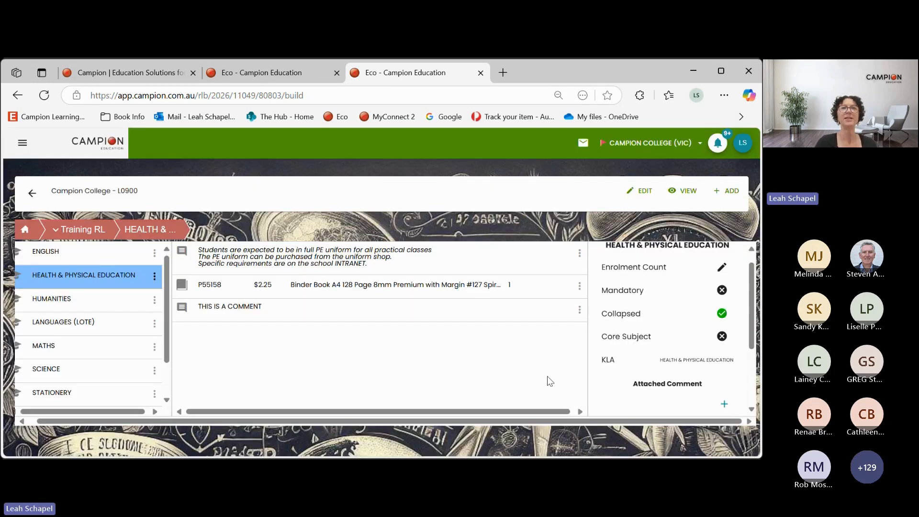
left_click_drag(279, 312, 286, 330)
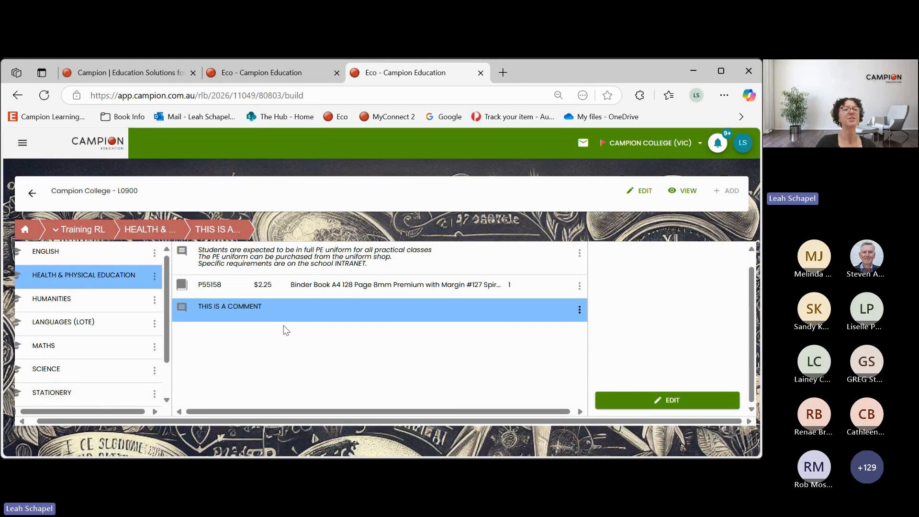
Attach the comment "RETAIN" to Oxford Australian School Dictionary (7E) in the ENGLISH subject and move that resource above Once.
left_click(127, 254)
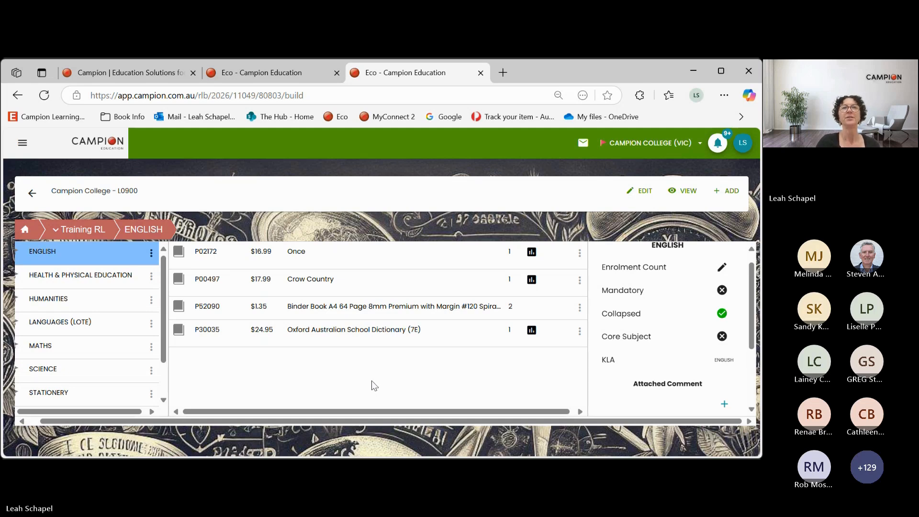
left_click(294, 333)
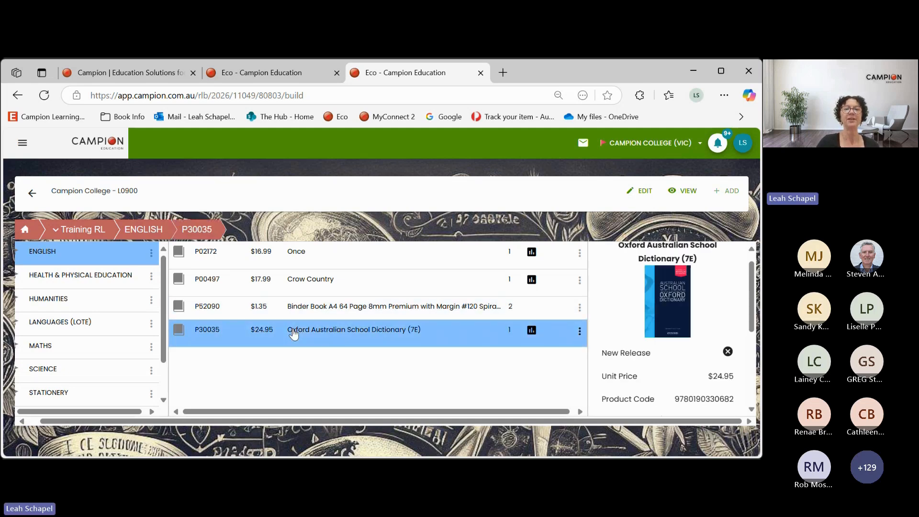
left_click(579, 332)
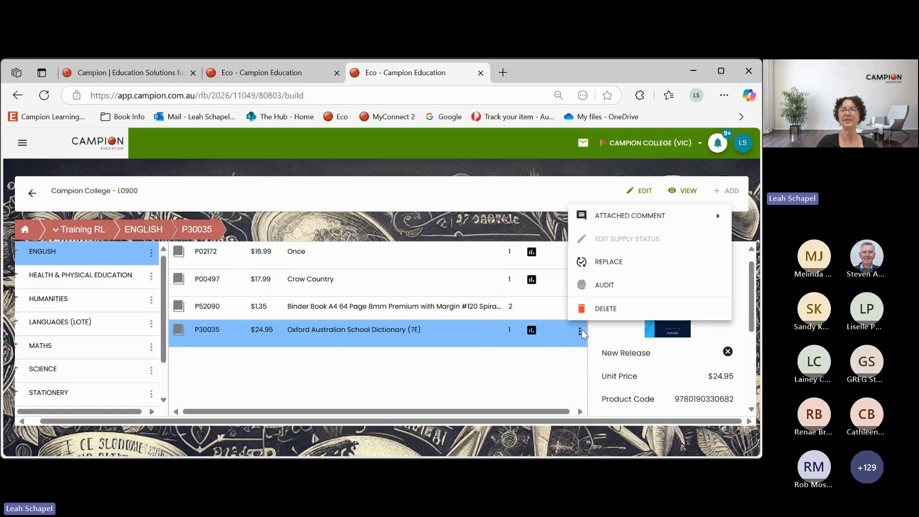
mouse_move(604, 226)
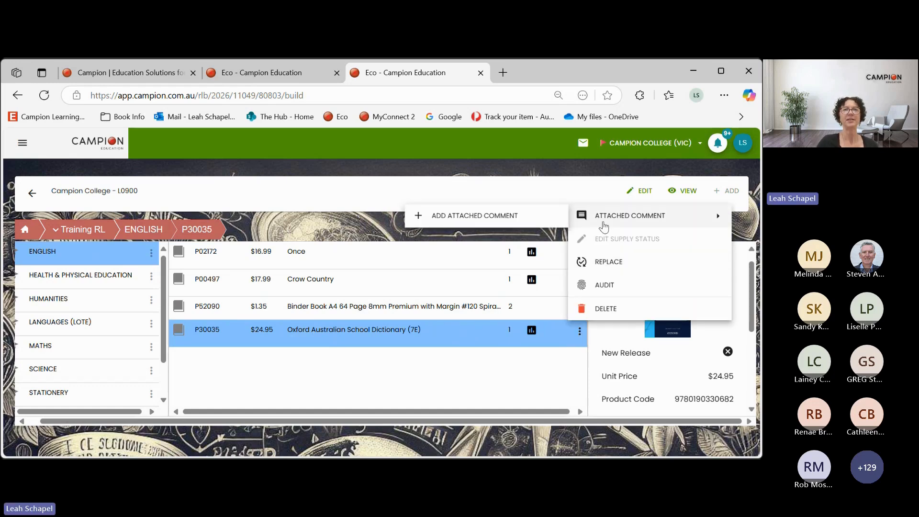
left_click(515, 220)
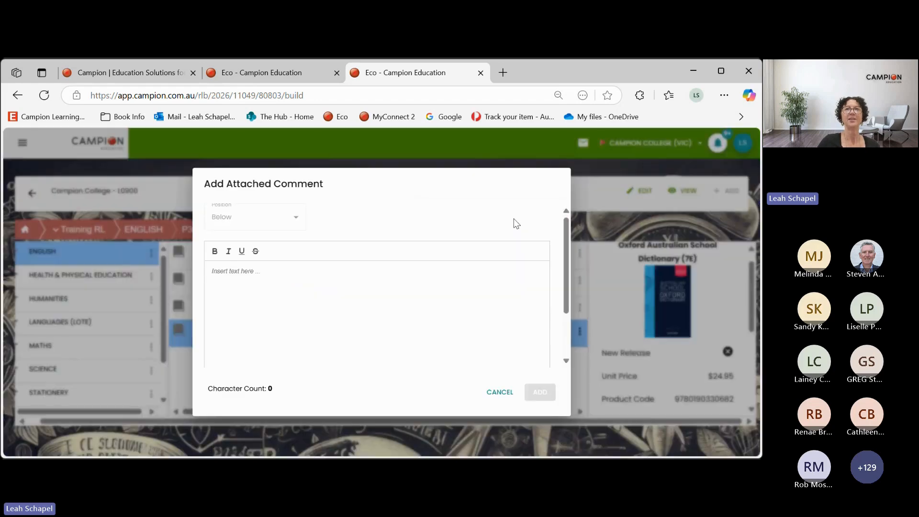
left_click(438, 285)
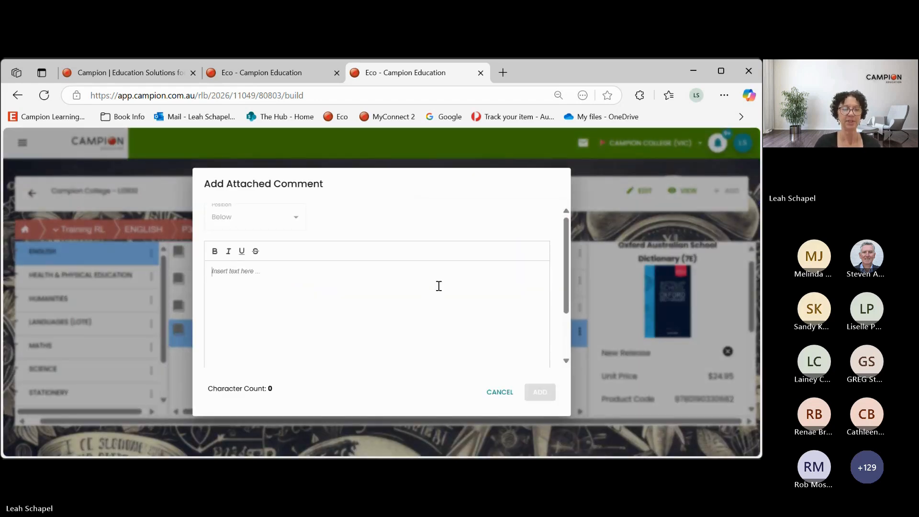
type("RETAIN")
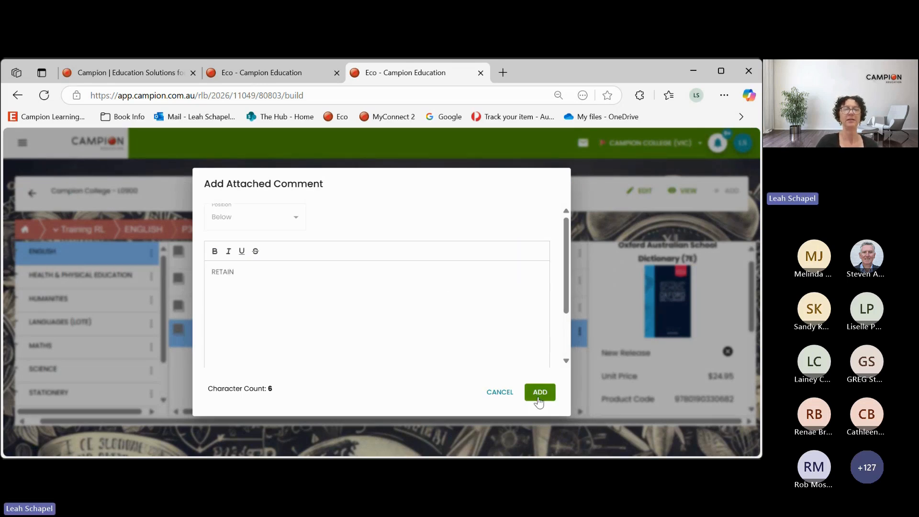
left_click(538, 395)
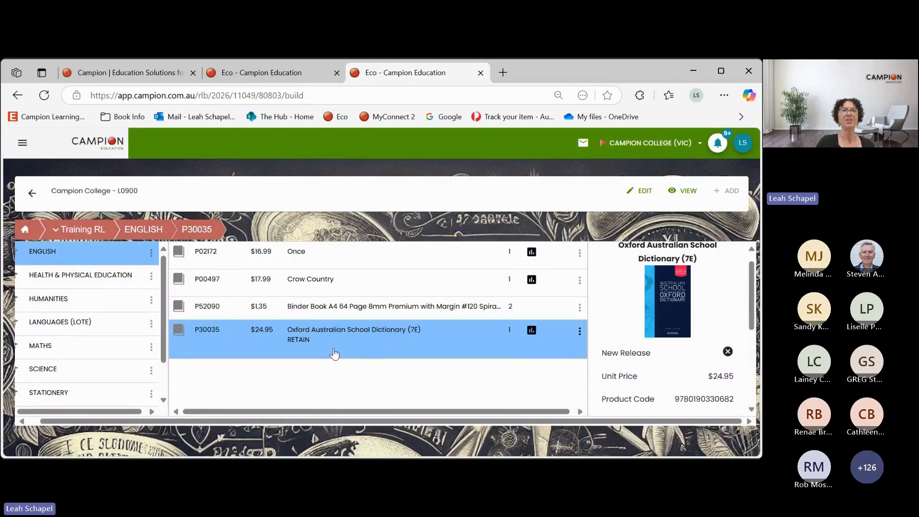
left_click_drag(334, 354, 388, 267)
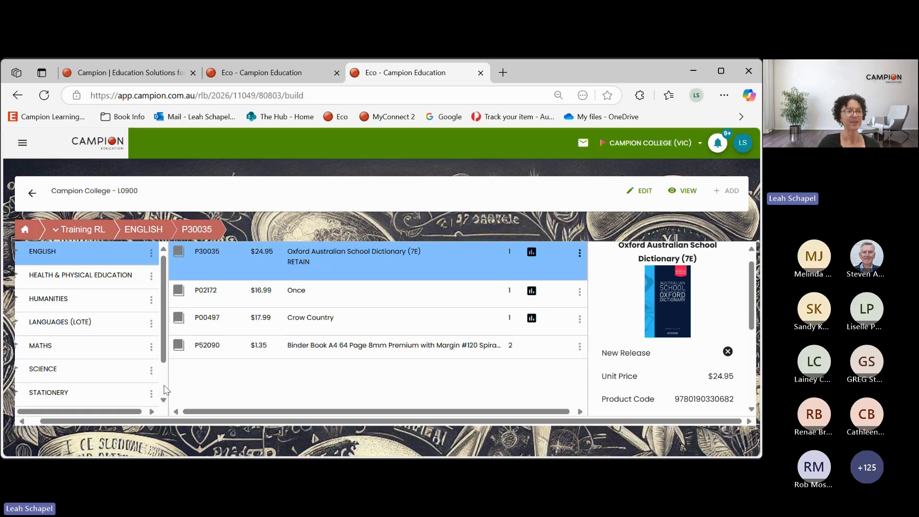
Open the Training Pack from the STATIONERY subject for editing in the Pack Builder.
scroll(165, 389, "down", 2)
left_click_drag(166, 389, 162, 365)
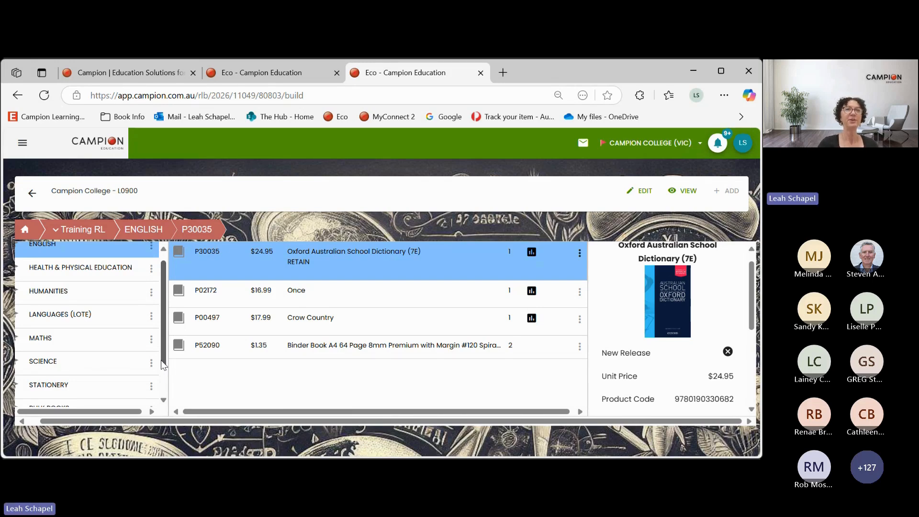
left_click(103, 397)
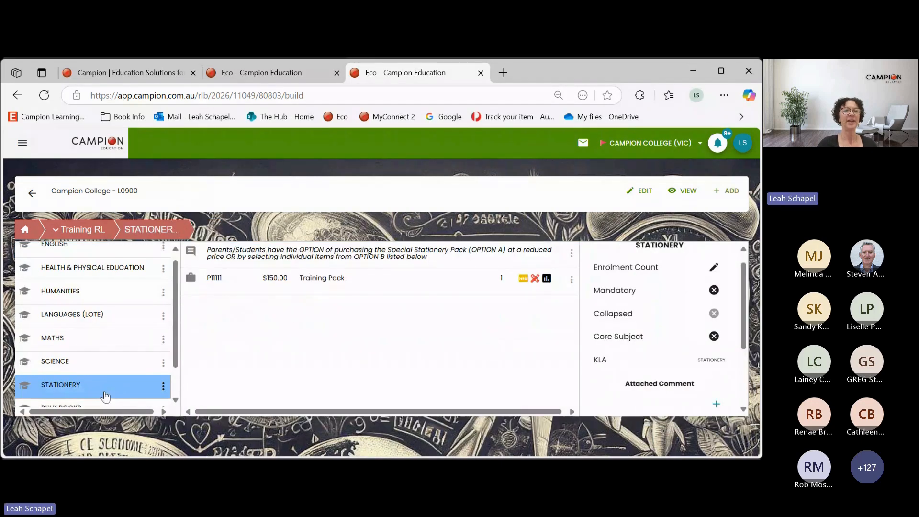
left_click(359, 293)
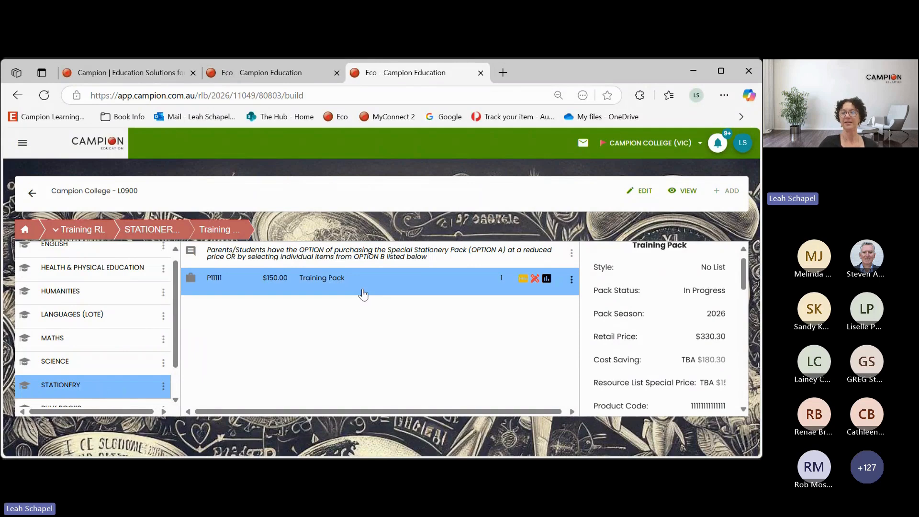
scroll(665, 344, "down", 2)
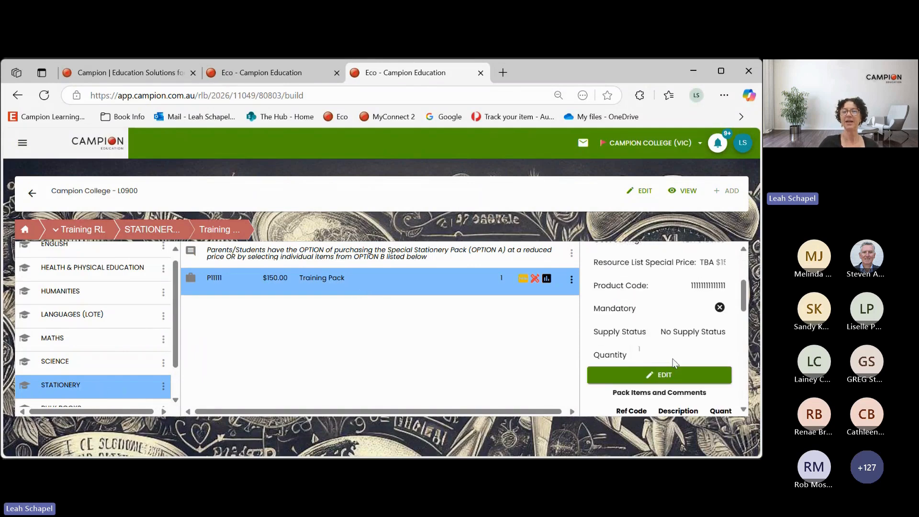
left_click(673, 376)
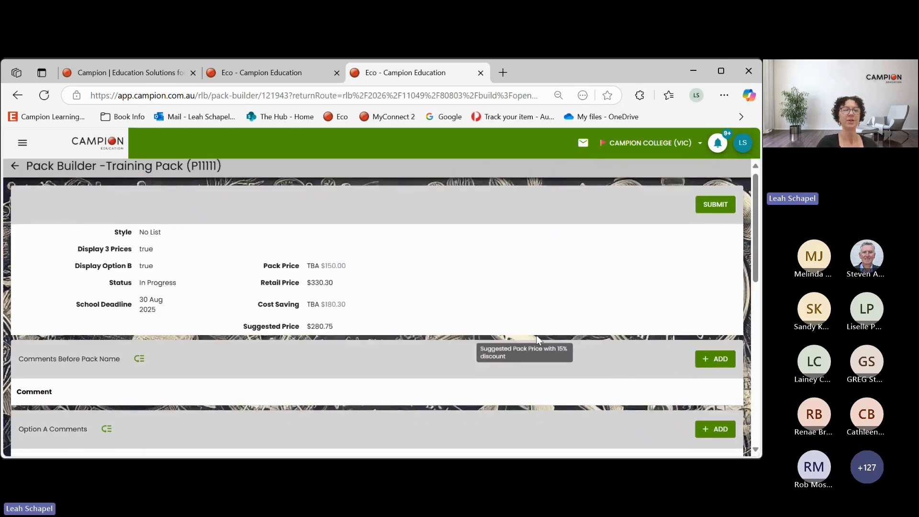
In the Training Pack items, set the quantity of the Binder Book A4 96 Page to 4 and delete Highlighters Pkt 4 Assorted.
scroll(541, 345, "down", 5)
scroll(551, 362, "down", 3)
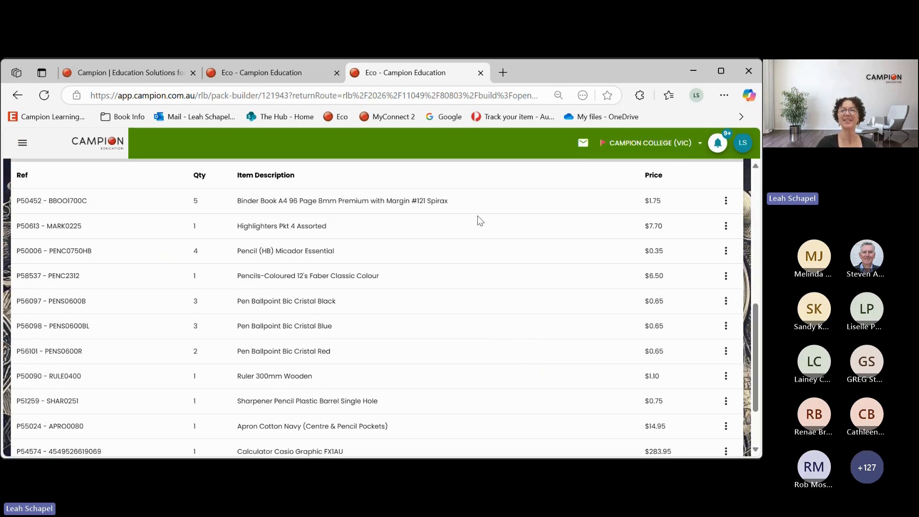
left_click(726, 201)
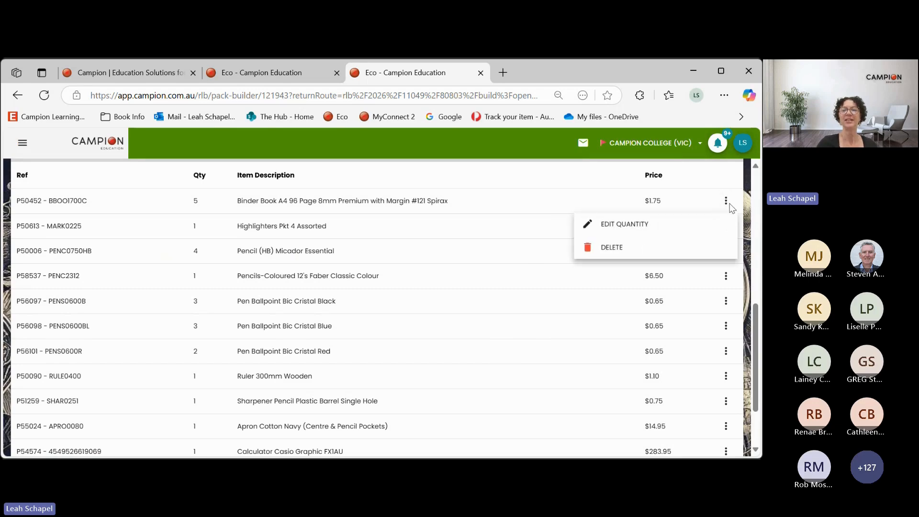
left_click(648, 225)
left_click_drag(378, 288, 262, 283)
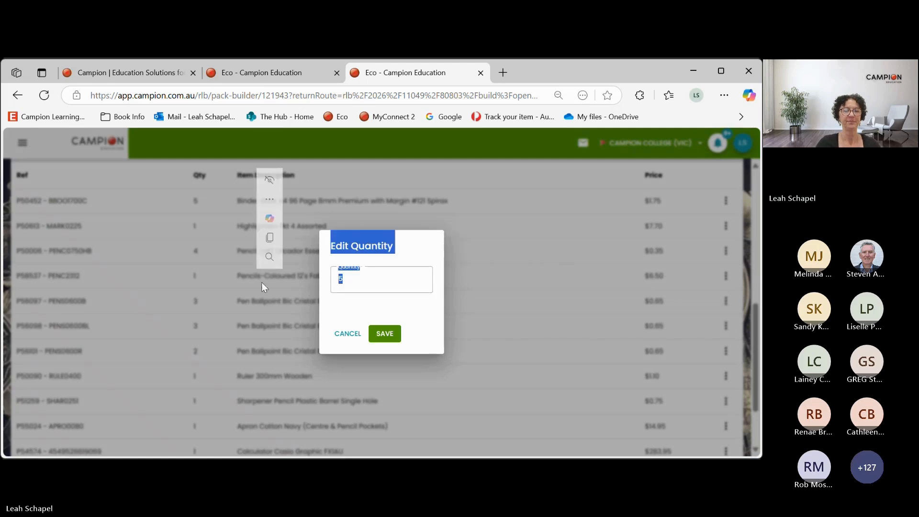
left_click(397, 281)
key("BackSpace")
type("4")
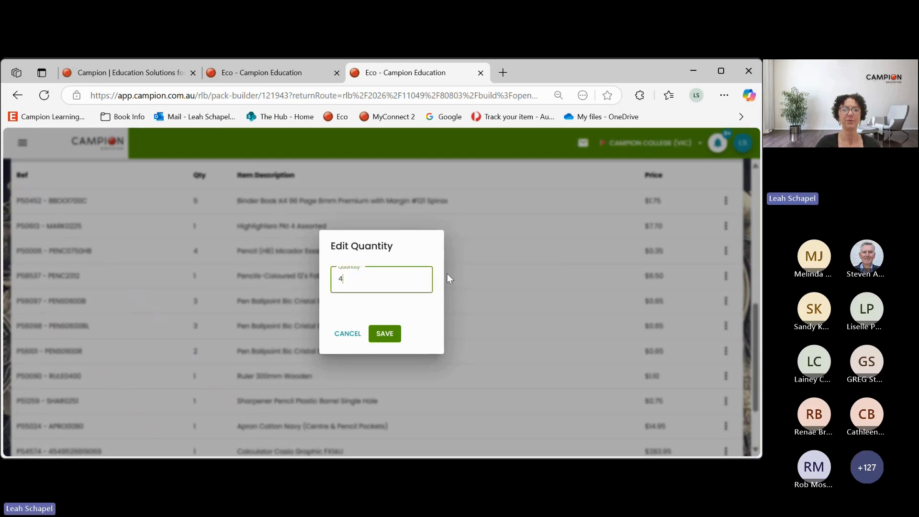
left_click(384, 334)
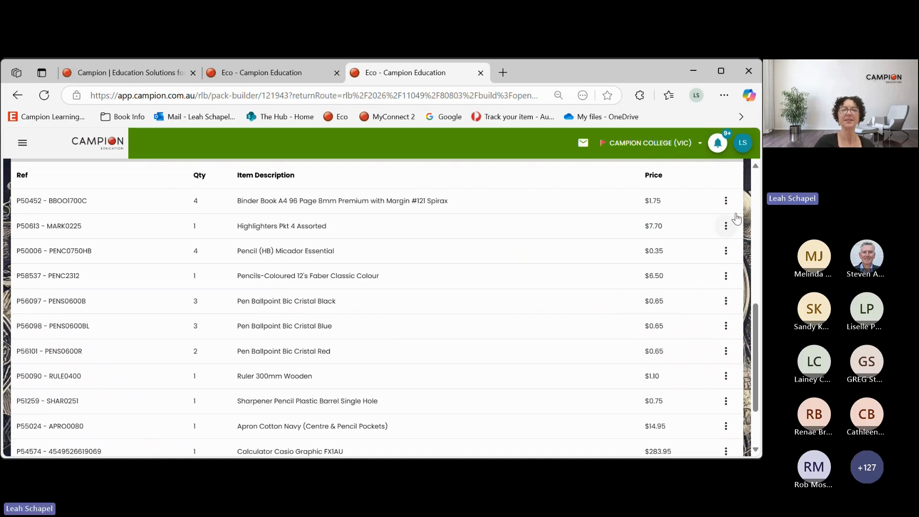
left_click(726, 226)
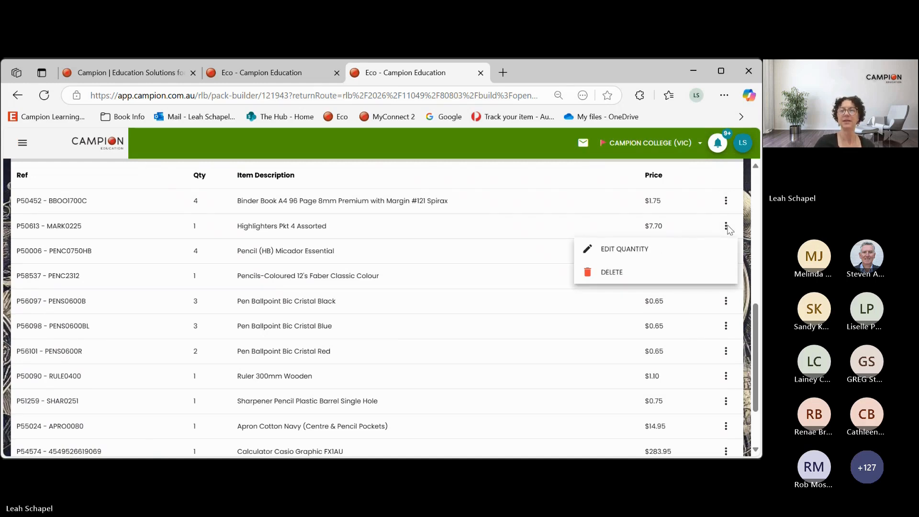
left_click(637, 273)
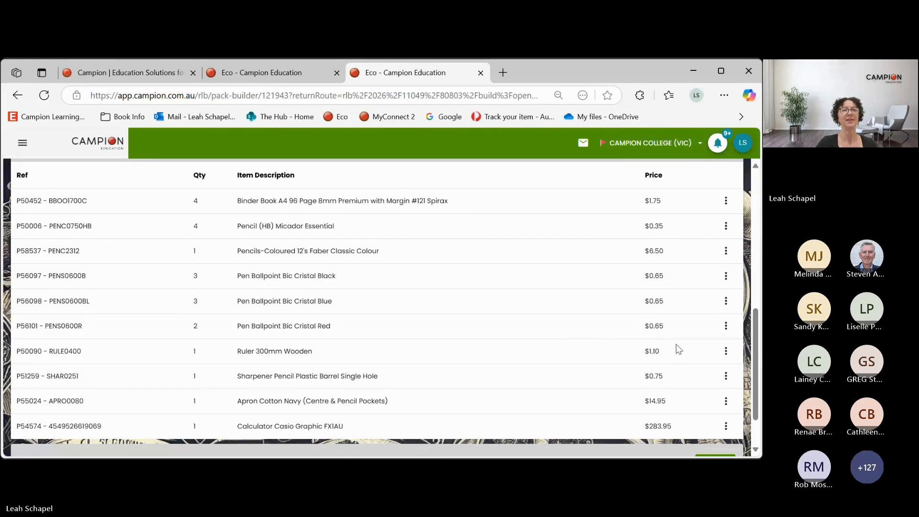
Add Calculator Casio Graphic FX1AU to the pack from the stationery catalogue, including items not used by the school.
scroll(675, 344, "up", 1)
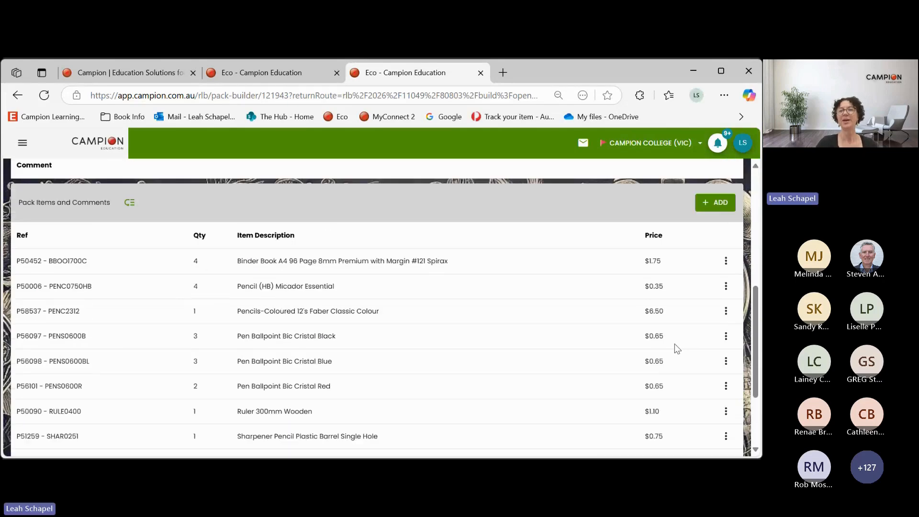
left_click(717, 210)
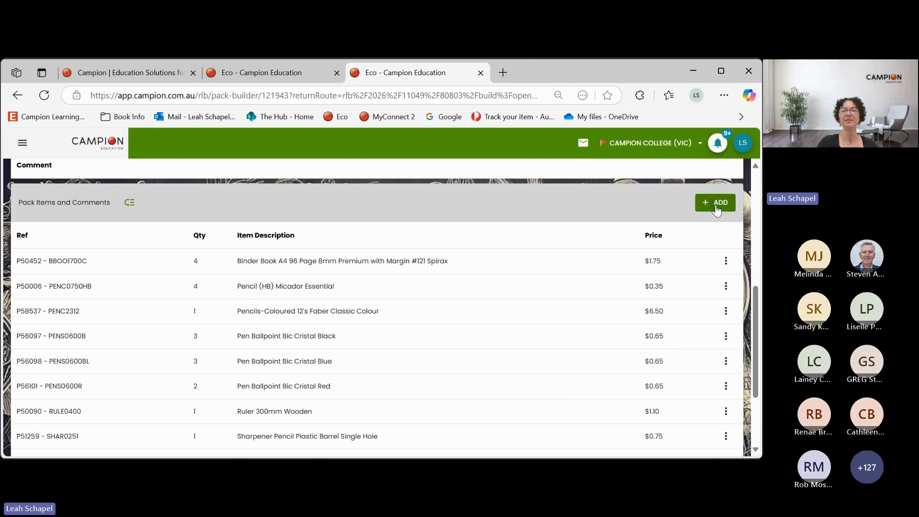
left_click(672, 247)
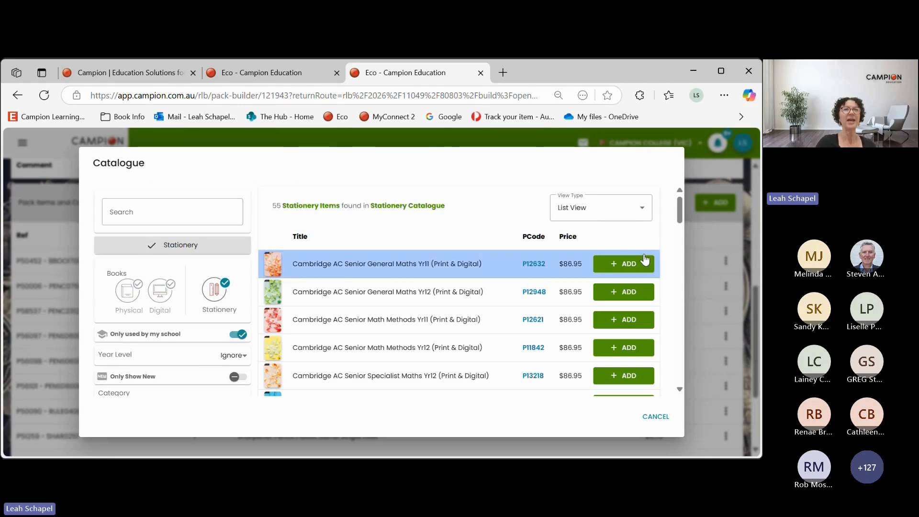
left_click(225, 299)
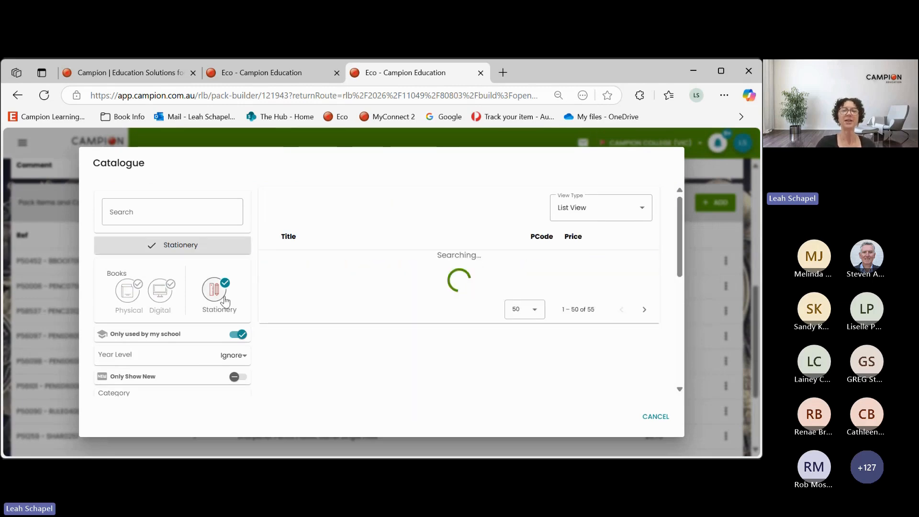
left_click(225, 300)
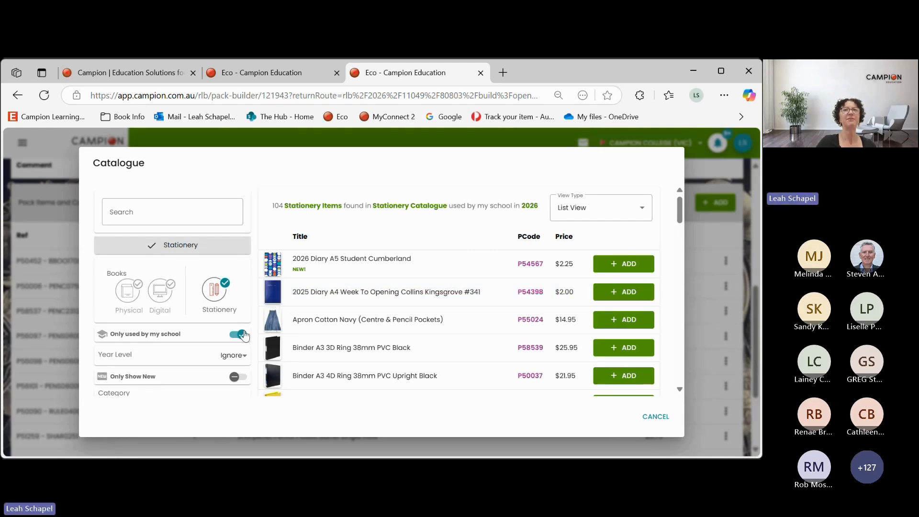
mouse_move(240, 337)
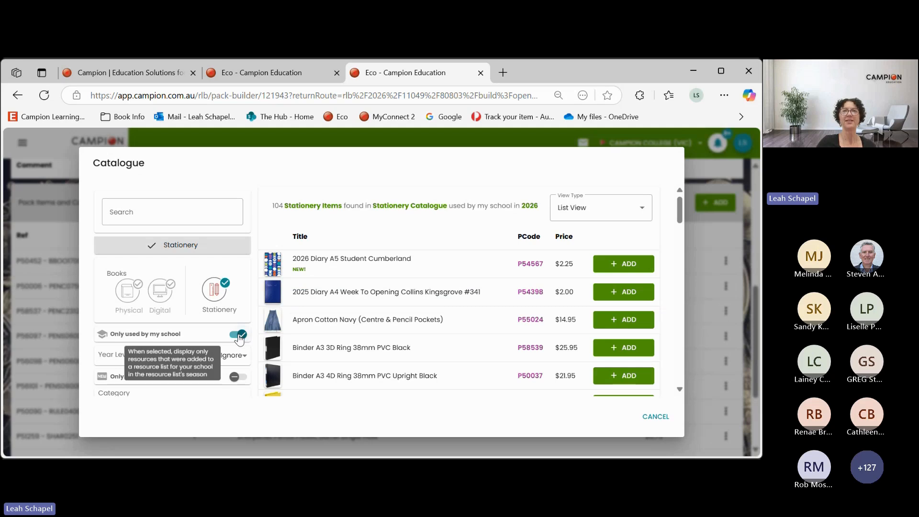
left_click(239, 335)
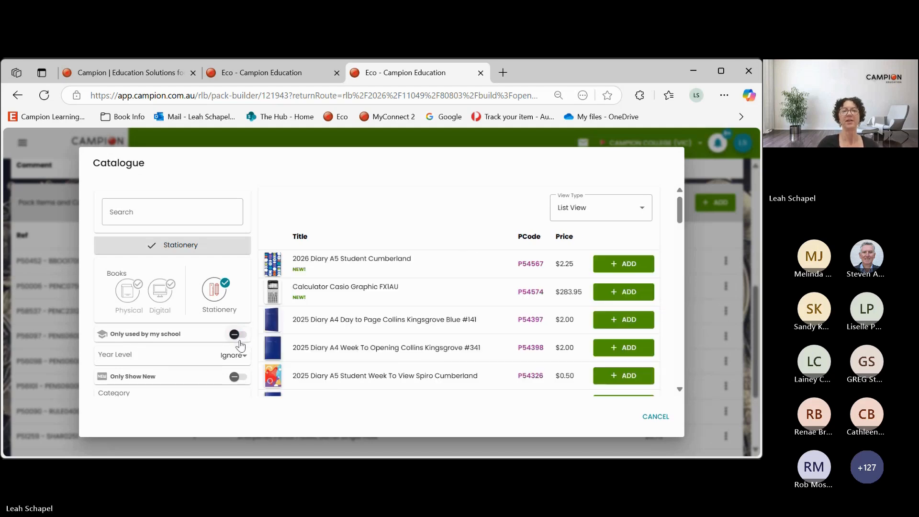
left_click(623, 292)
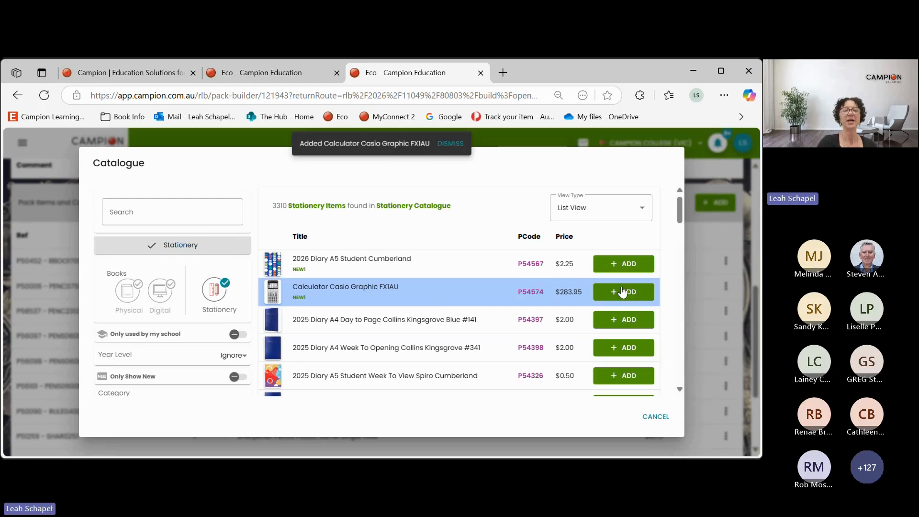
Review the pack's item list and price summary, and return to the Training RL resource list.
scroll(472, 395, "down", 2)
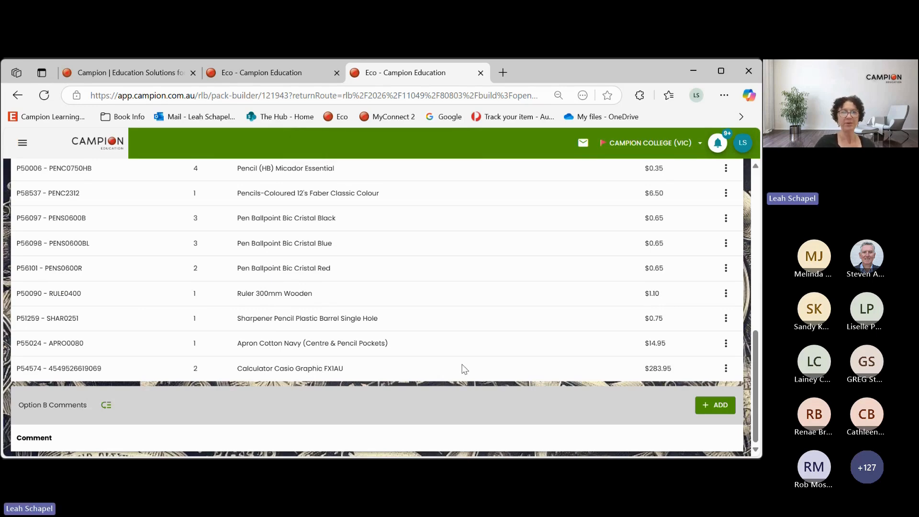
scroll(462, 369, "up", 1)
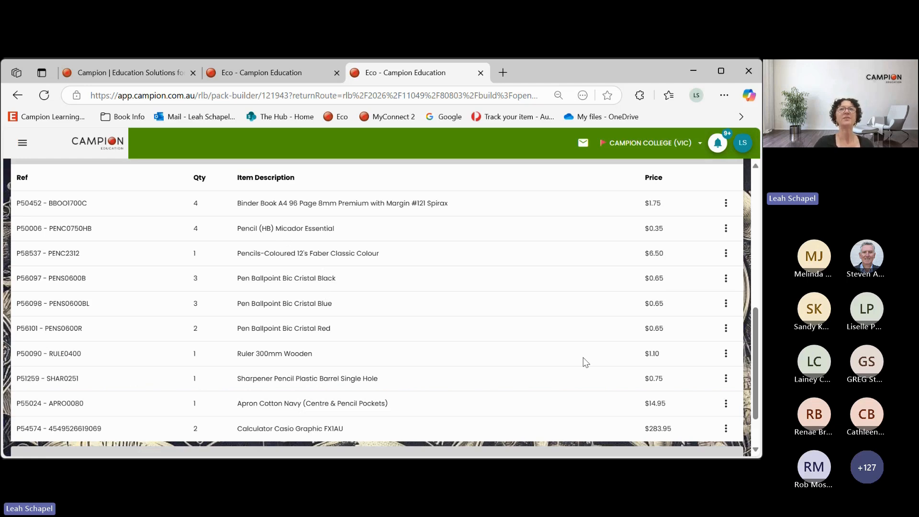
scroll(586, 363, "up", 1)
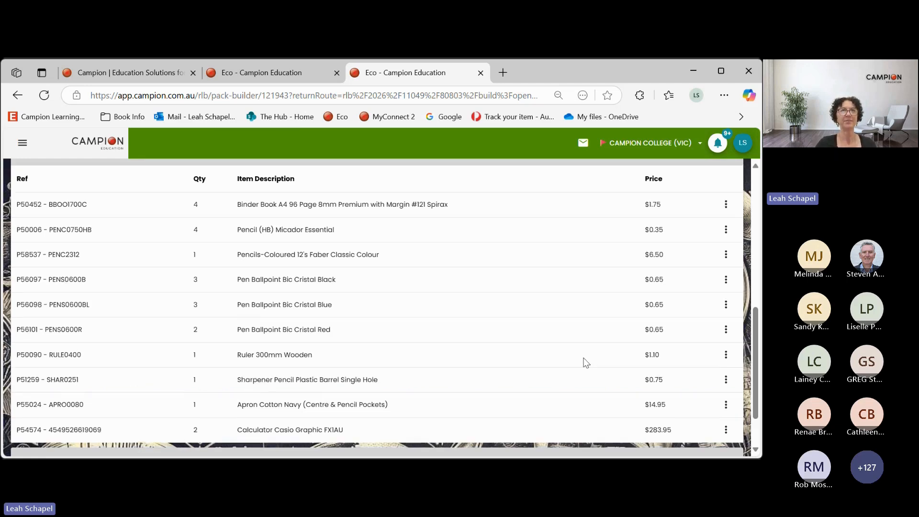
scroll(587, 363, "up", 2)
scroll(581, 362, "up", 2)
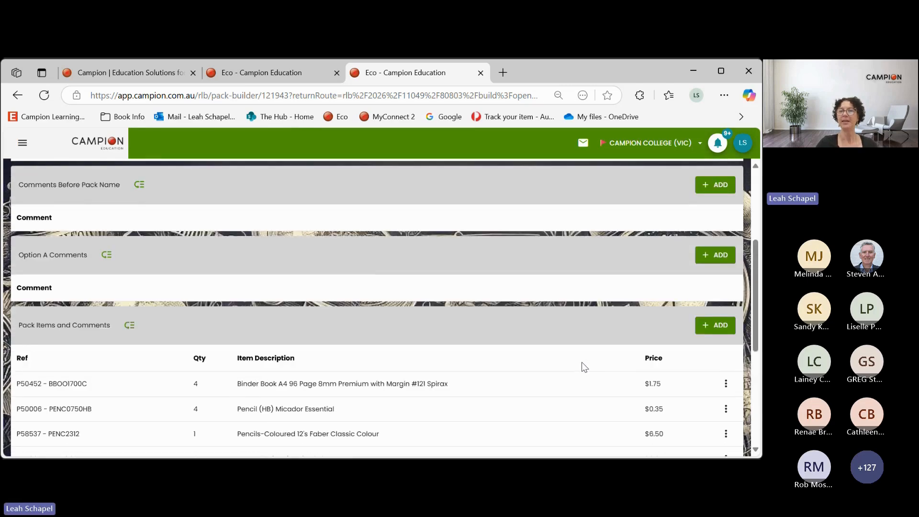
scroll(580, 370, "up", 3)
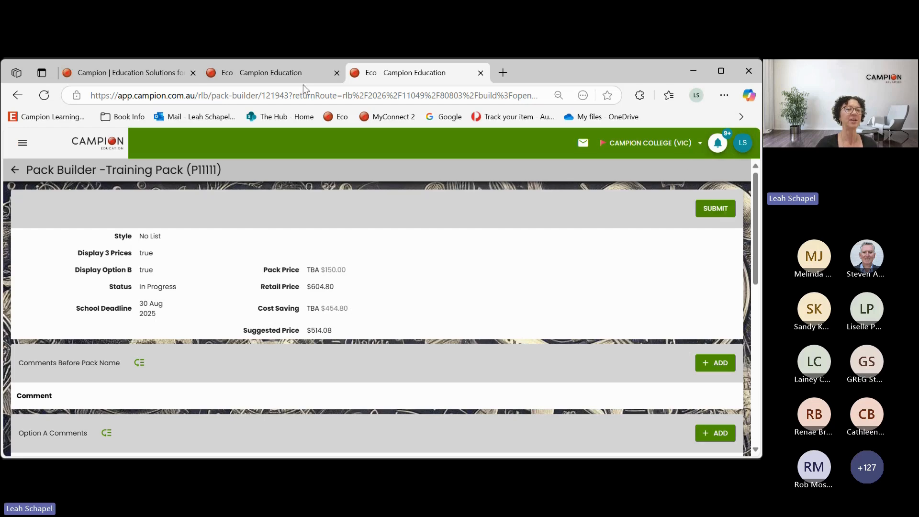
left_click(16, 175)
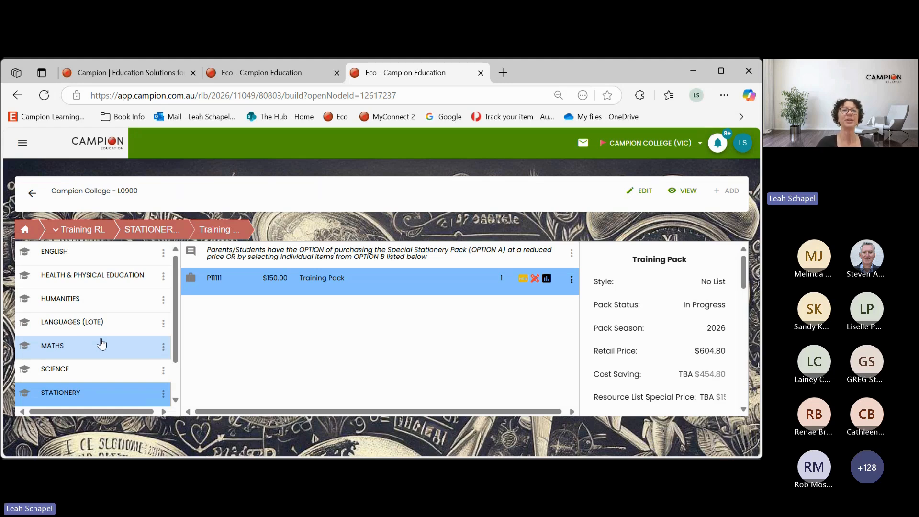
Add a school transfer fee "HEALTH FEE" to HEALTH & PHYSICAL EDUCATION with $4.00 payable to the school and $5.00 payable by the parent.
left_click(103, 283)
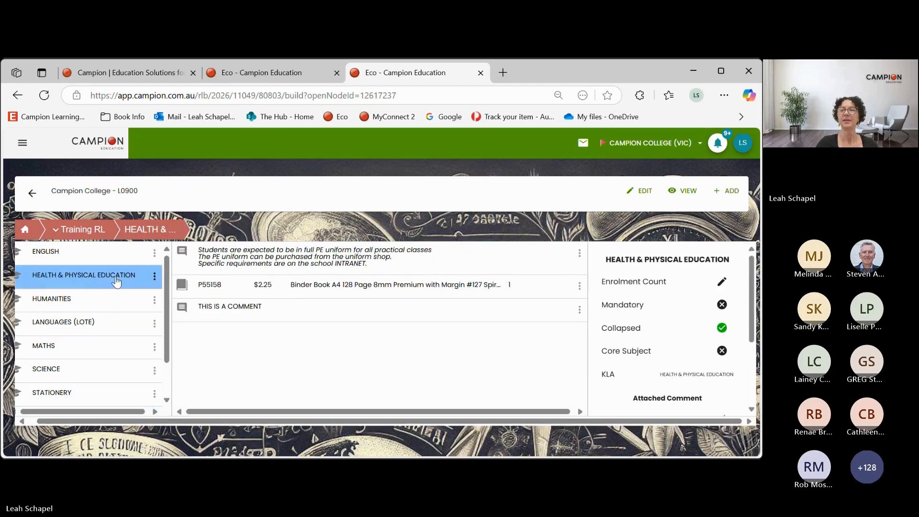
left_click(726, 190)
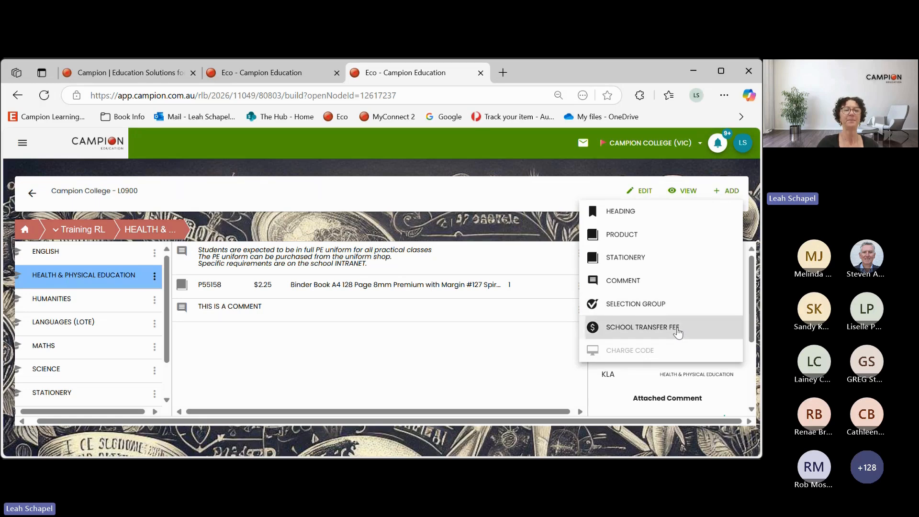
left_click(679, 329)
left_click(366, 230)
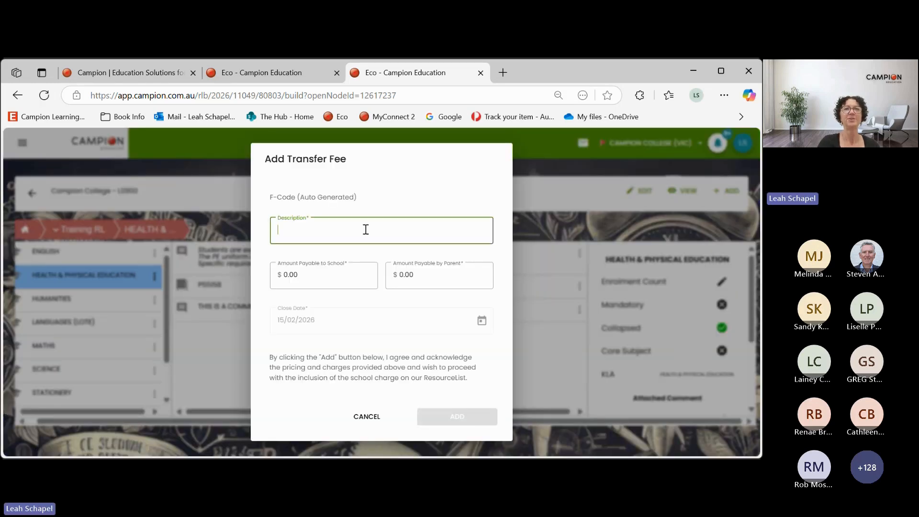
type("HEALTH F")
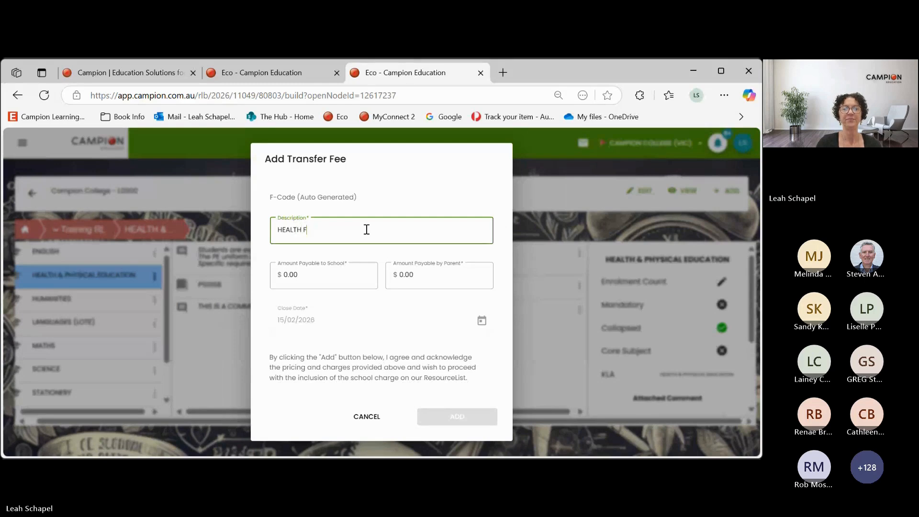
type("EE")
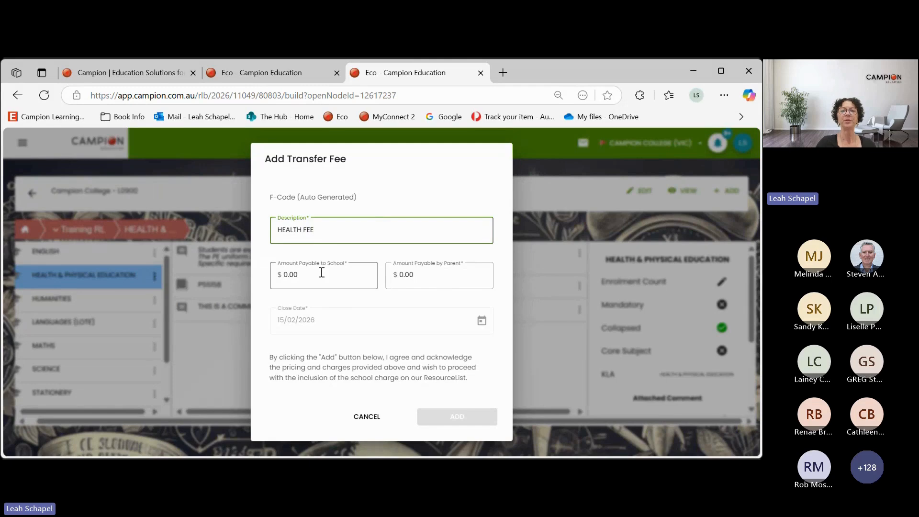
left_click(429, 277)
left_click_drag(429, 276, 396, 274)
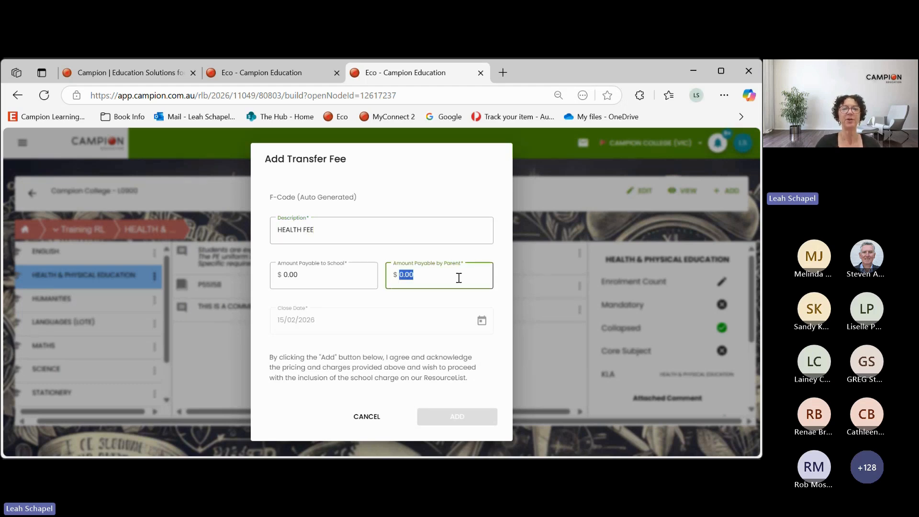
type("5")
left_click(336, 276)
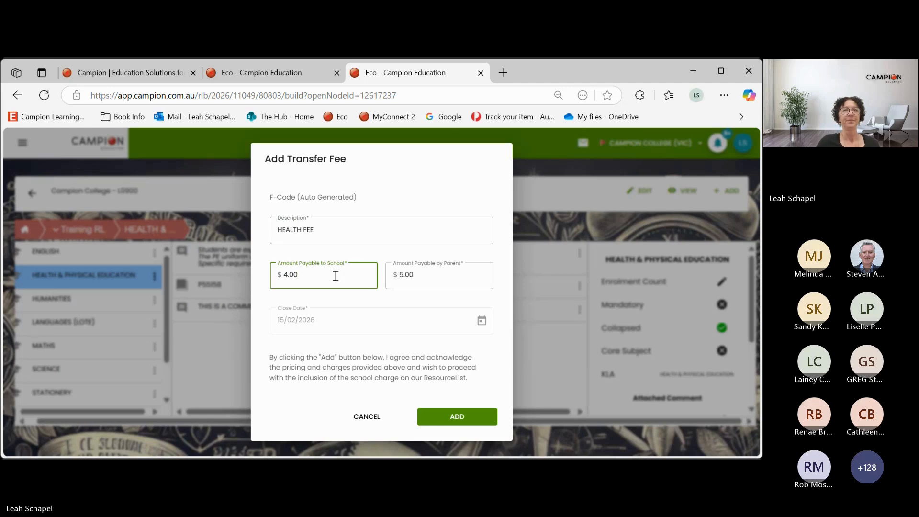
left_click(459, 416)
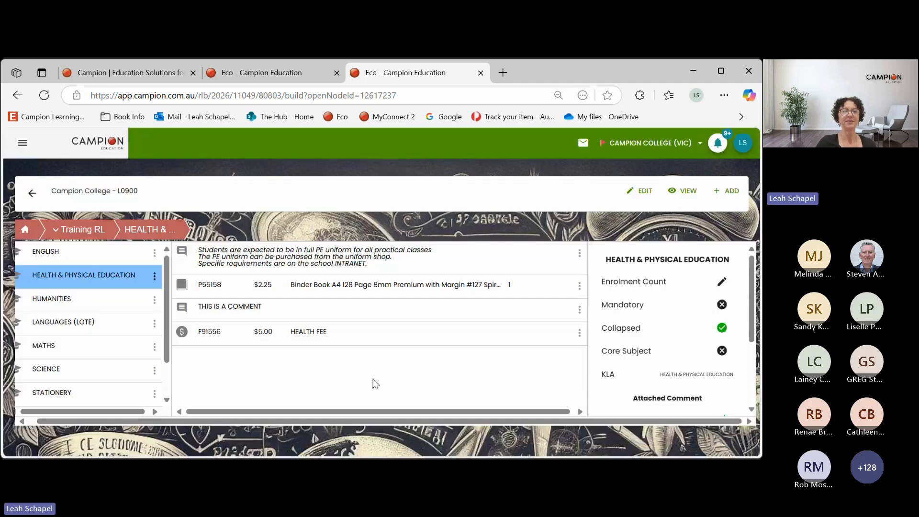
Select HEALTH FEE in the resource list and examine its available actions and details.
left_click(371, 343)
left_click(580, 332)
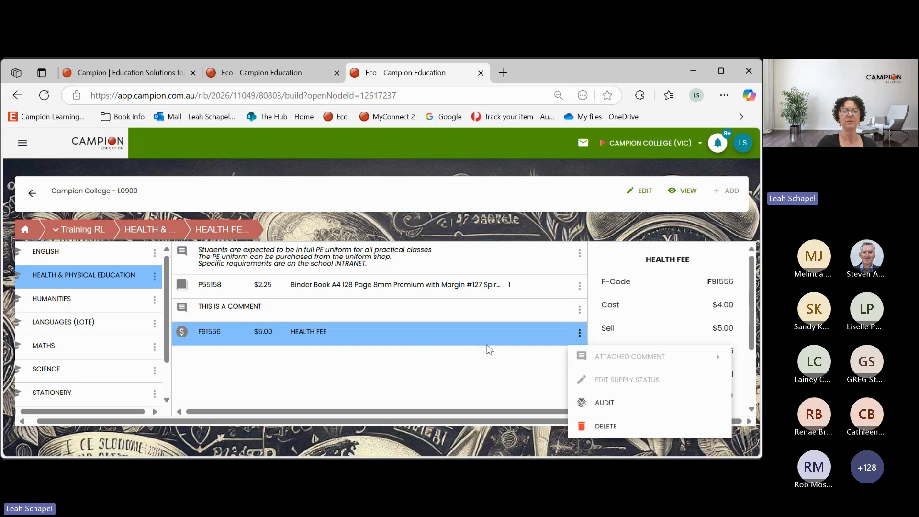
left_click(457, 375)
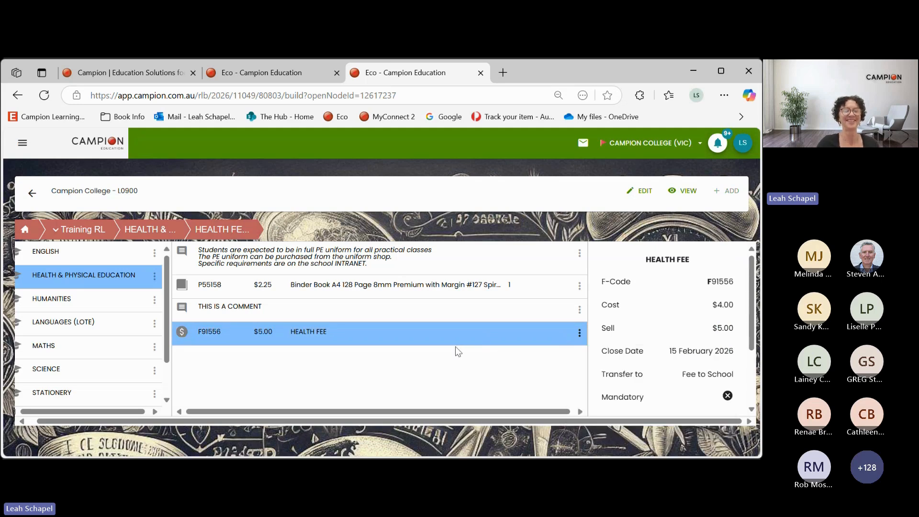
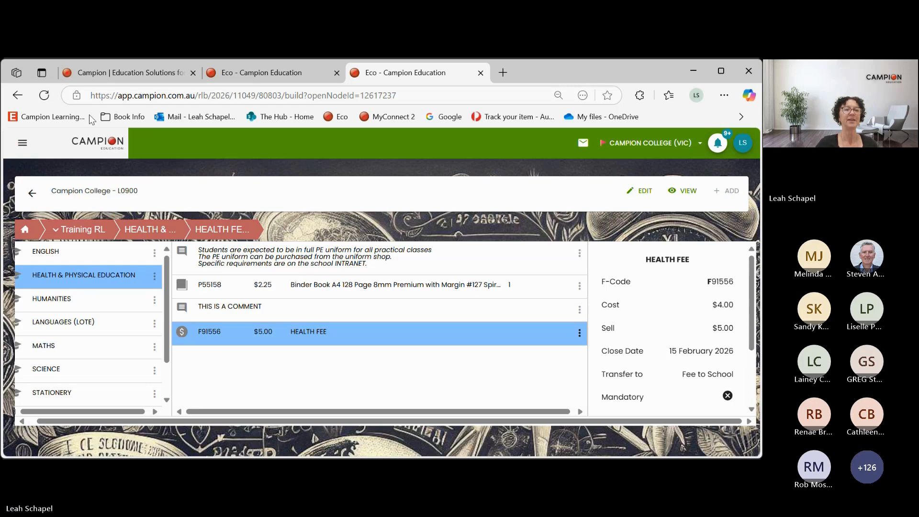
Approve and lock the ENGLISH subject with an enrolment count of 25.
left_click(72, 261)
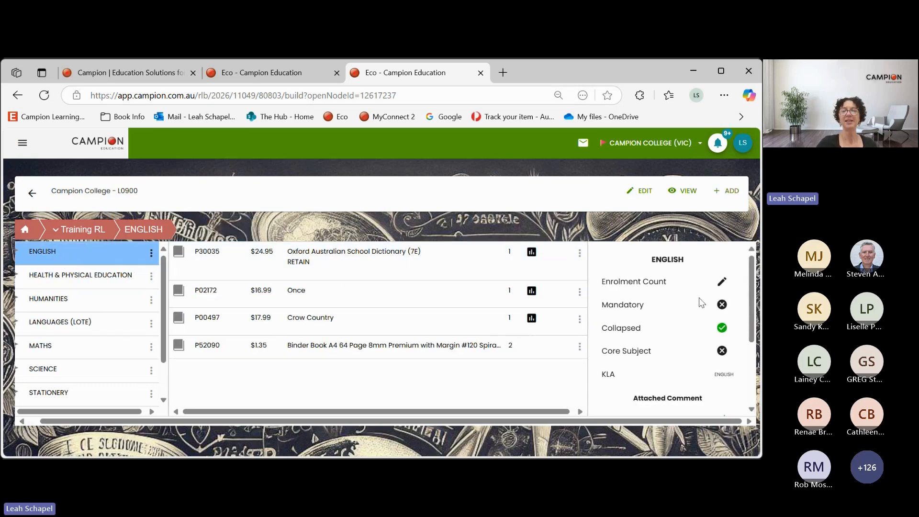
scroll(723, 367, "down", 3)
scroll(723, 366, "down", 2)
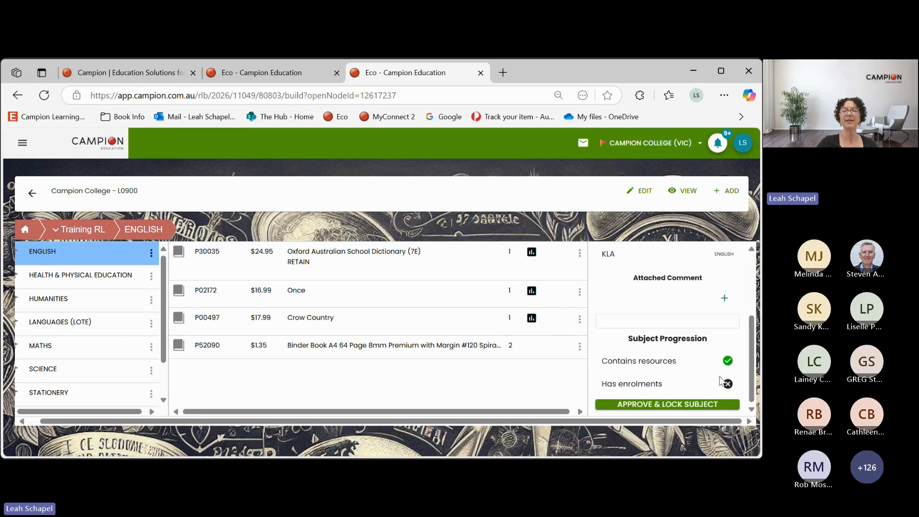
left_click(713, 406)
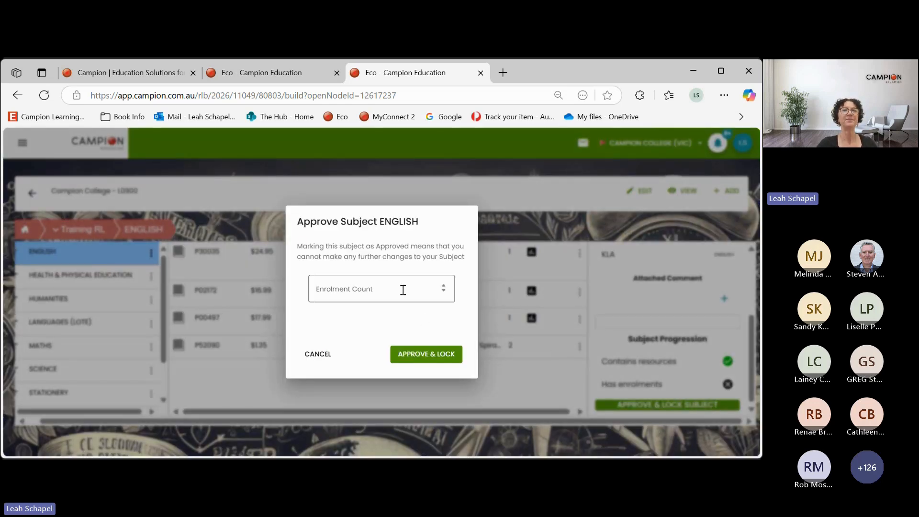
left_click(379, 291)
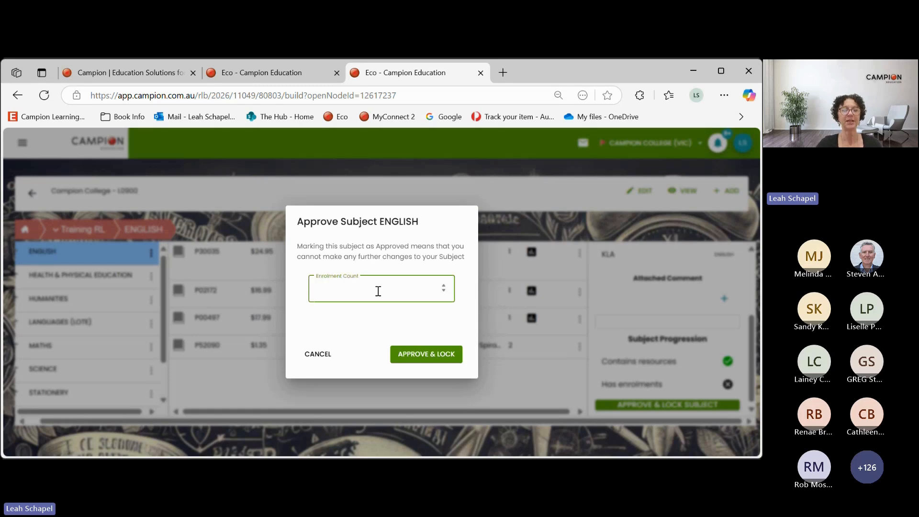
type("25")
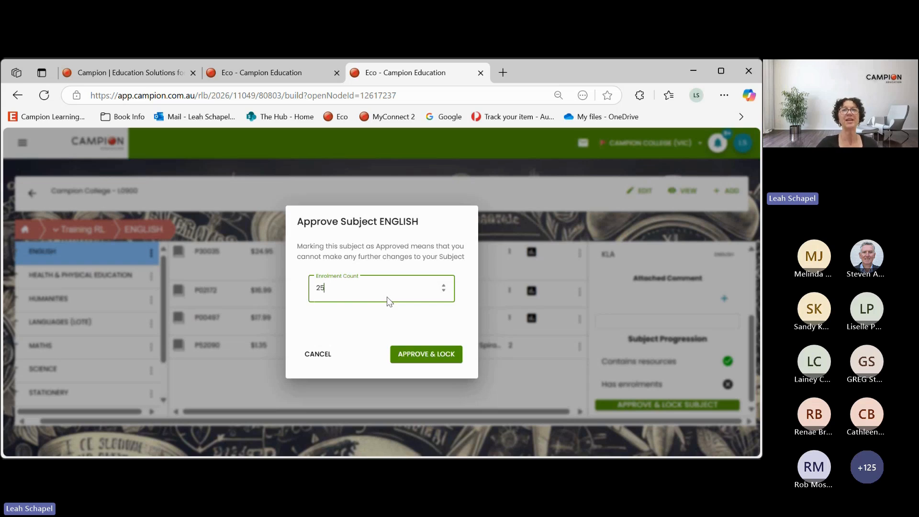
left_click(423, 358)
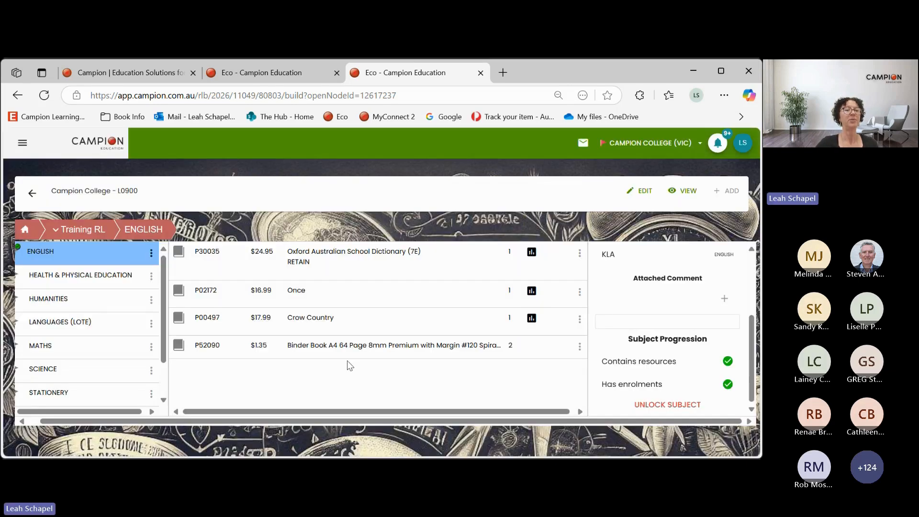
Approve and lock the BULK STATIONERY subject with an enrolment count of 1, and review its subject settings.
scroll(99, 388, "down", 2)
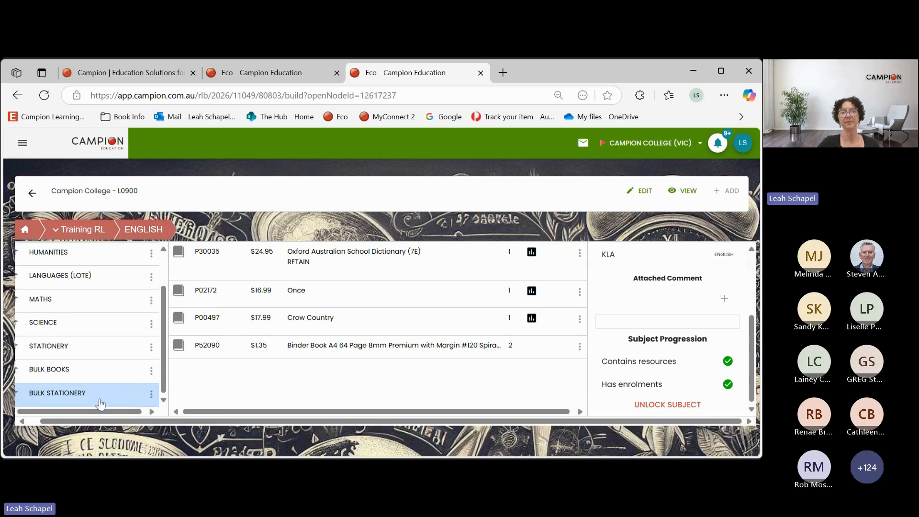
left_click(100, 400)
left_click(677, 405)
left_click(363, 290)
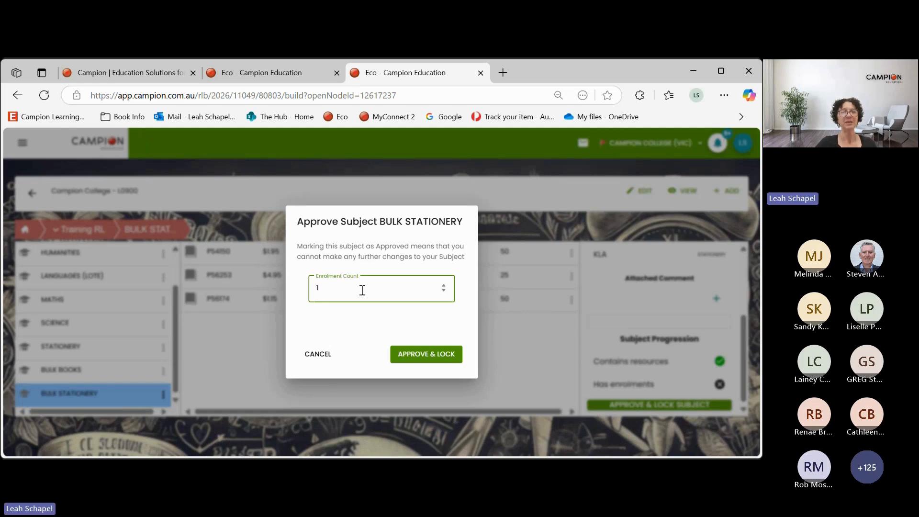
left_click(403, 355)
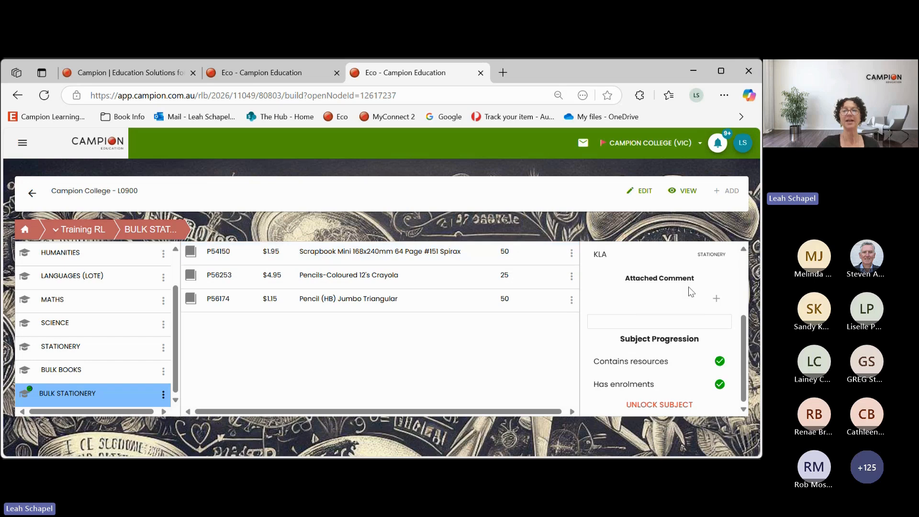
scroll(689, 289, "up", 3)
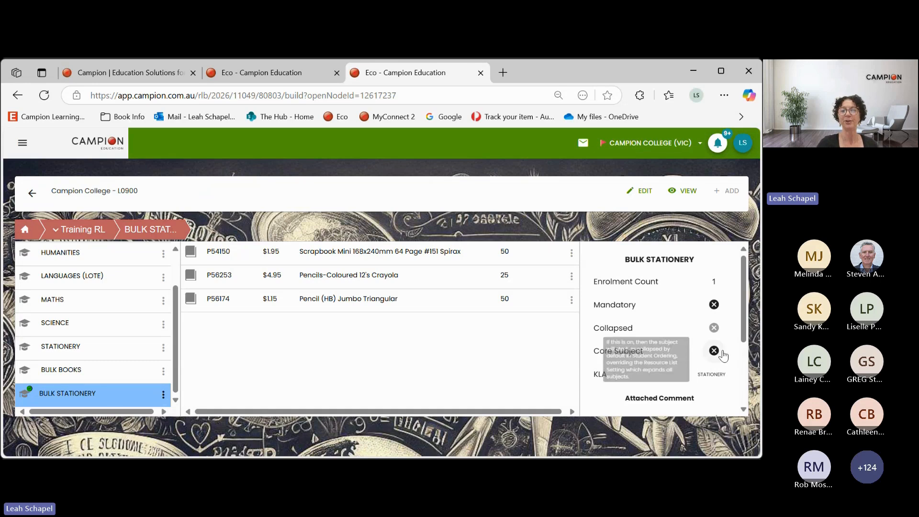
scroll(732, 383, "down", 1)
scroll(737, 394, "down", 2)
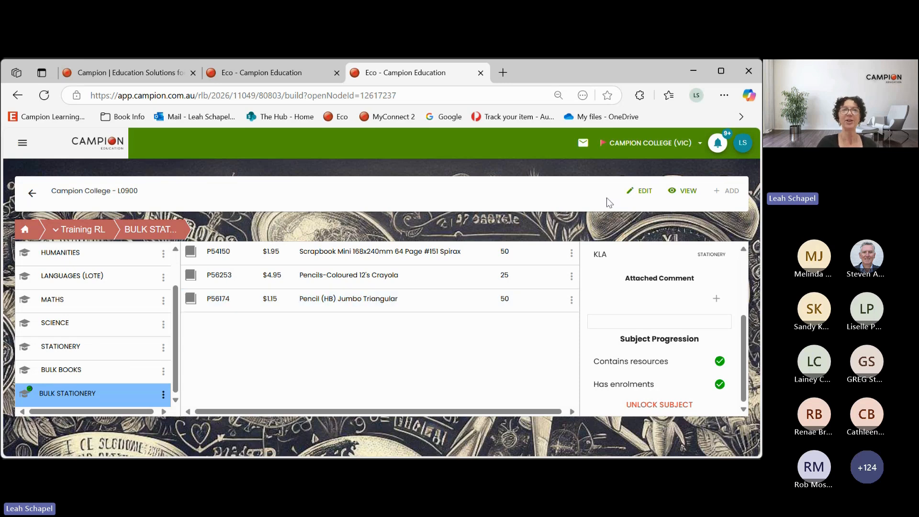
Open the list-wide enrolment and lock/unlock editor, go through the subjects' enrolment counts, and save without entering new values.
left_click(639, 198)
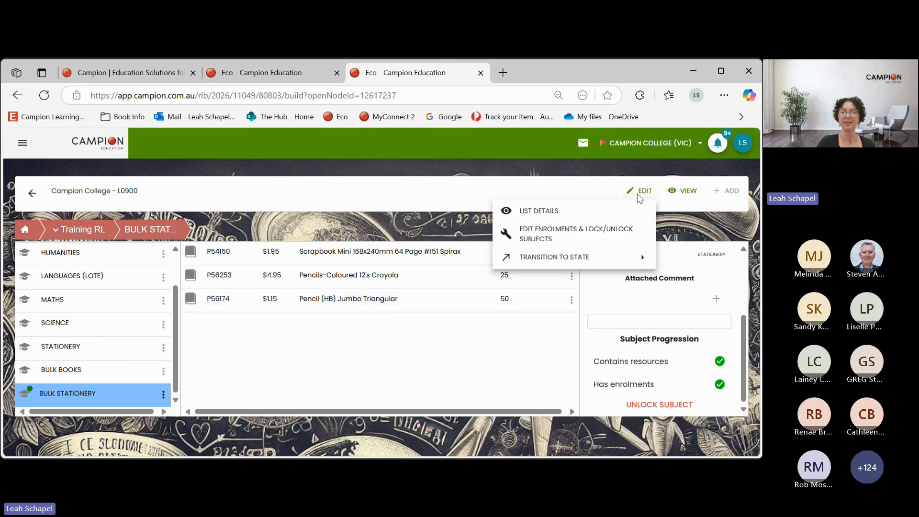
left_click(614, 237)
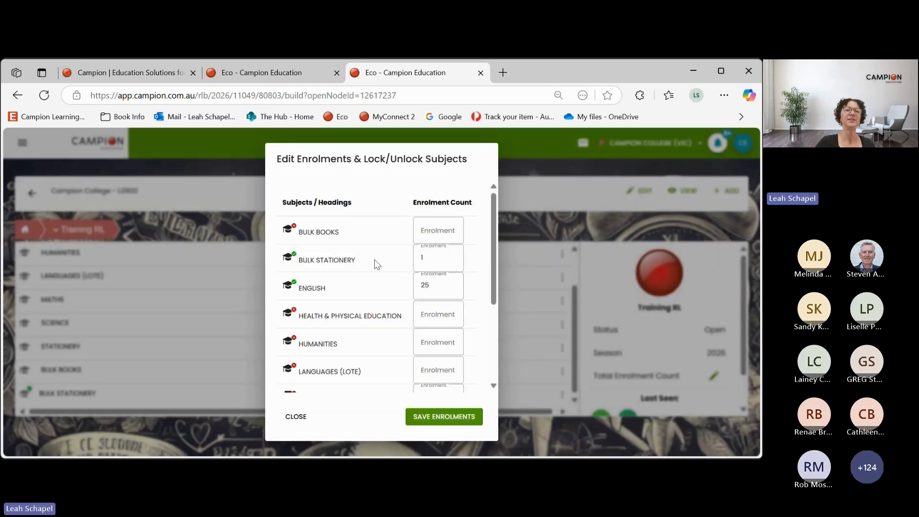
left_click(432, 229)
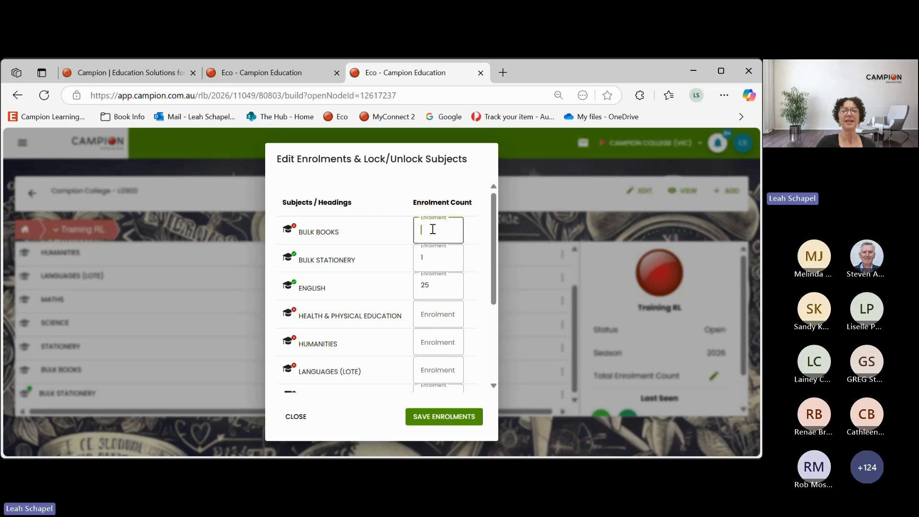
left_click(435, 313)
left_click(429, 344)
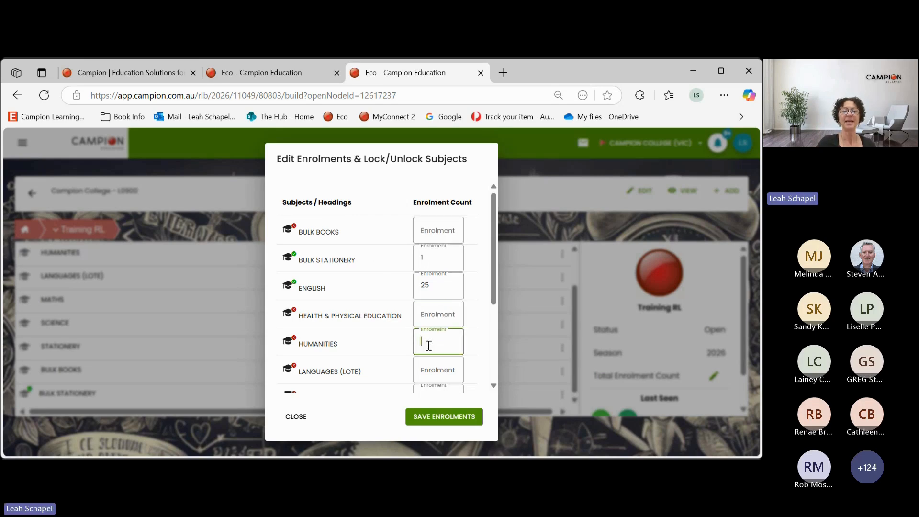
left_click(445, 421)
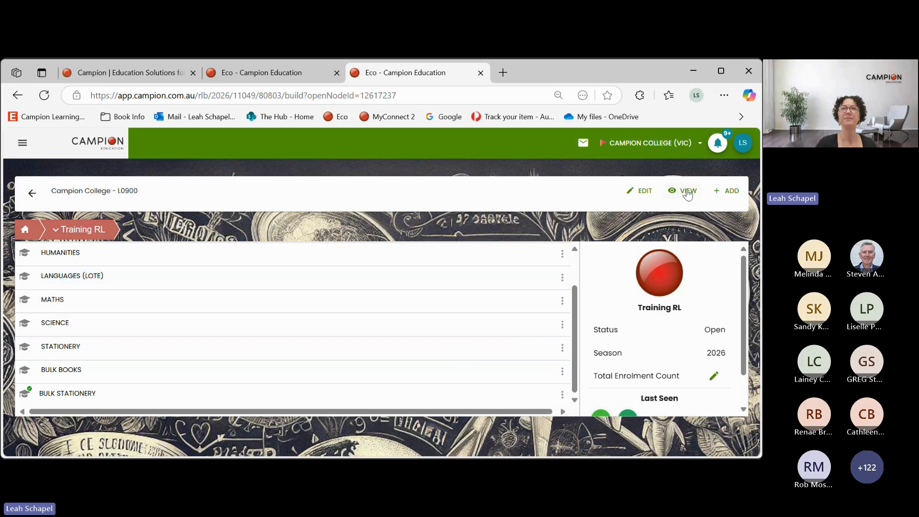
Generate the PDF preview of Training RL, open list_80803 (2).pdf to examine its cover page, and close it.
left_click(687, 192)
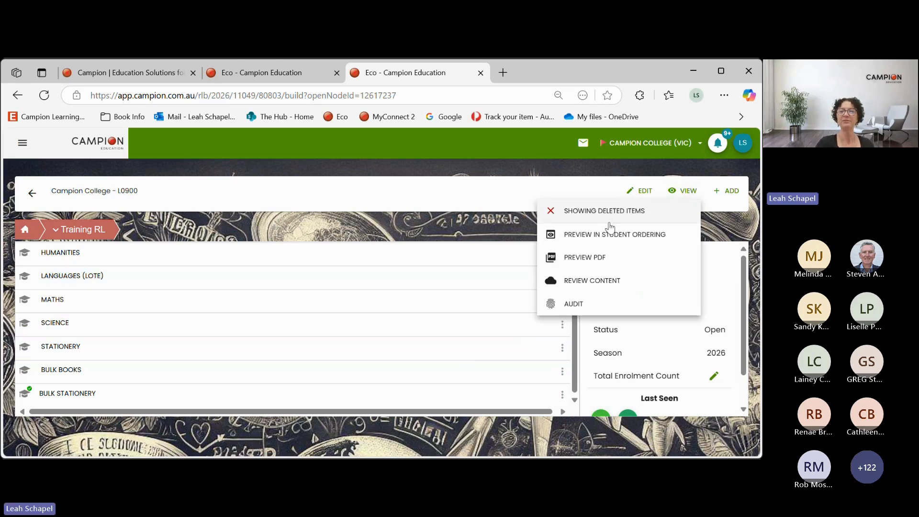
left_click(589, 270)
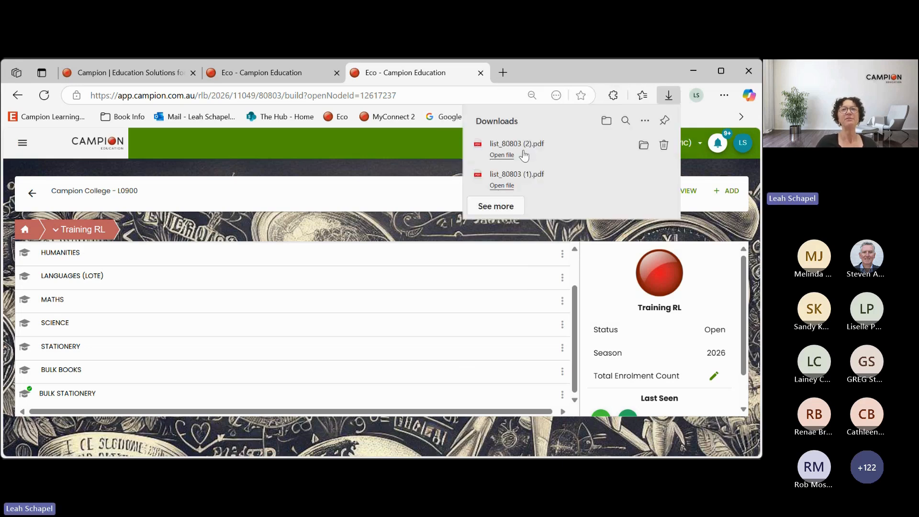
left_click(502, 155)
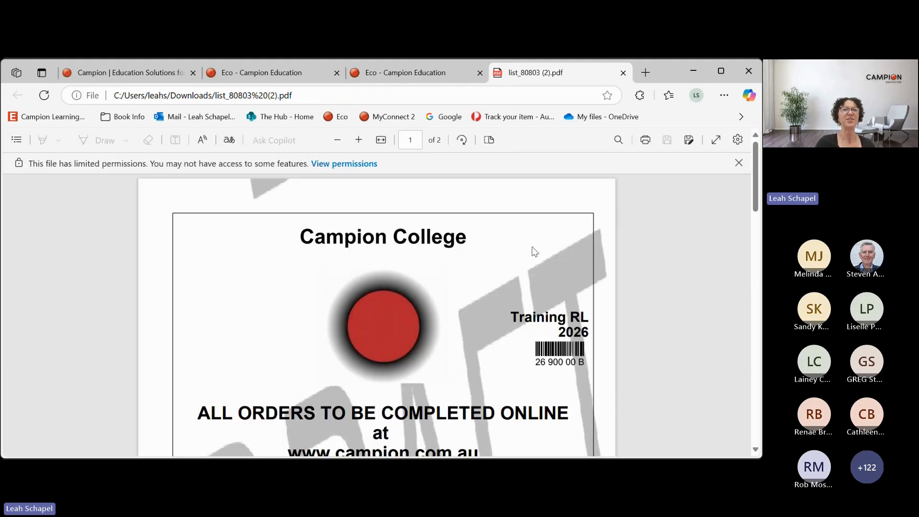
scroll(641, 297, "down", 2)
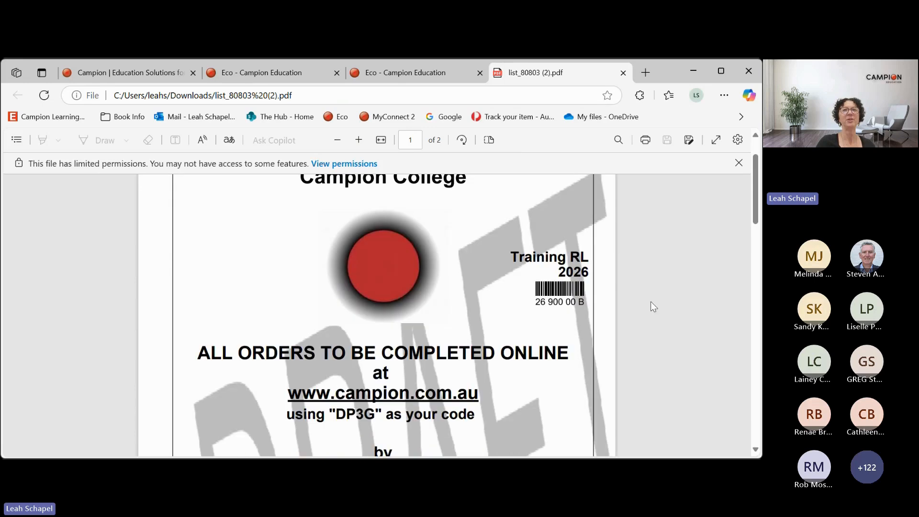
scroll(650, 303, "up", 2)
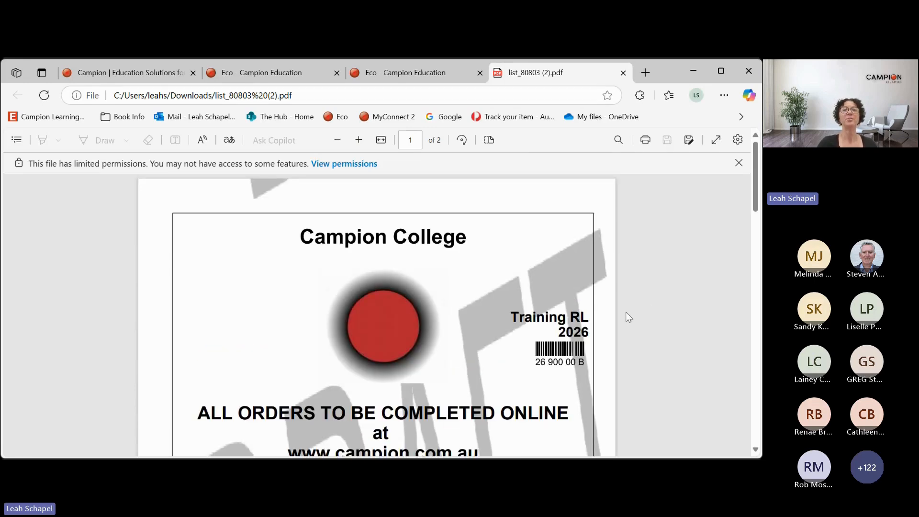
left_click(623, 73)
Review the full content of Training RL by subject, including comments, fees and prices, and return to the list builder.
left_click(683, 191)
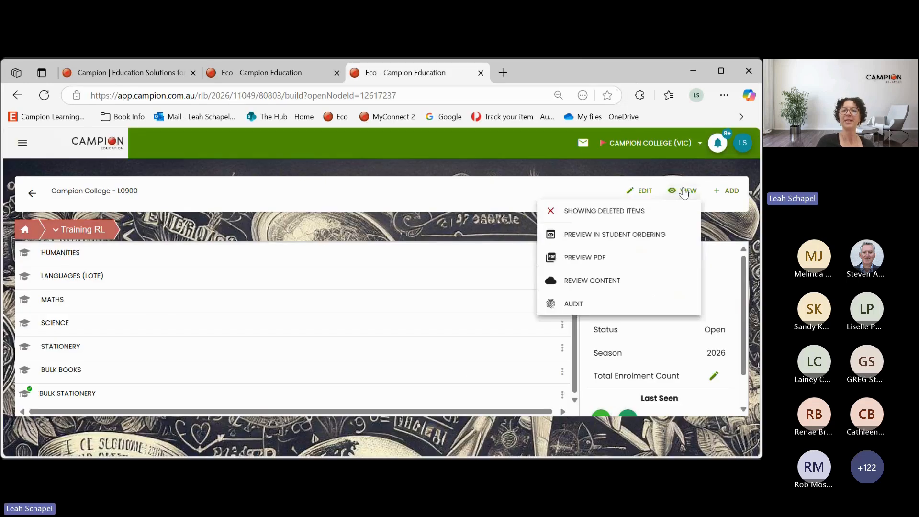
left_click(629, 285)
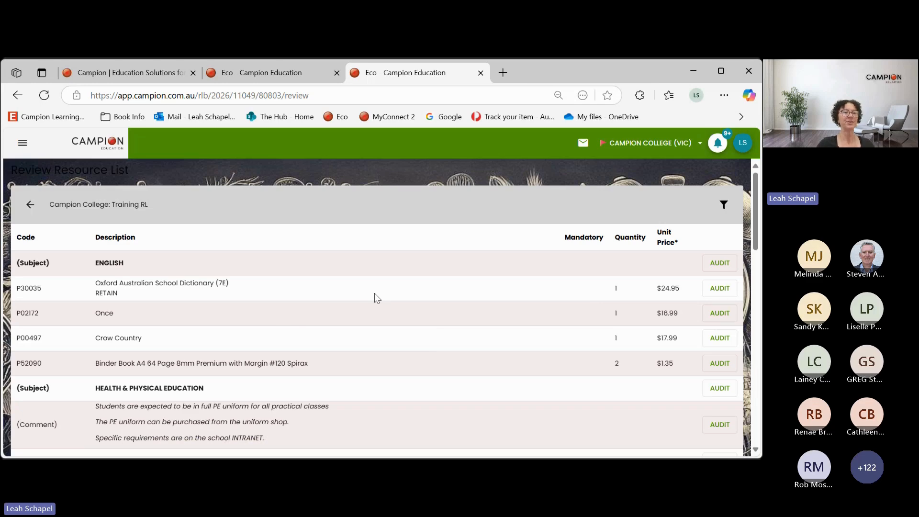
scroll(375, 302, "down", 4)
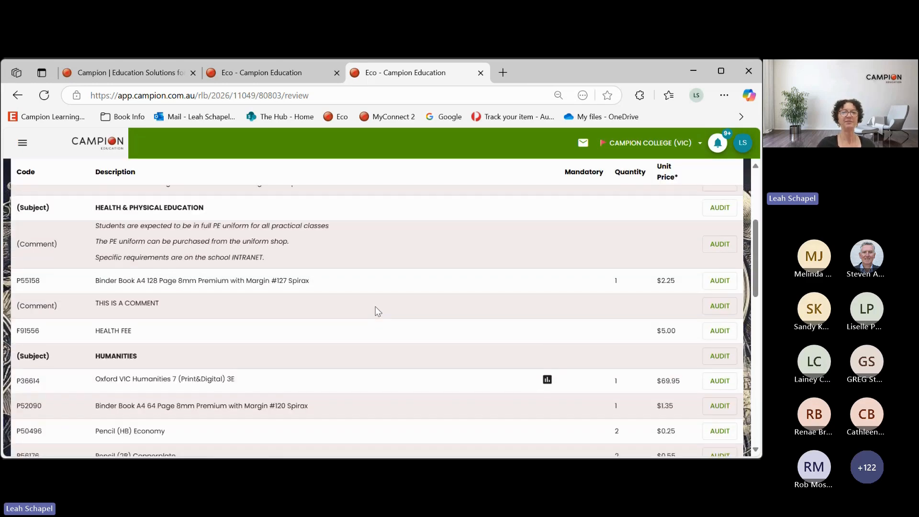
scroll(378, 312, "down", 5)
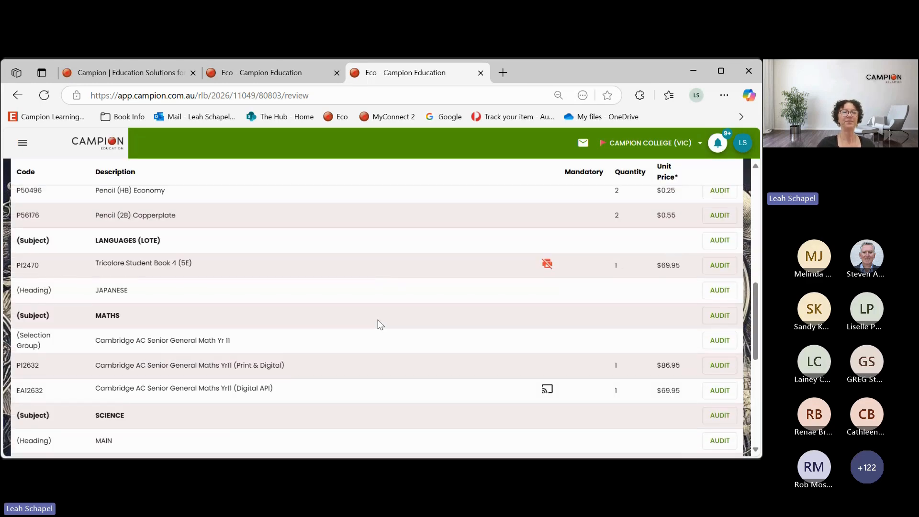
scroll(378, 324, "up", 10)
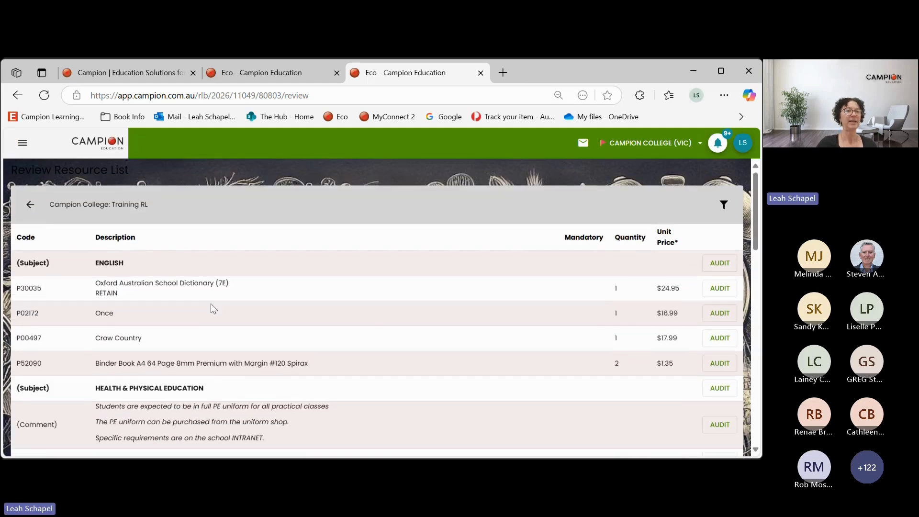
left_click(31, 211)
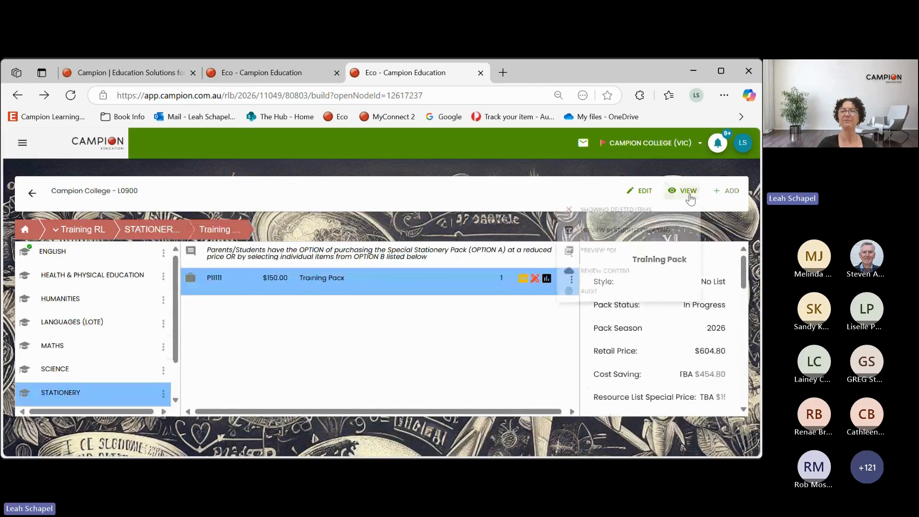
Preview Training RL in student ordering, collapse all subjects, and expand ENGLISH to examine its items.
left_click(689, 192)
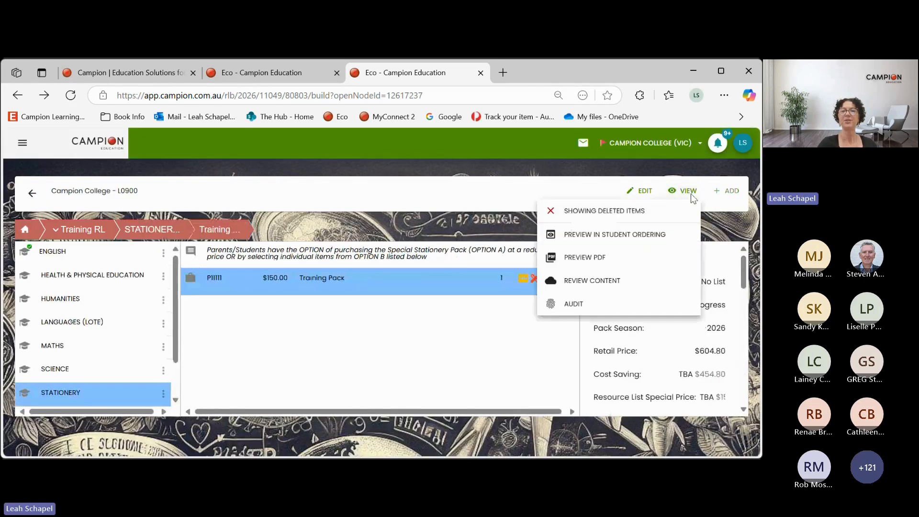
left_click(675, 237)
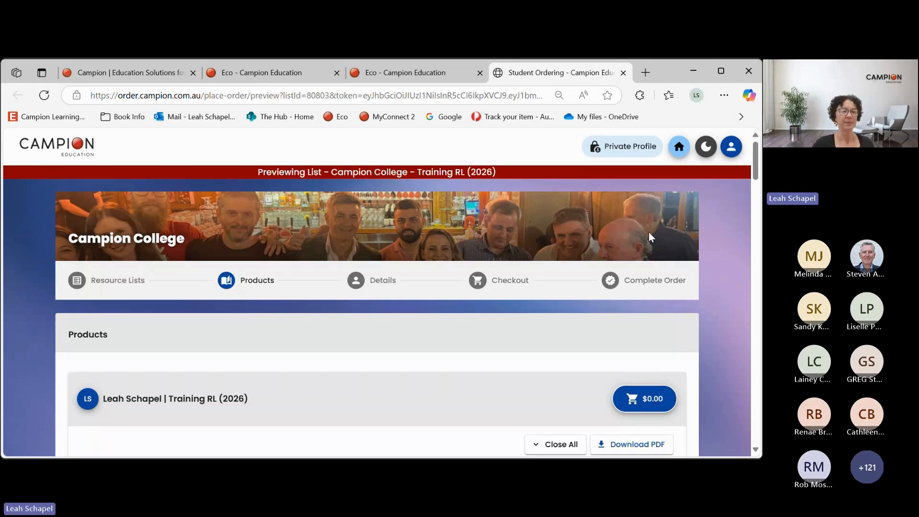
scroll(583, 315, "down", 3)
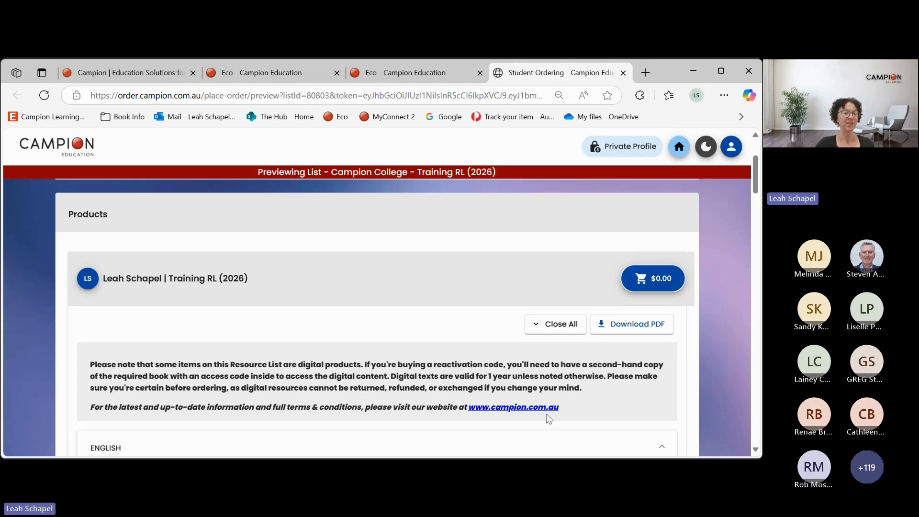
left_click(543, 335)
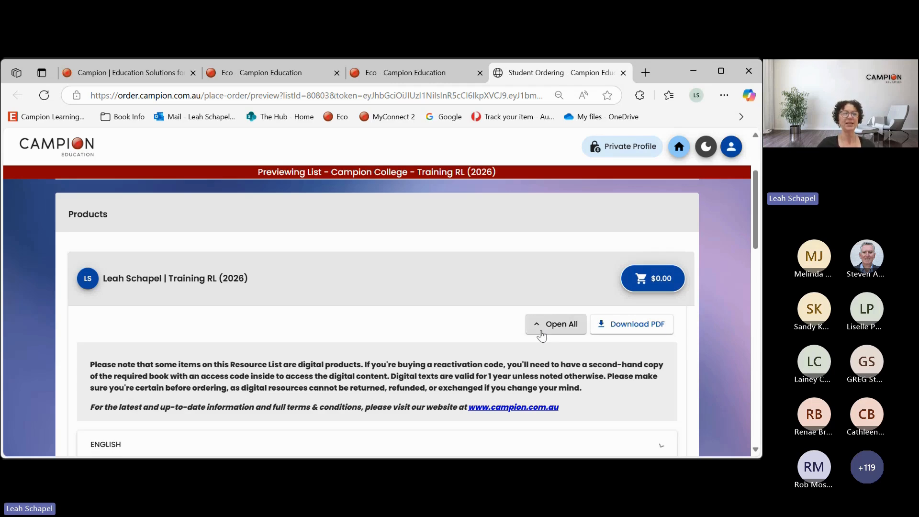
scroll(599, 392, "down", 1)
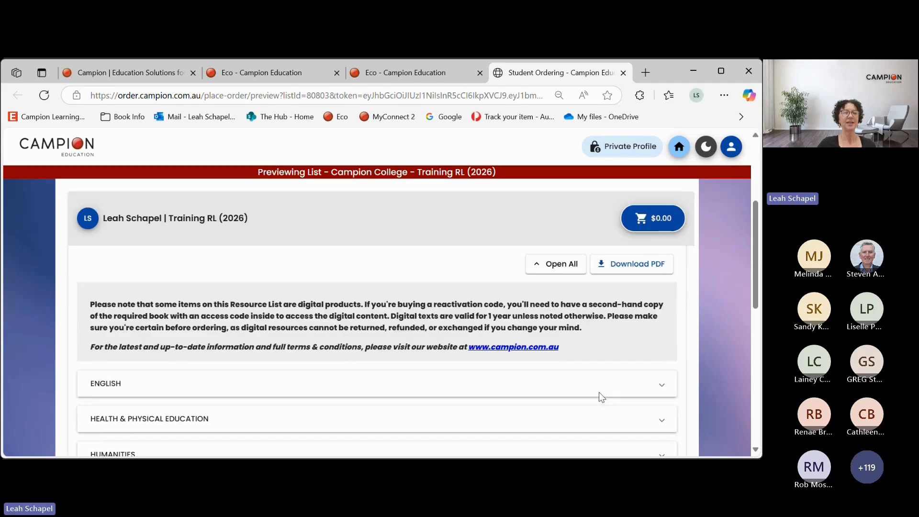
scroll(599, 392, "down", 1)
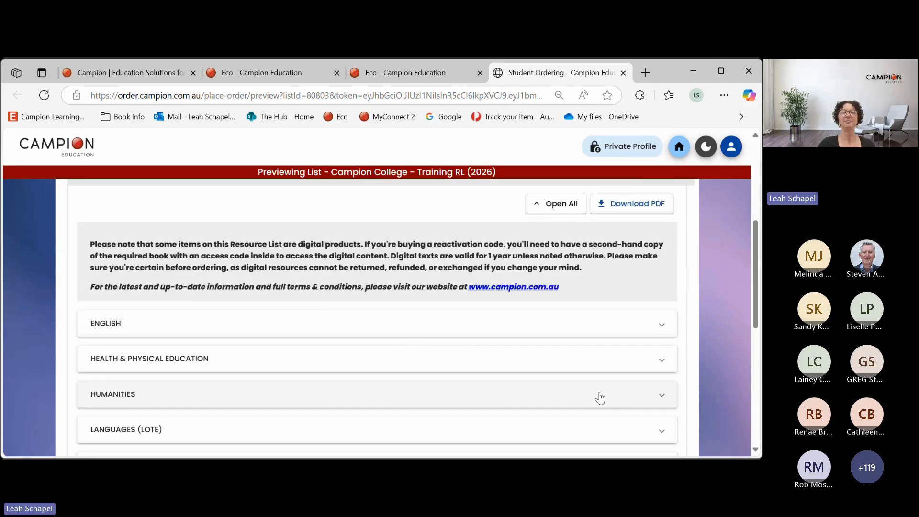
scroll(599, 397, "down", 1)
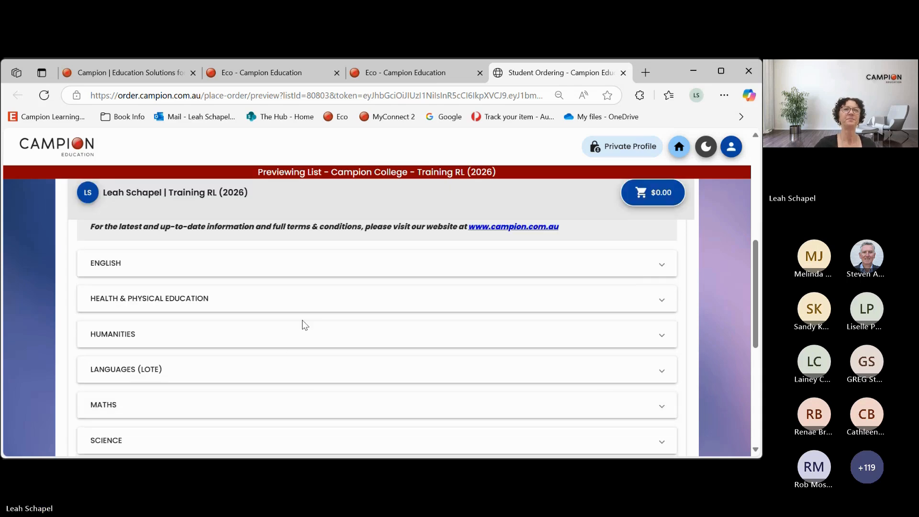
left_click(285, 266)
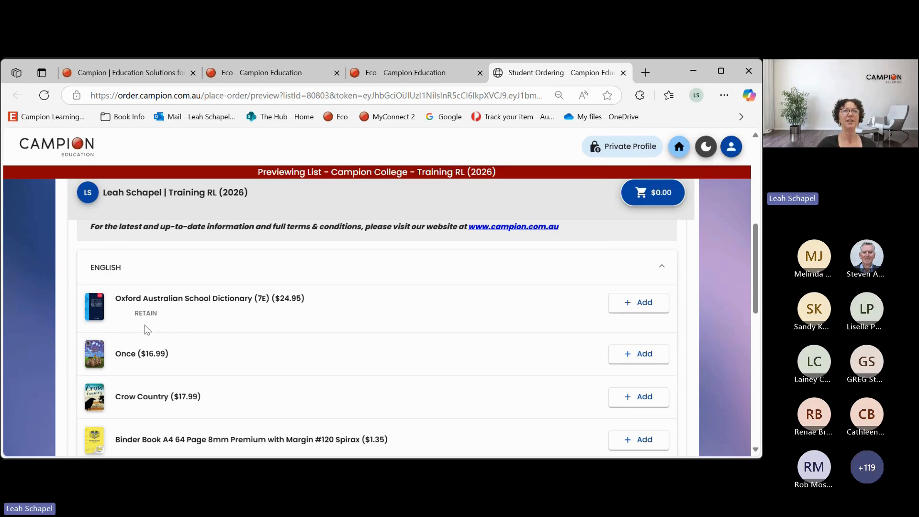
Expand HEALTH & PHYSICAL EDUCATION in the student ordering preview to examine its comments, binder book and health fee.
scroll(345, 334, "down", 4)
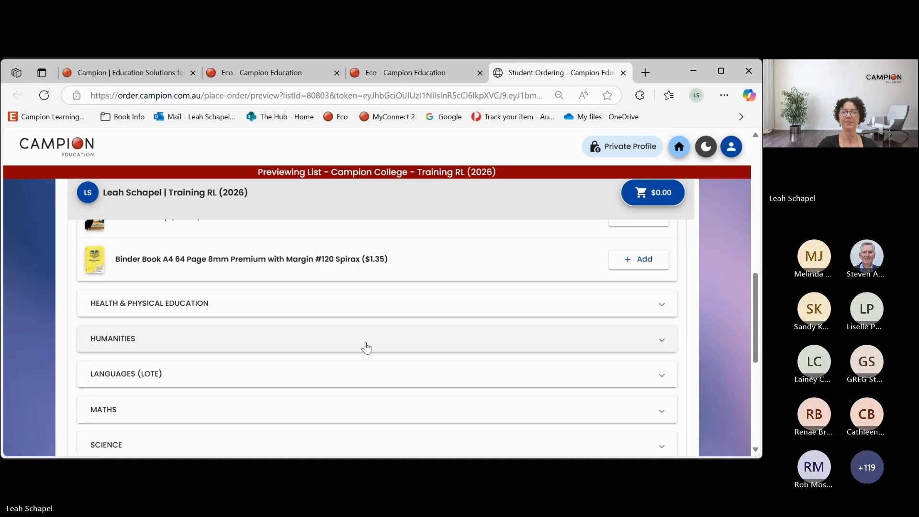
left_click(384, 308)
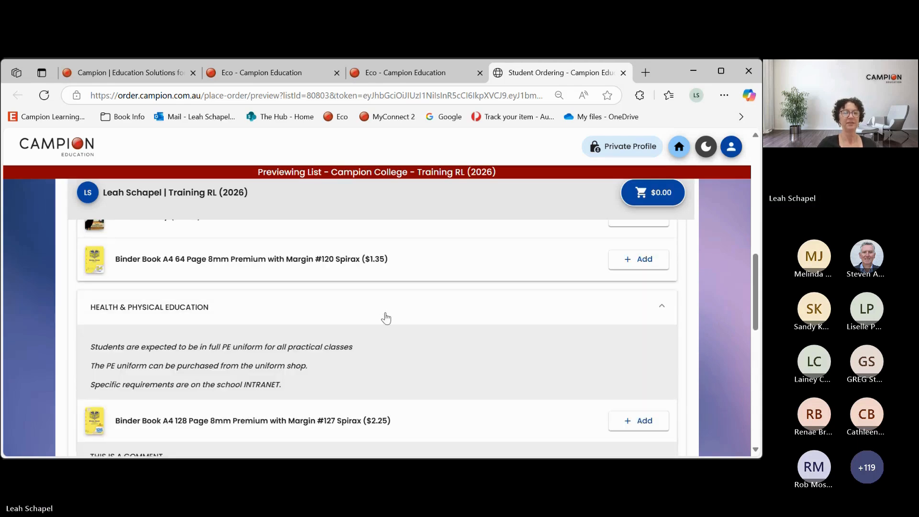
scroll(371, 363, "down", 1)
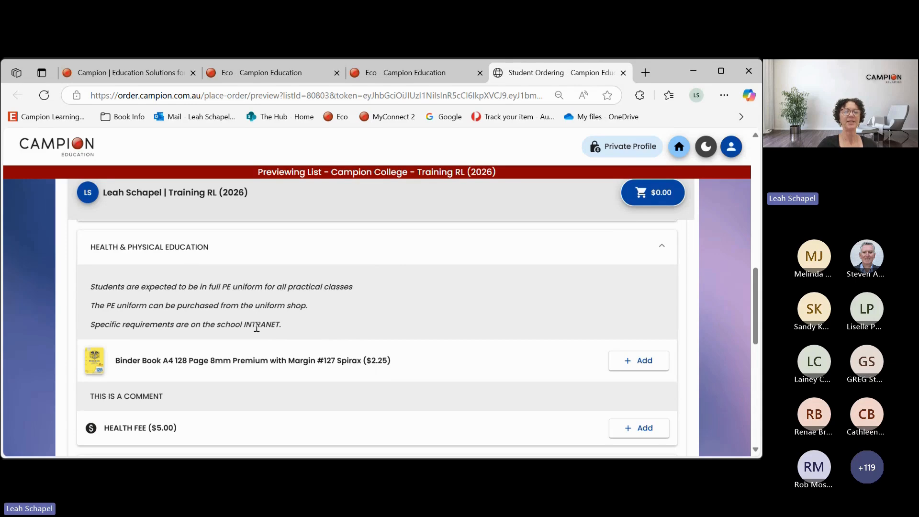
scroll(413, 388, "down", 1)
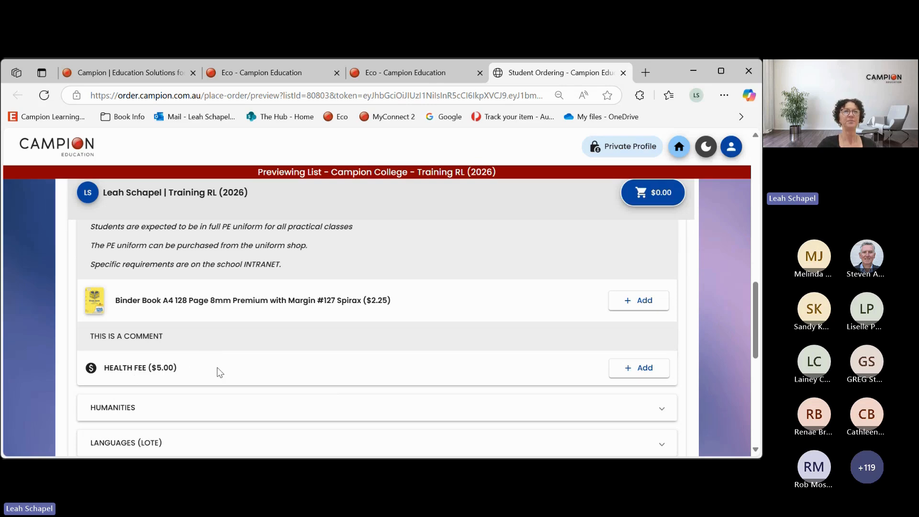
scroll(218, 372, "down", 1)
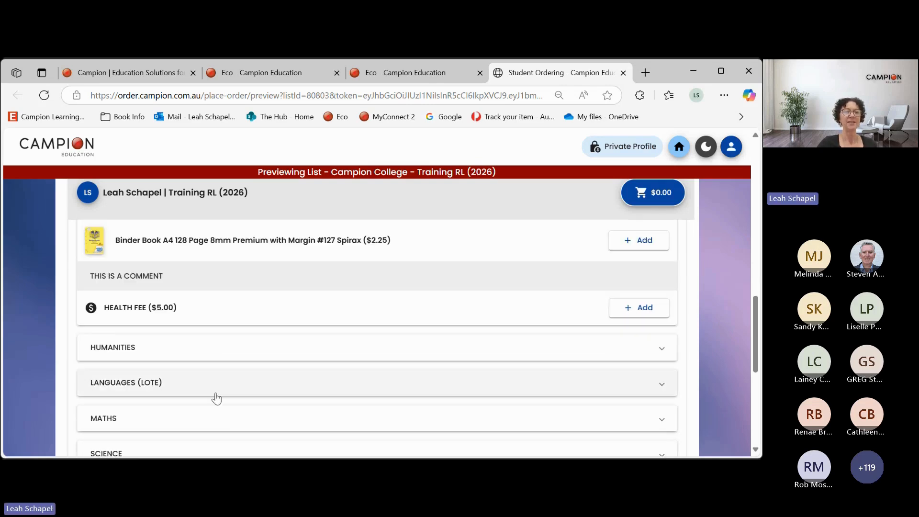
Expand HUMANITIES and LANGUAGES (LOTE) in the ordering preview to examine their items, edition labels and sub-headings.
left_click(223, 352)
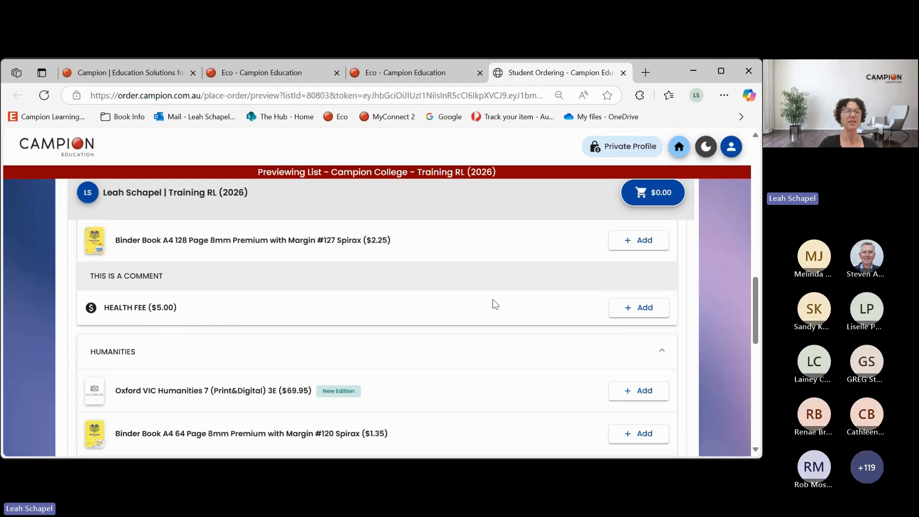
scroll(503, 305, "down", 1)
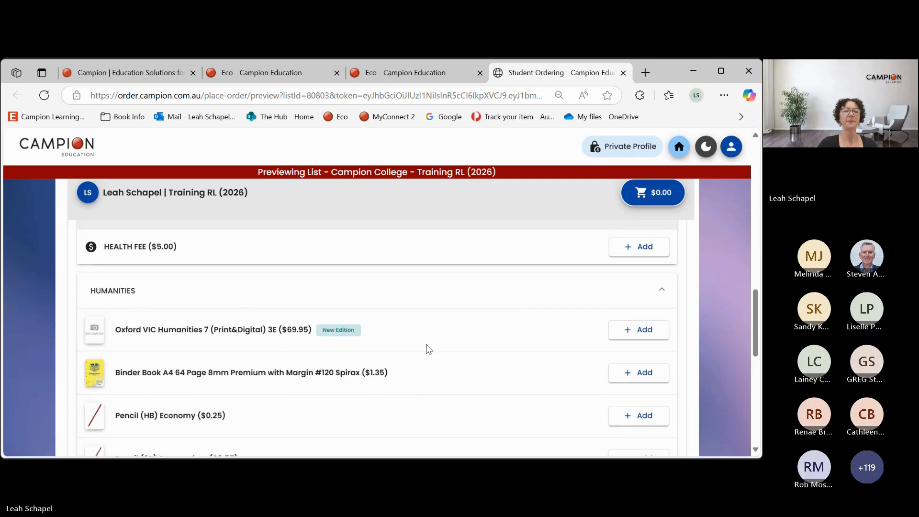
scroll(429, 352, "down", 3)
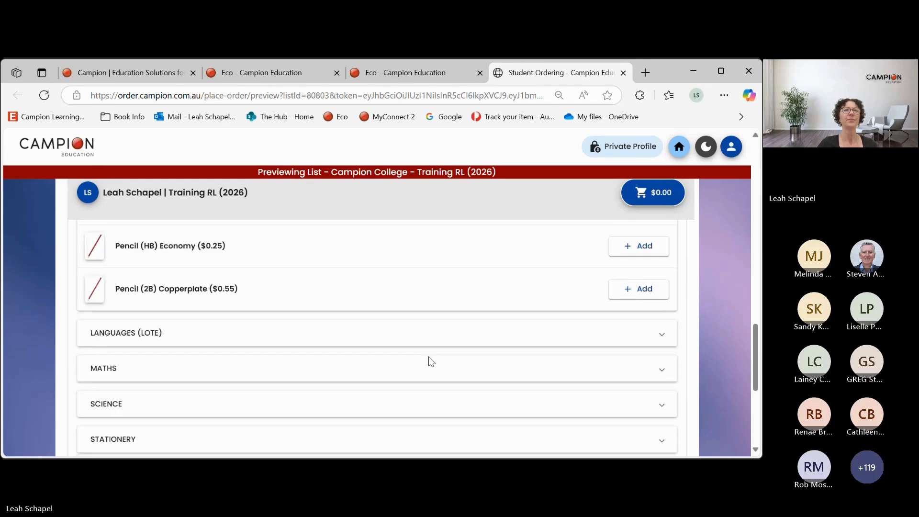
left_click(422, 330)
scroll(427, 340, "down", 1)
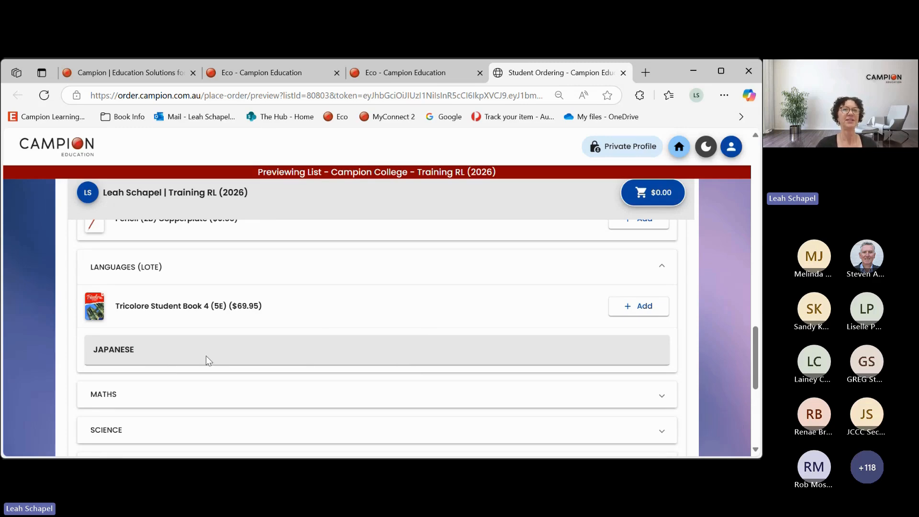
scroll(425, 344, "down", 1)
Expand MATHS and try the Print & Digital, Digital and Not Needed options for Cambridge AC Senior General Math Yr 11.
left_click(424, 344)
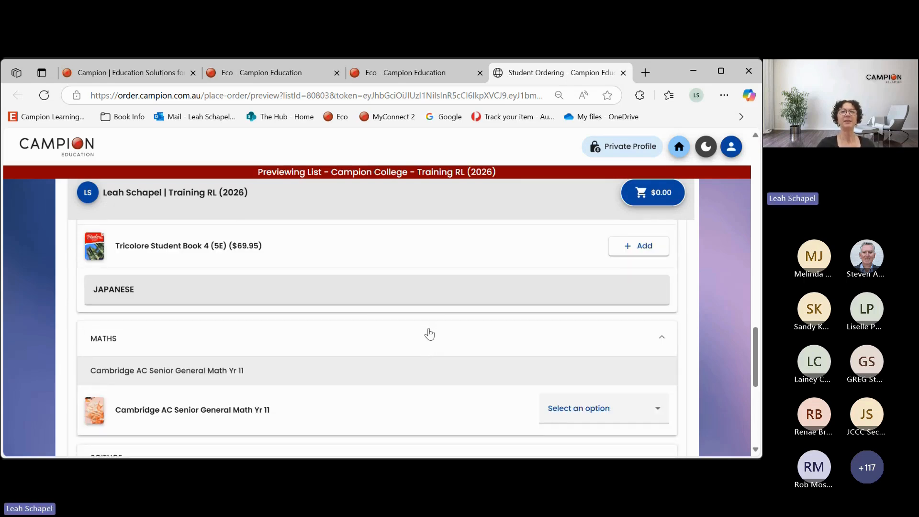
scroll(430, 334, "down", 1)
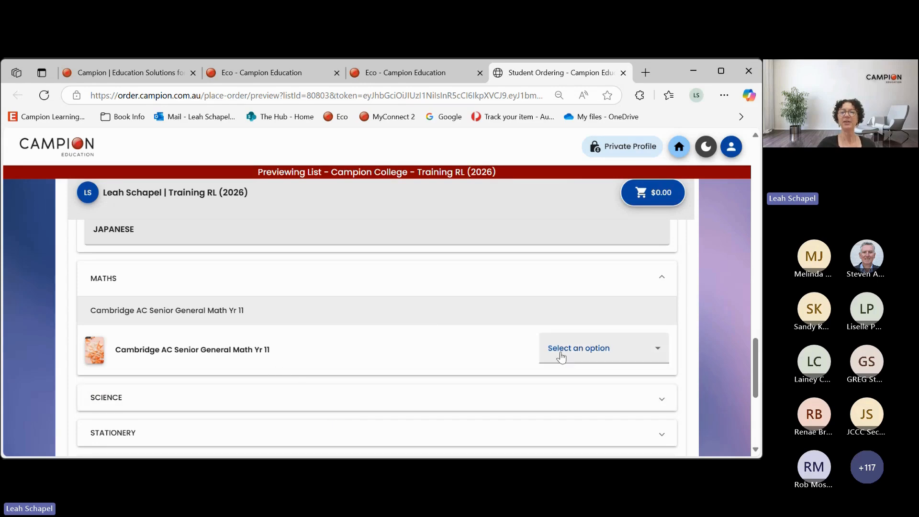
left_click(647, 355)
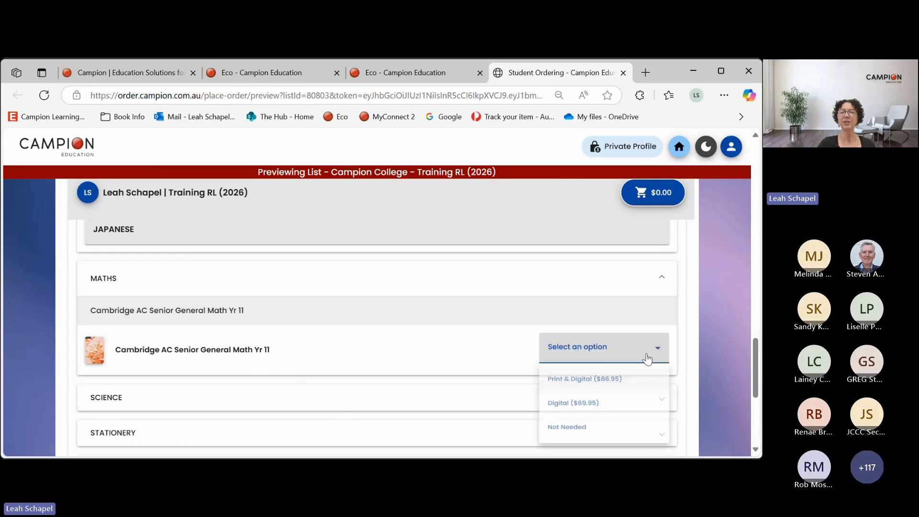
left_click(649, 383)
left_click(651, 349)
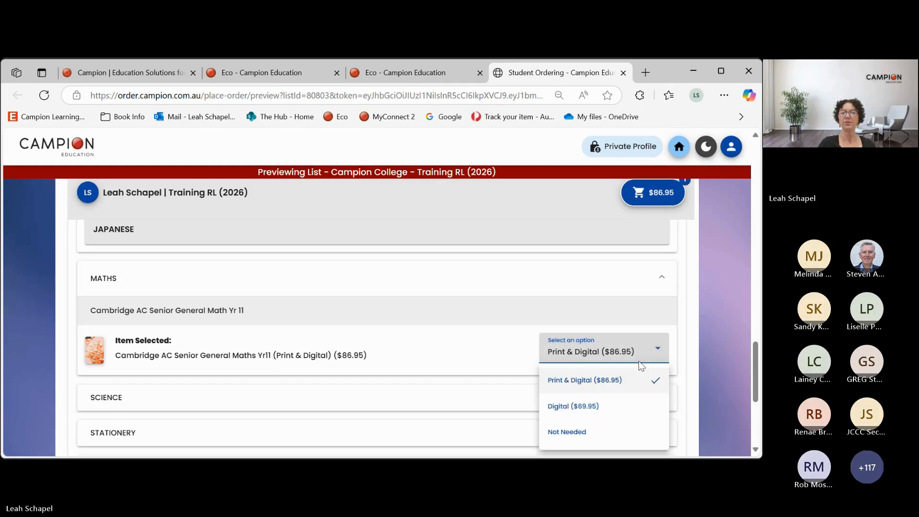
left_click(635, 410)
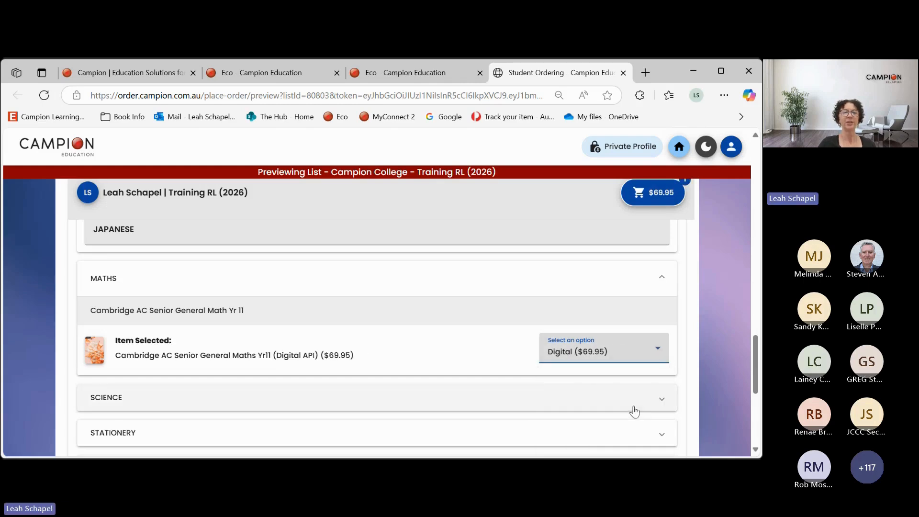
left_click(636, 353)
left_click(609, 436)
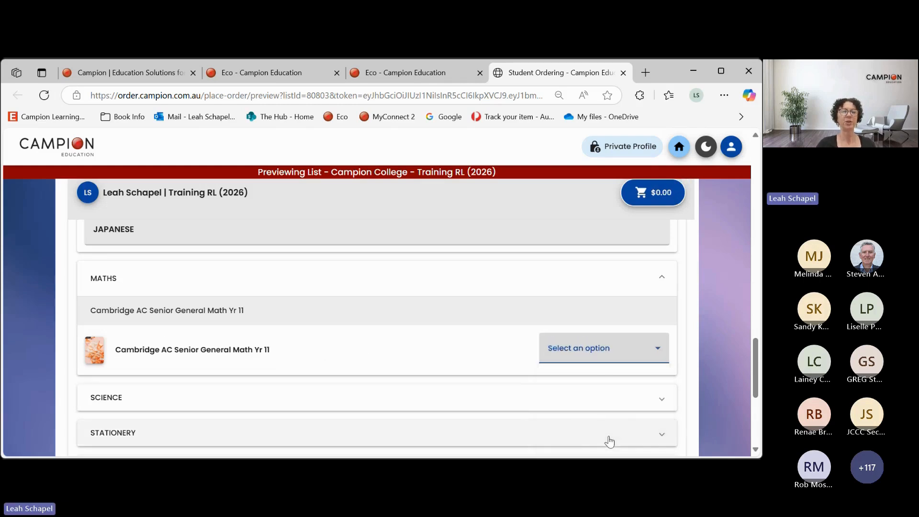
Expand SCIENCE and view the purchase options for Cambridge VIC Science Yr 7 without choosing one.
scroll(328, 376, "down", 1)
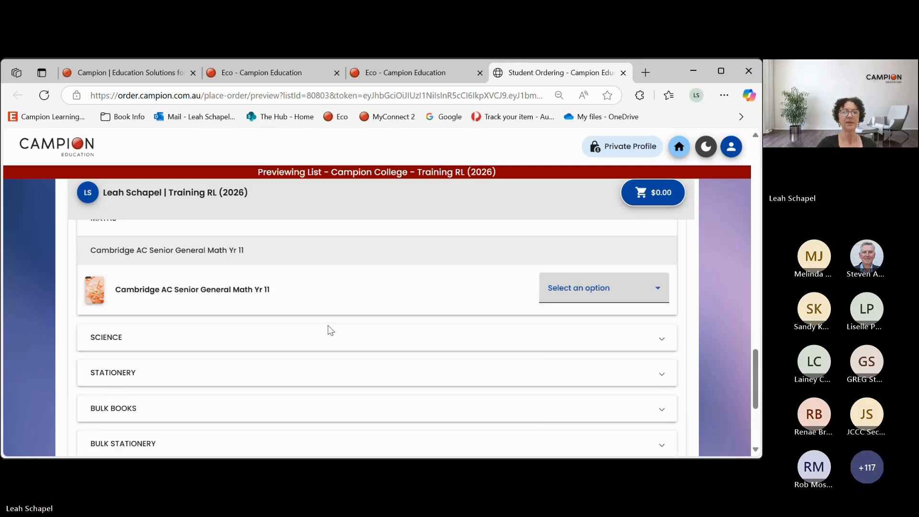
left_click(330, 341)
scroll(331, 341, "down", 2)
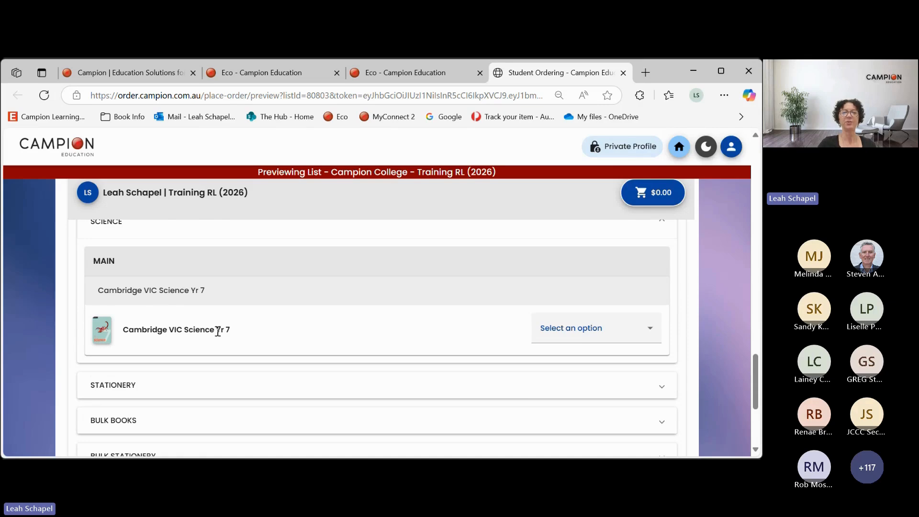
left_click(584, 336)
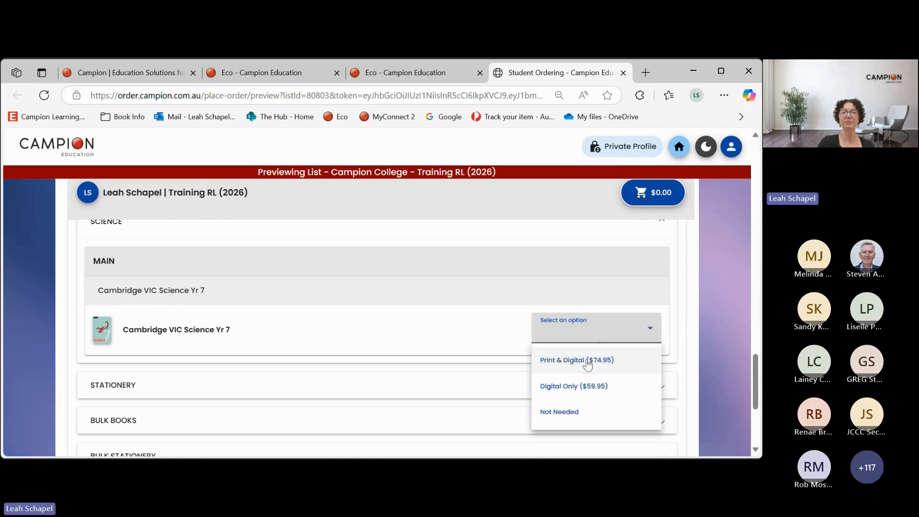
left_click(353, 335)
Expand STATIONERY to examine the purchasing comment and the Option A Training Pack offer.
scroll(351, 341, "down", 1)
left_click(494, 327)
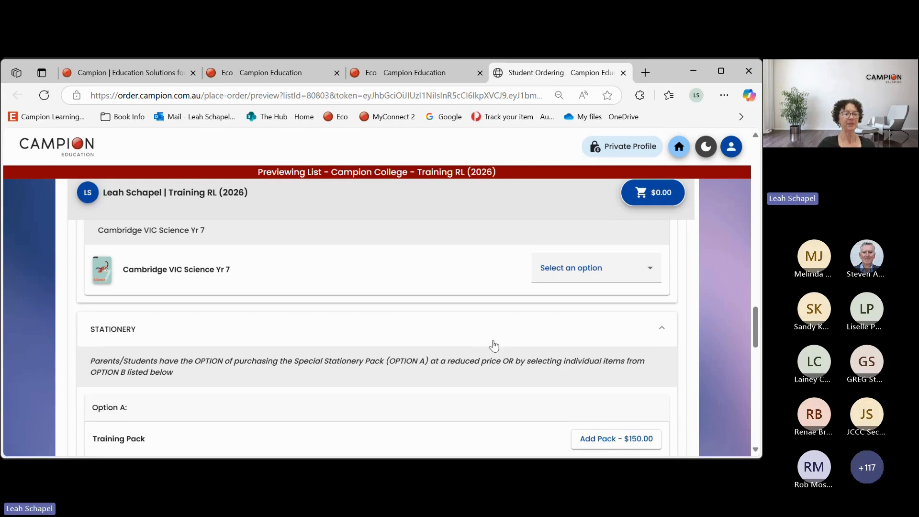
scroll(493, 375, "down", 1)
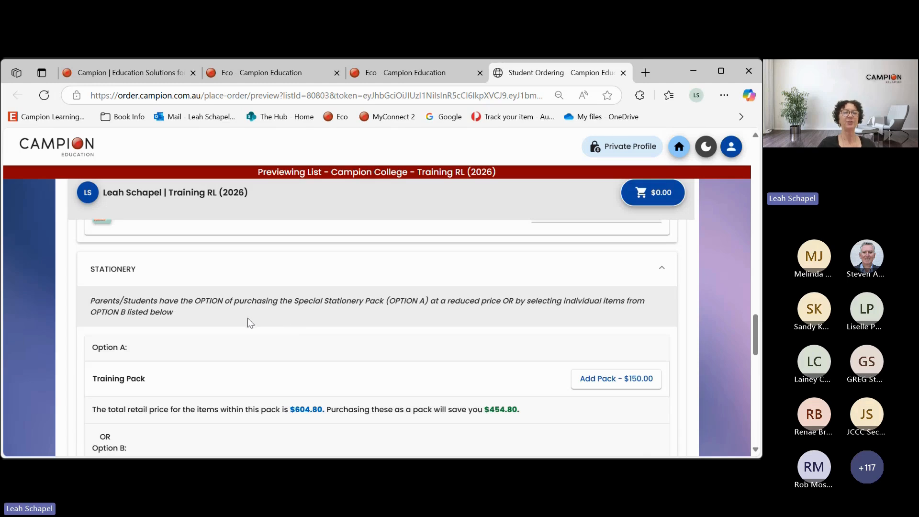
scroll(242, 330, "down", 1)
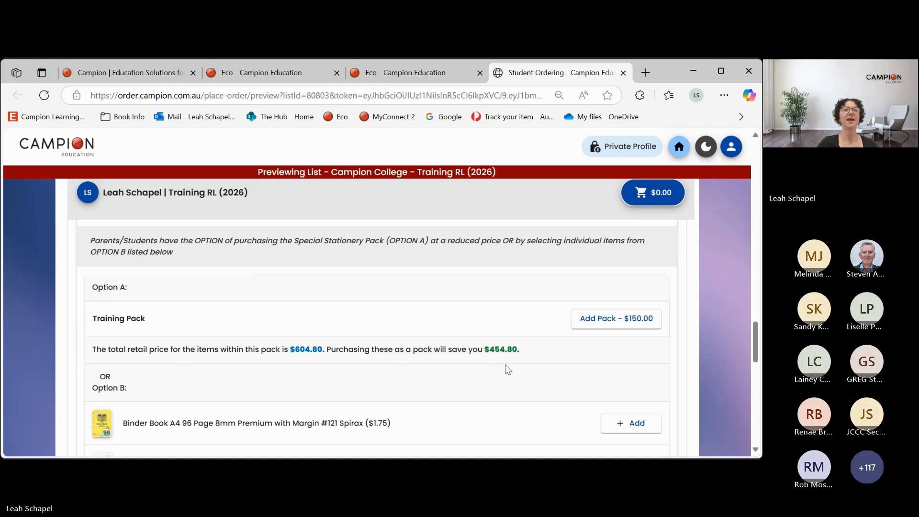
scroll(506, 366, "down", 1)
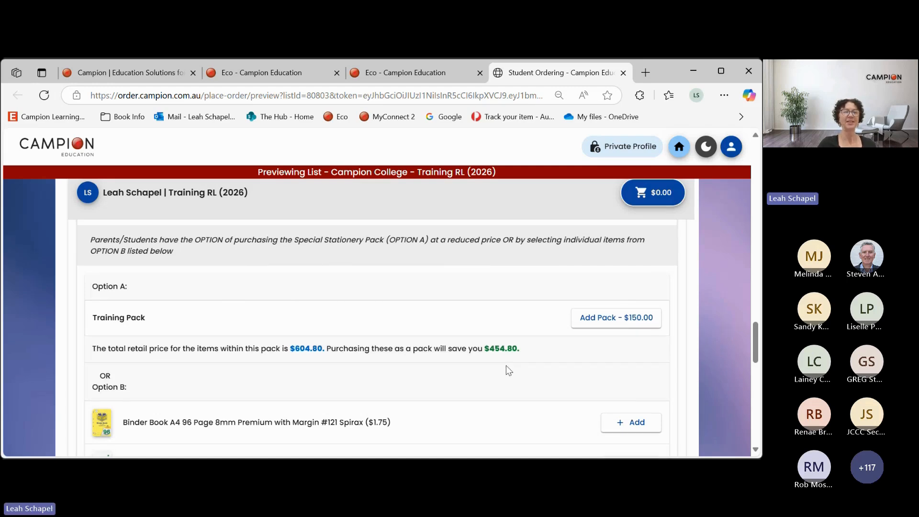
Go through the individual Option B stationery items and add Pen Ballpoint Bic Cristal Blue with a quantity of 3.
scroll(509, 371, "down", 2)
scroll(520, 361, "up", 1)
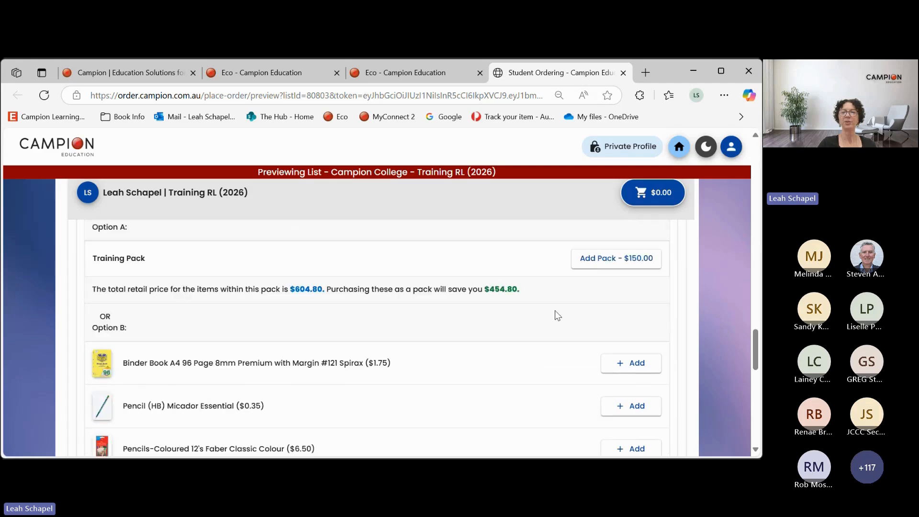
scroll(437, 415, "down", 2)
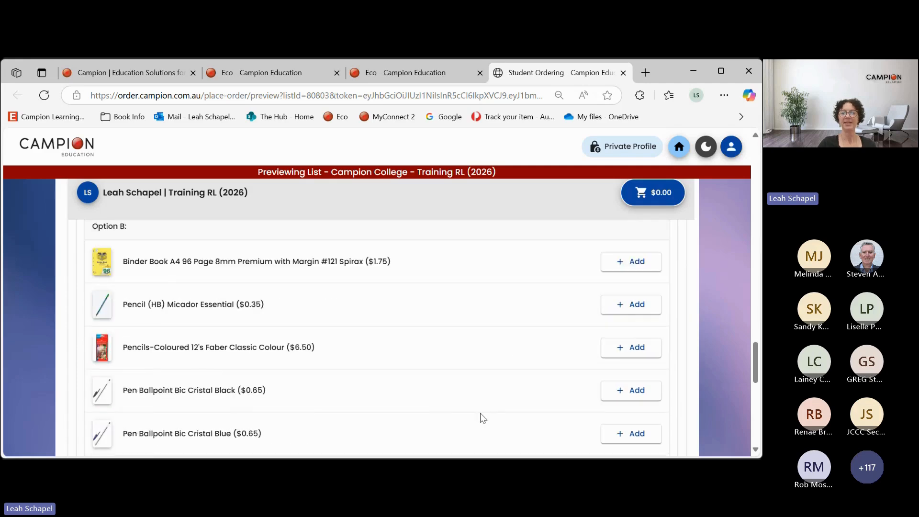
left_click(630, 416)
scroll(479, 402, "down", 1)
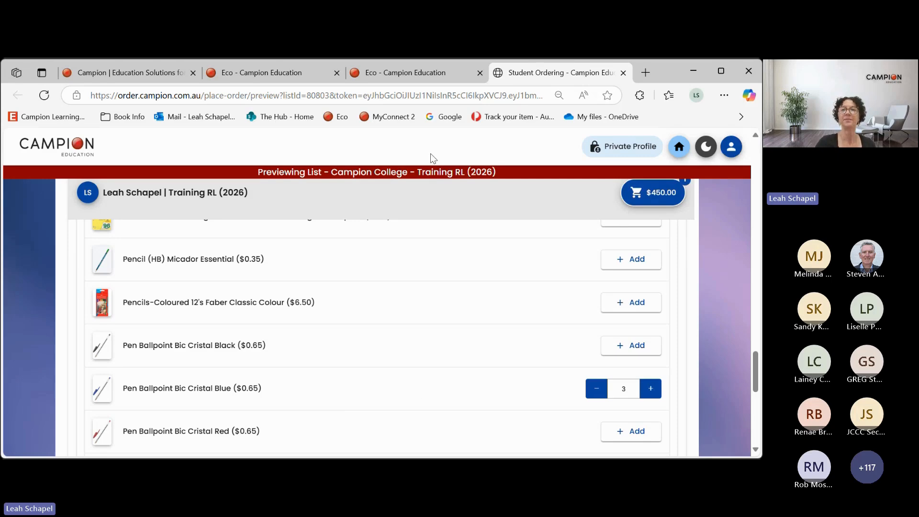
Close the student ordering preview, collapse the navigation sidebar, and return to the top level of Training RL.
left_click(624, 73)
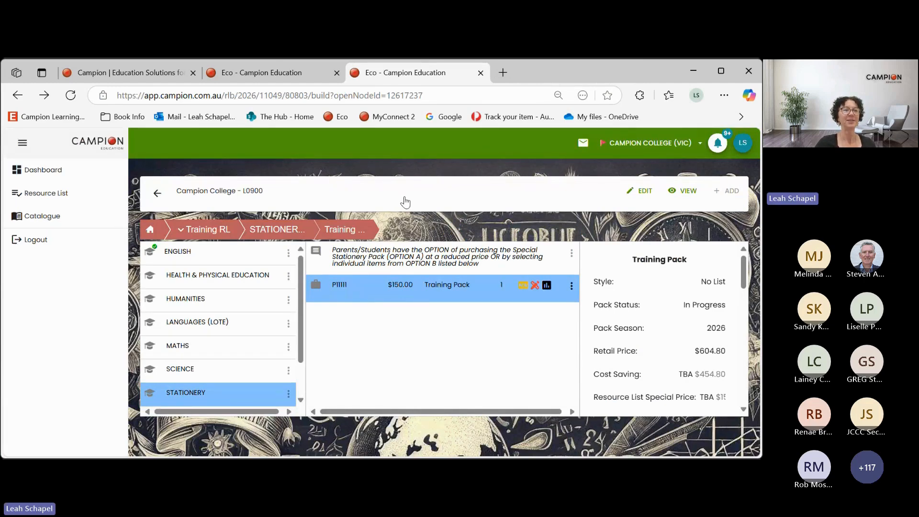
left_click(22, 146)
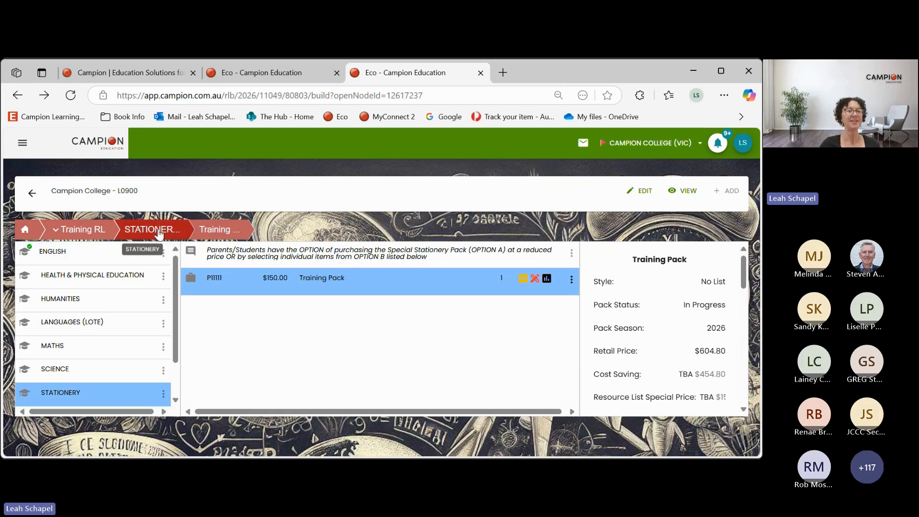
left_click(86, 230)
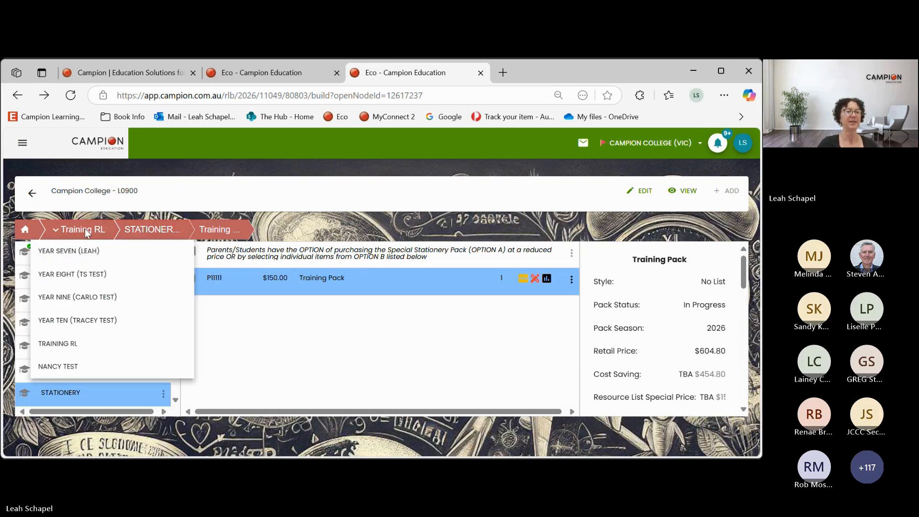
left_click(86, 352)
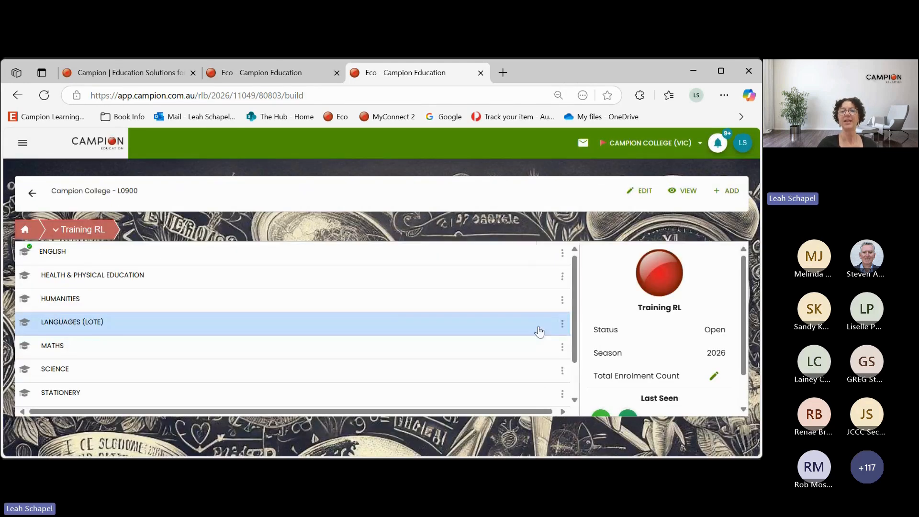
Set the total enrolment count of Training RL to 100 and save it.
left_click(713, 378)
left_click(379, 276)
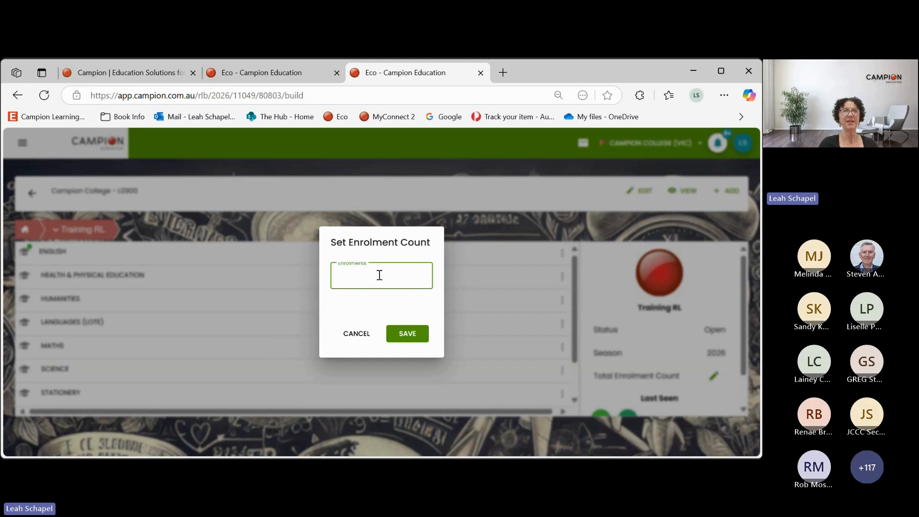
type("100")
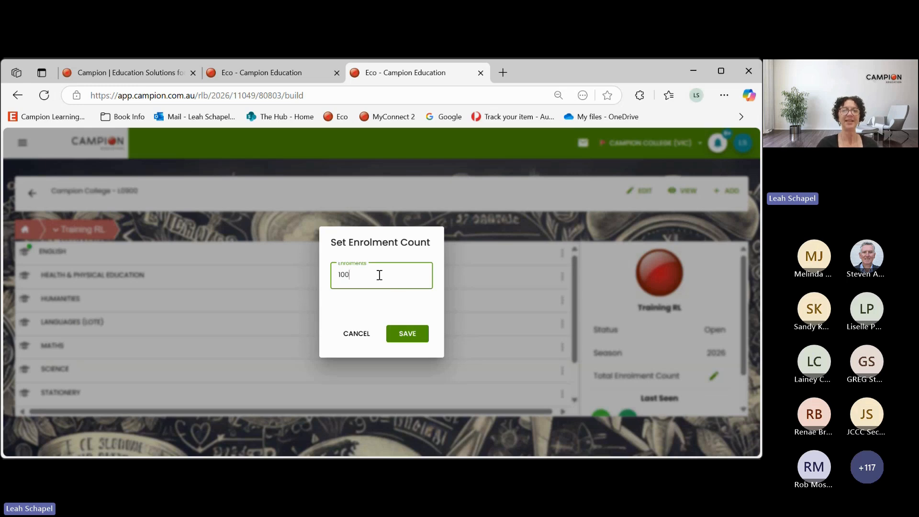
left_click(422, 337)
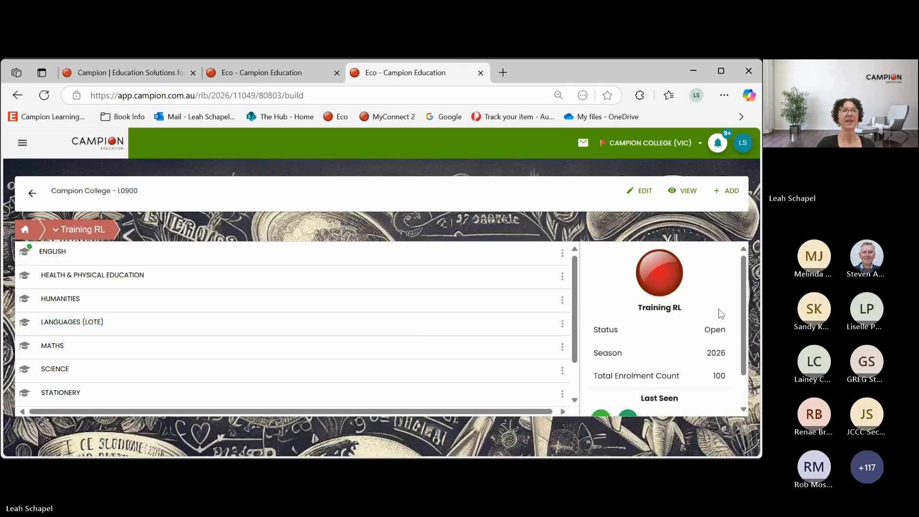
Start approving and sending the Training RL list to Campion, and cancel at the finalise confirmation.
scroll(721, 326, "down", 1)
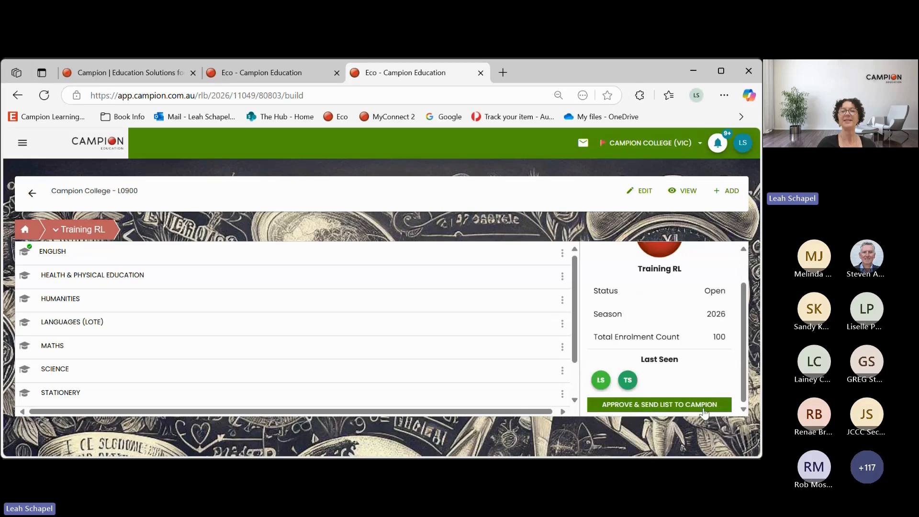
left_click(703, 408)
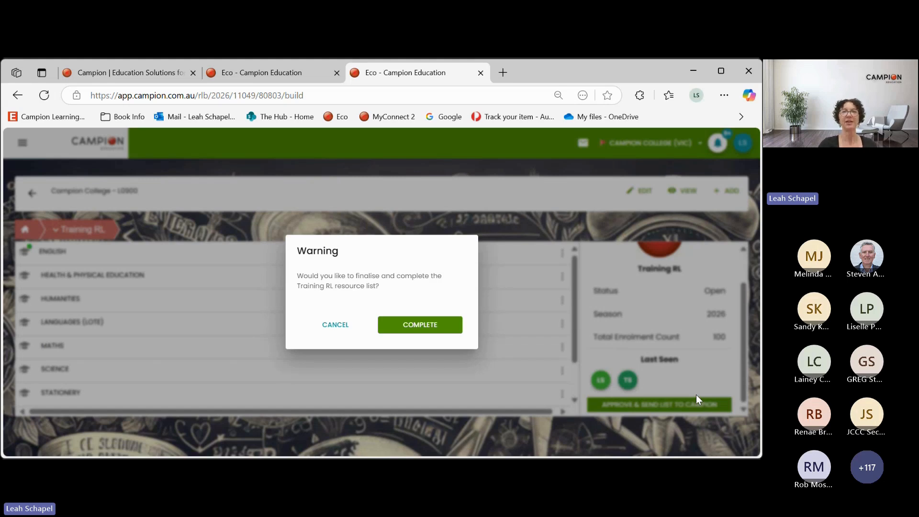
left_click(339, 325)
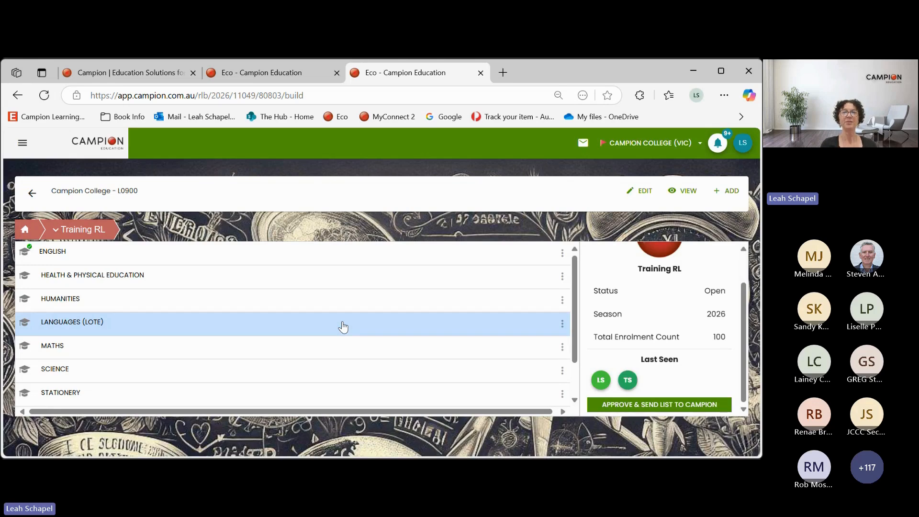